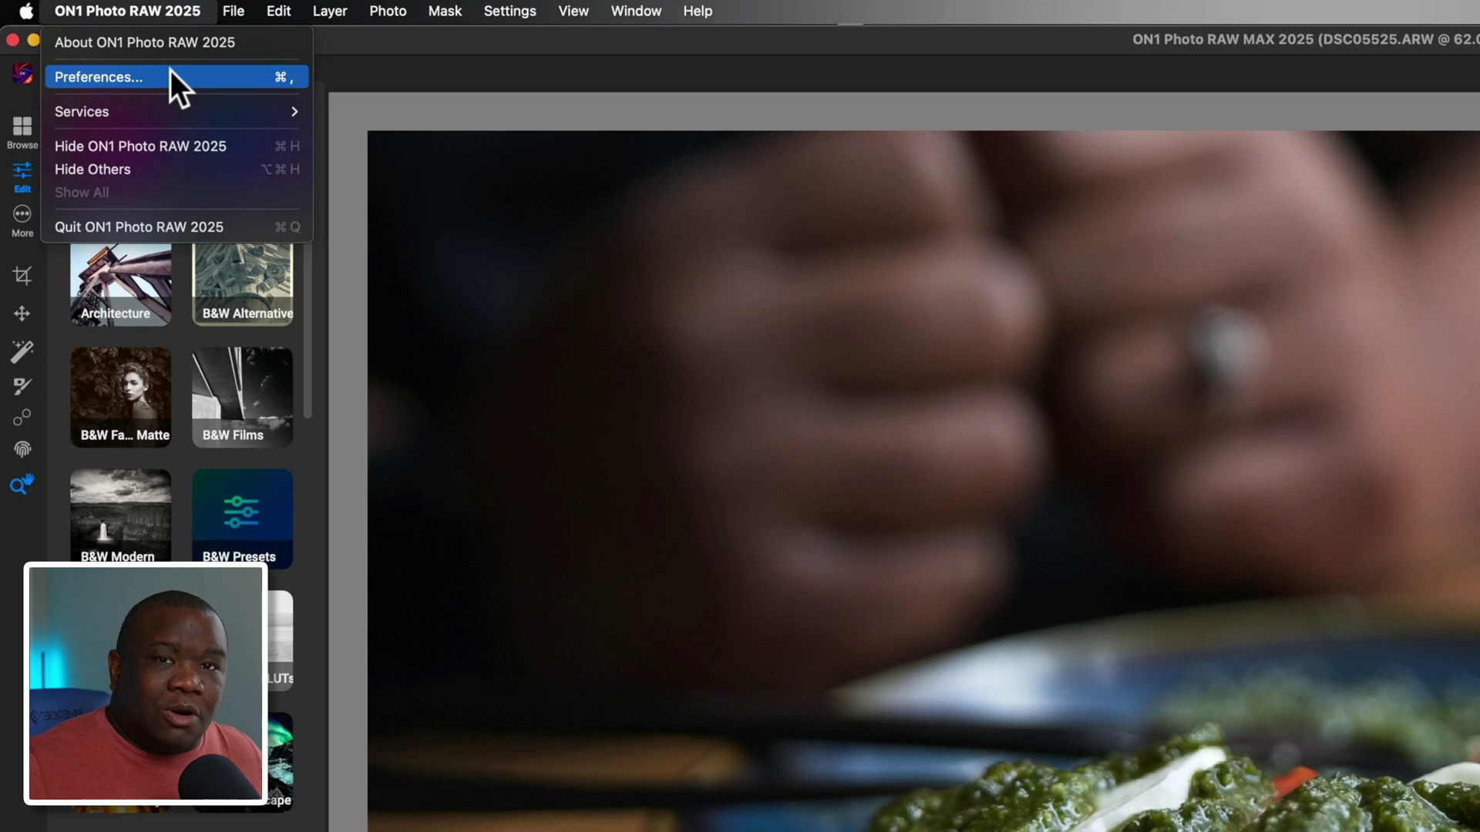
- Open the plug-in preferences and bring up the folder chooser for the secondary third-party plugin folder
click(169, 71)
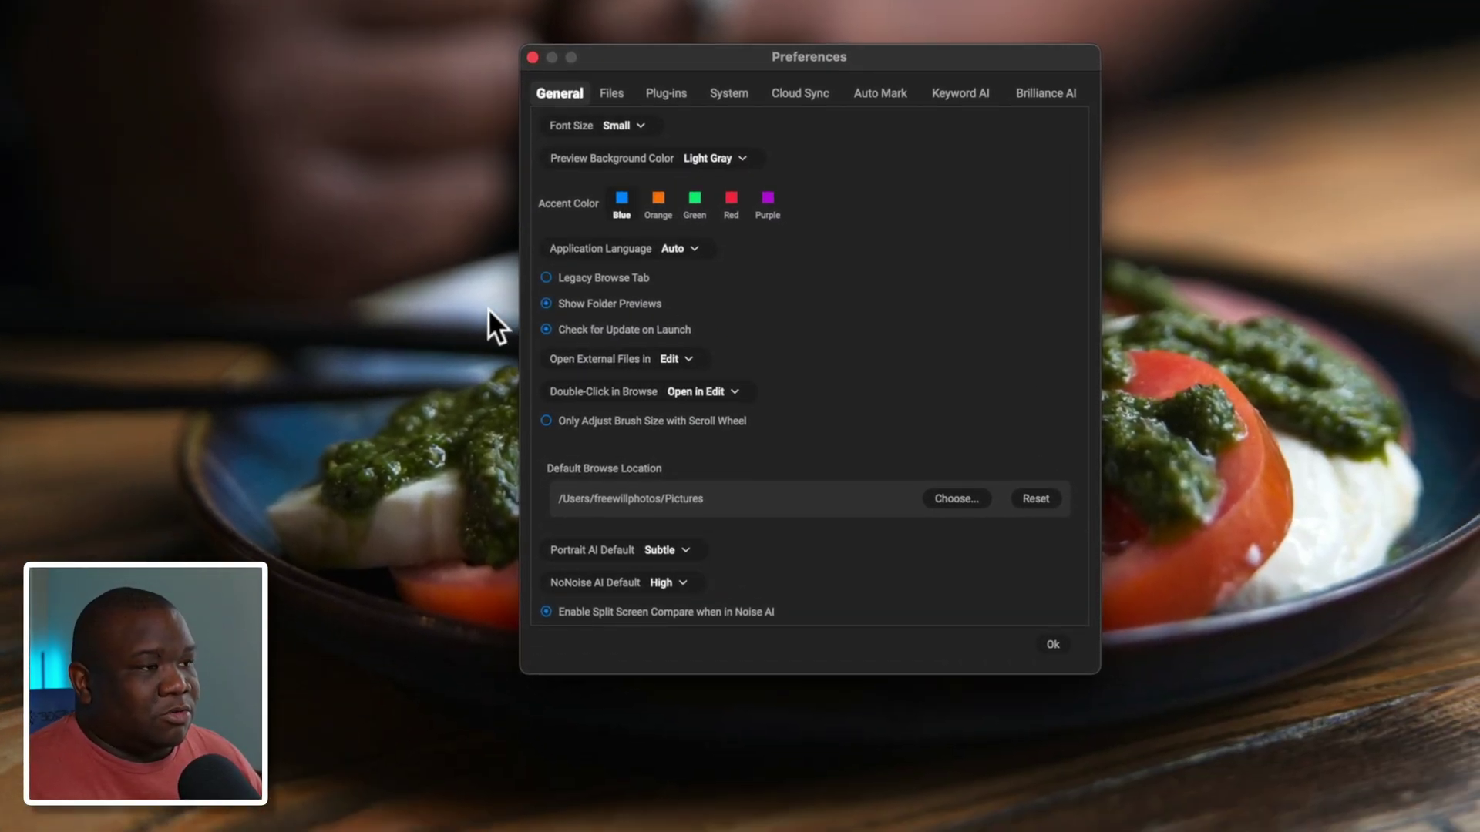
click(667, 94)
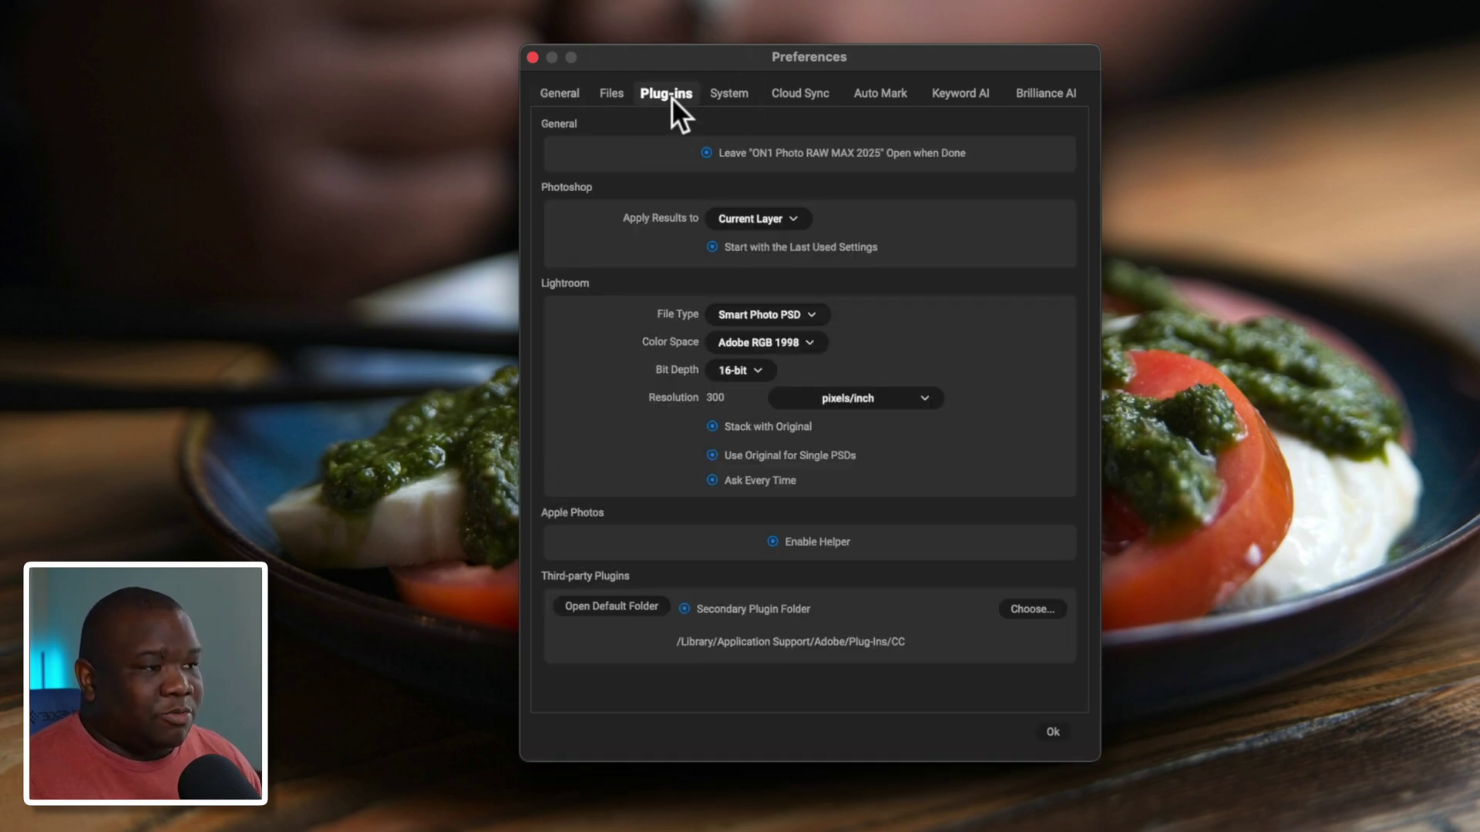
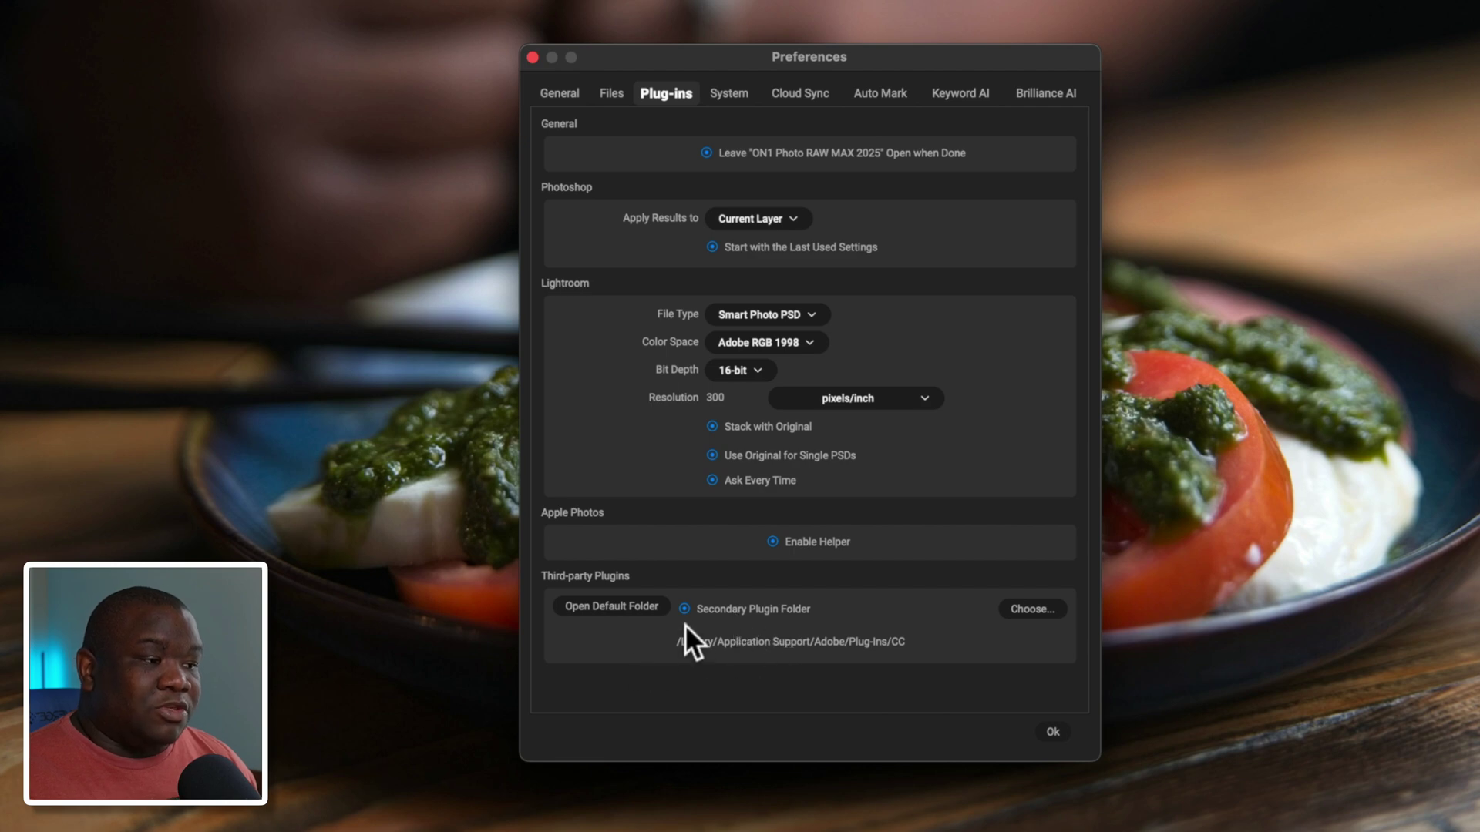
click(1035, 610)
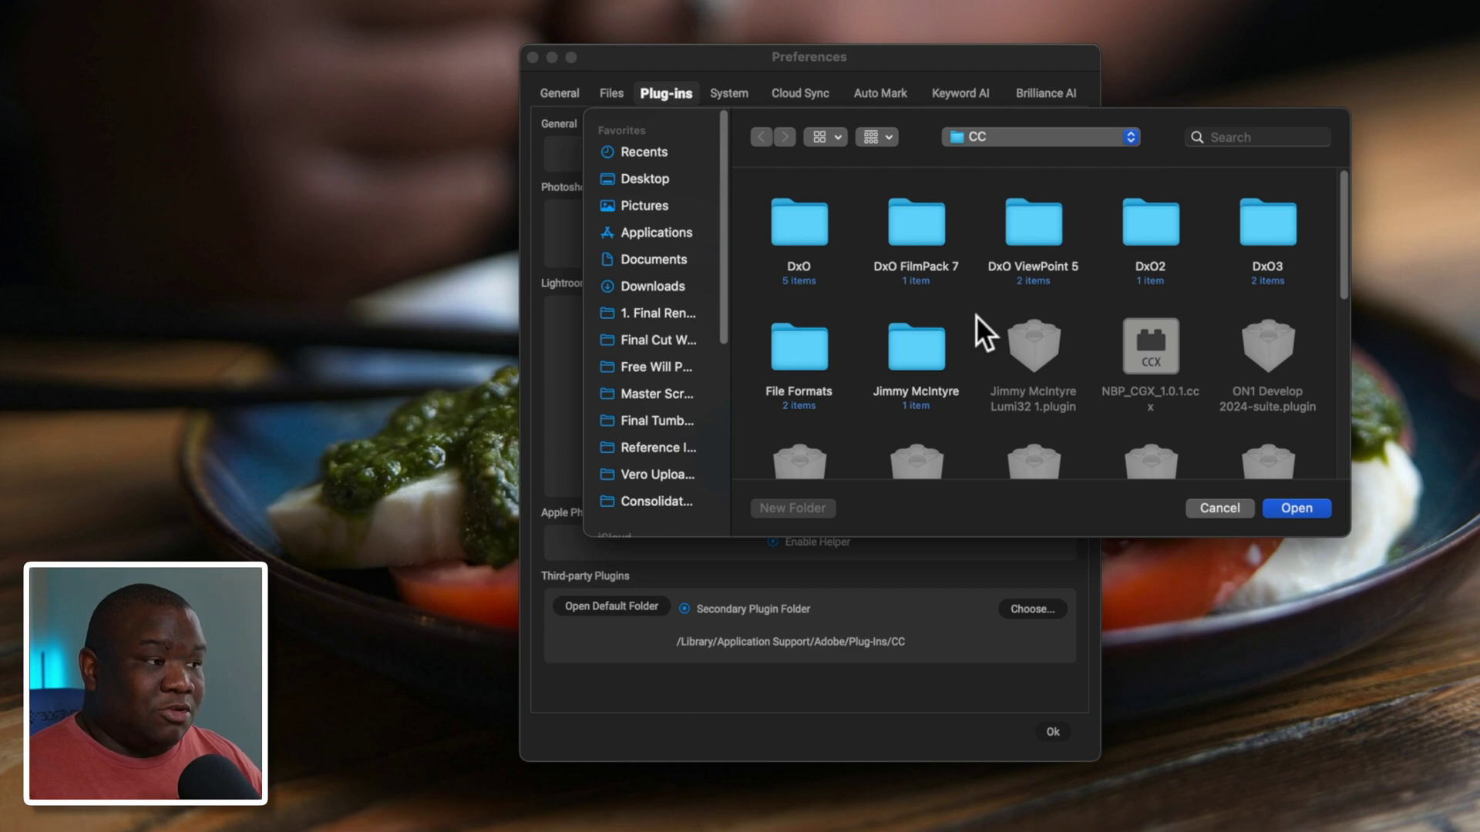
- Look through the third-party plugins and vendor subfolders in the CC plug-in folder
scroll(976, 316, down, 1)
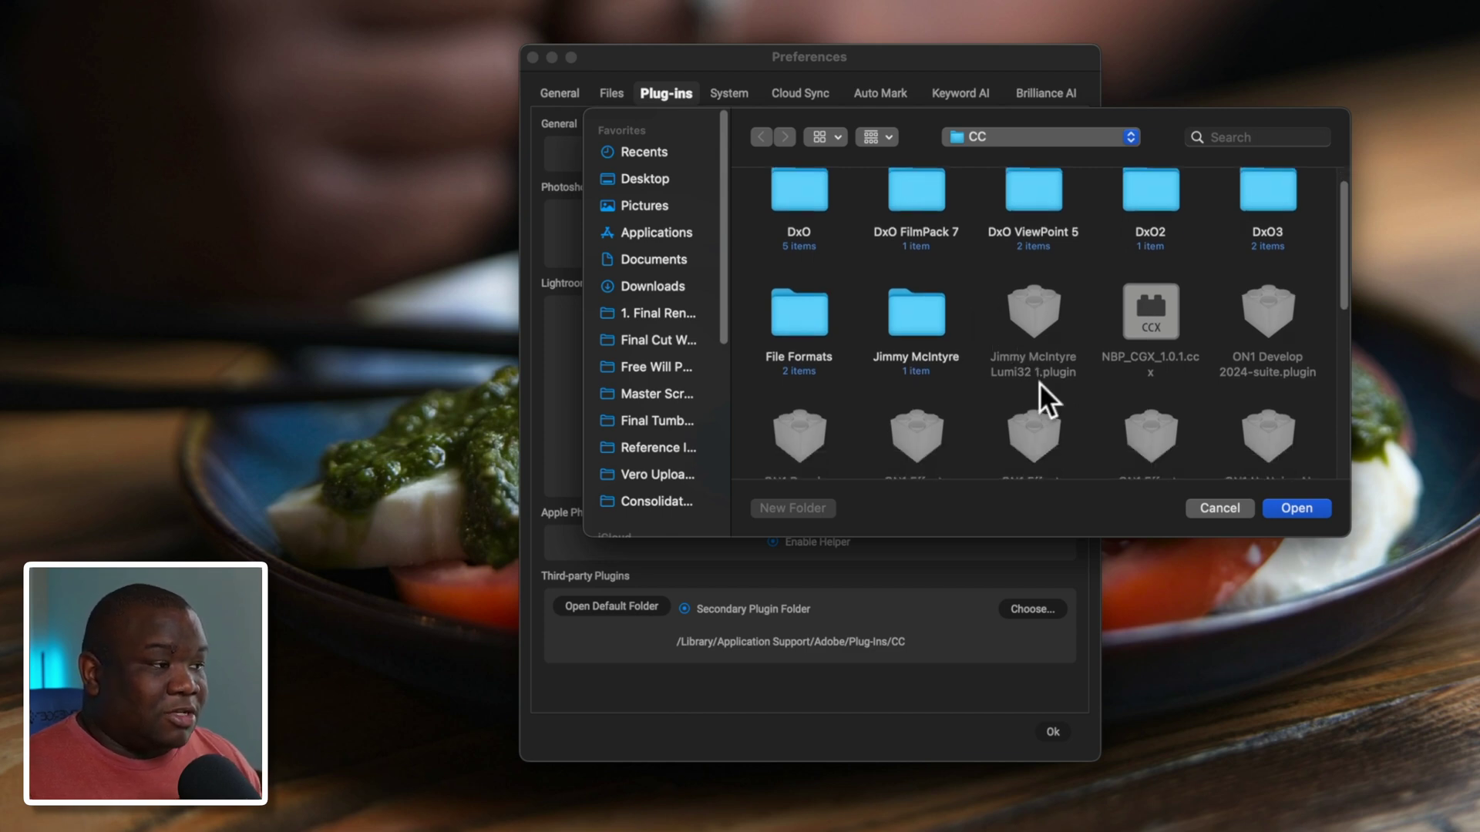
scroll(1039, 383, down, 1)
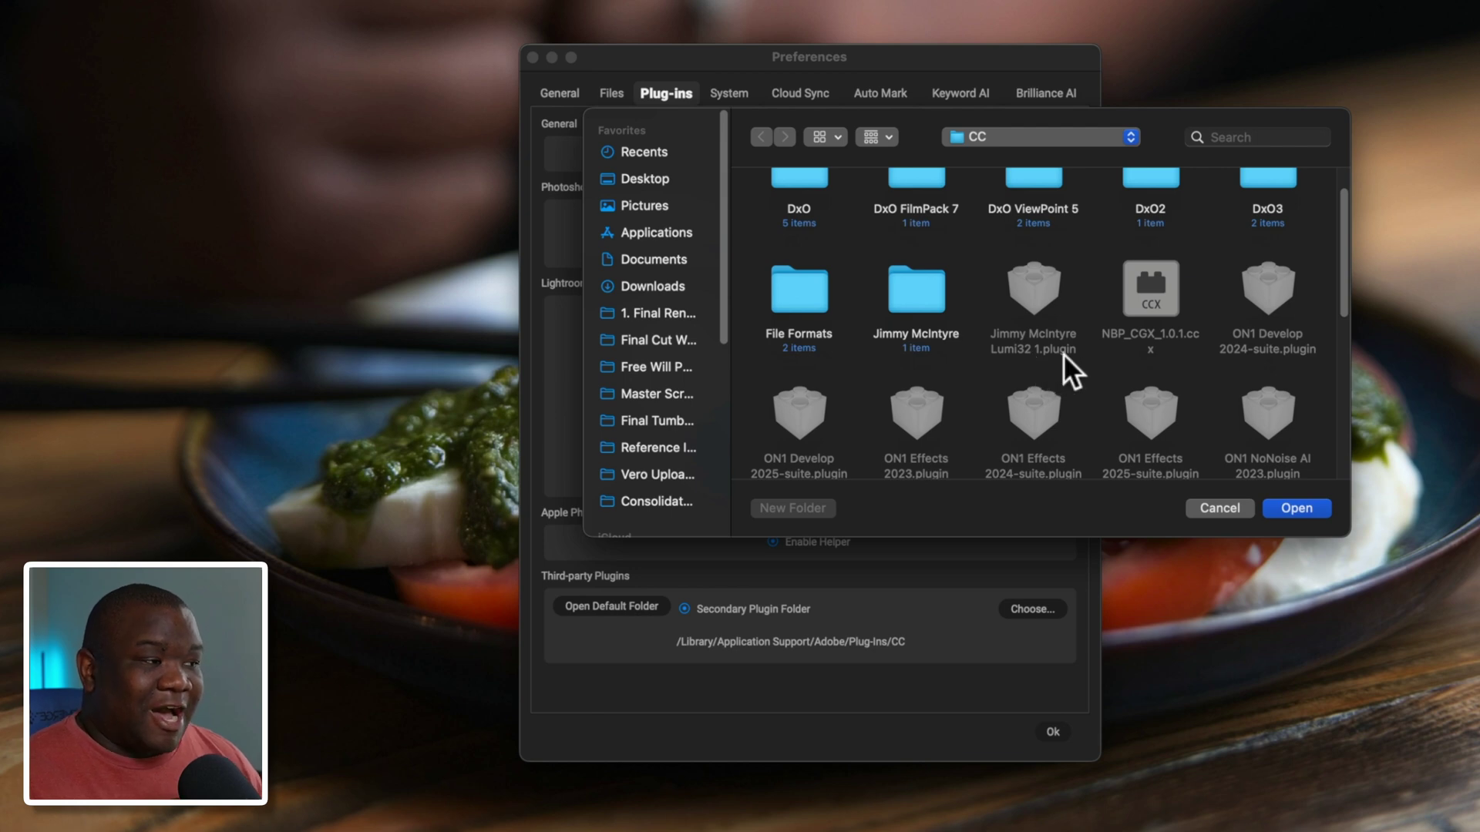
scroll(1062, 353, down, 5)
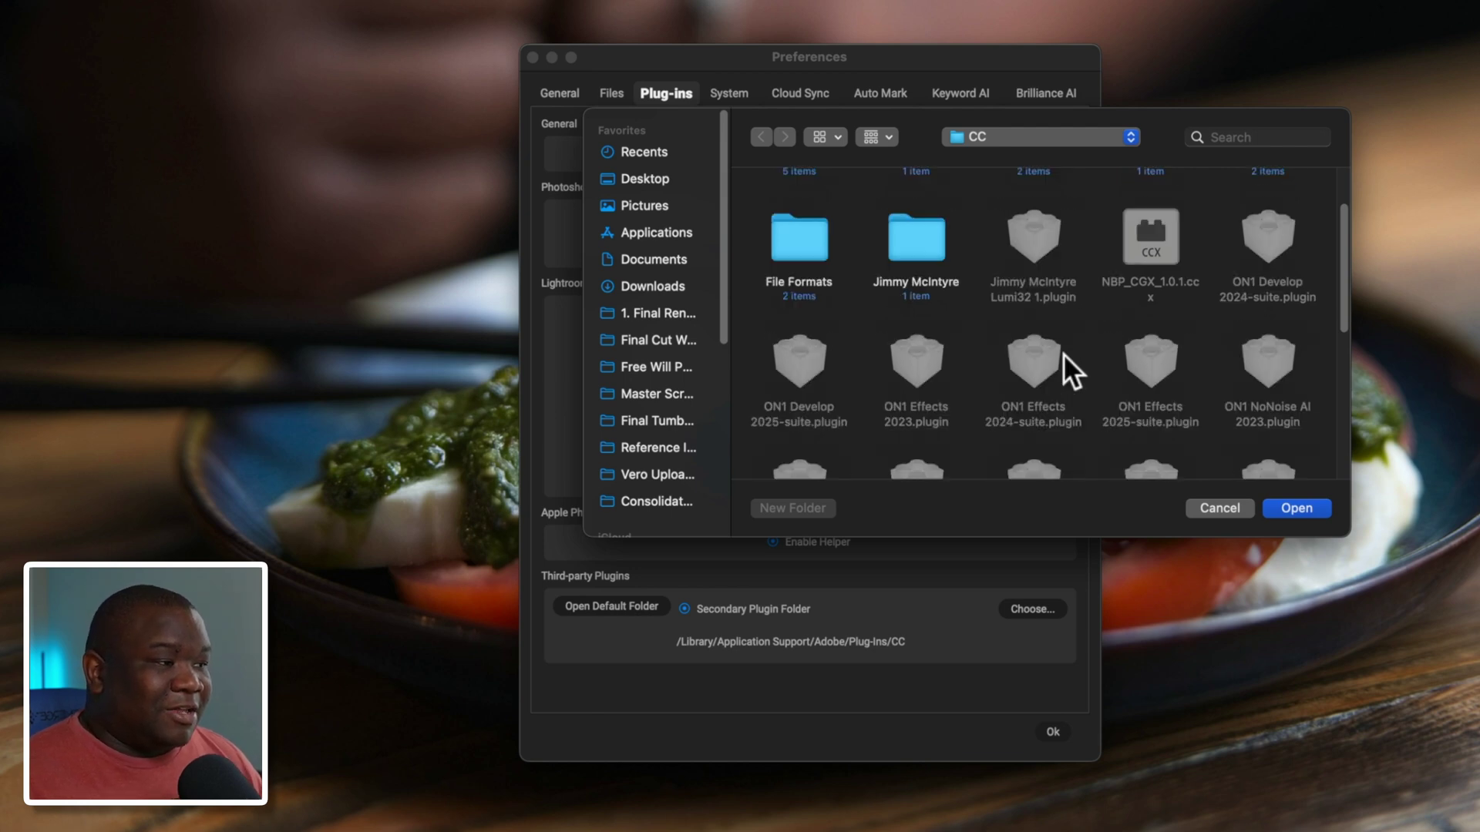
scroll(1105, 314, up, 4)
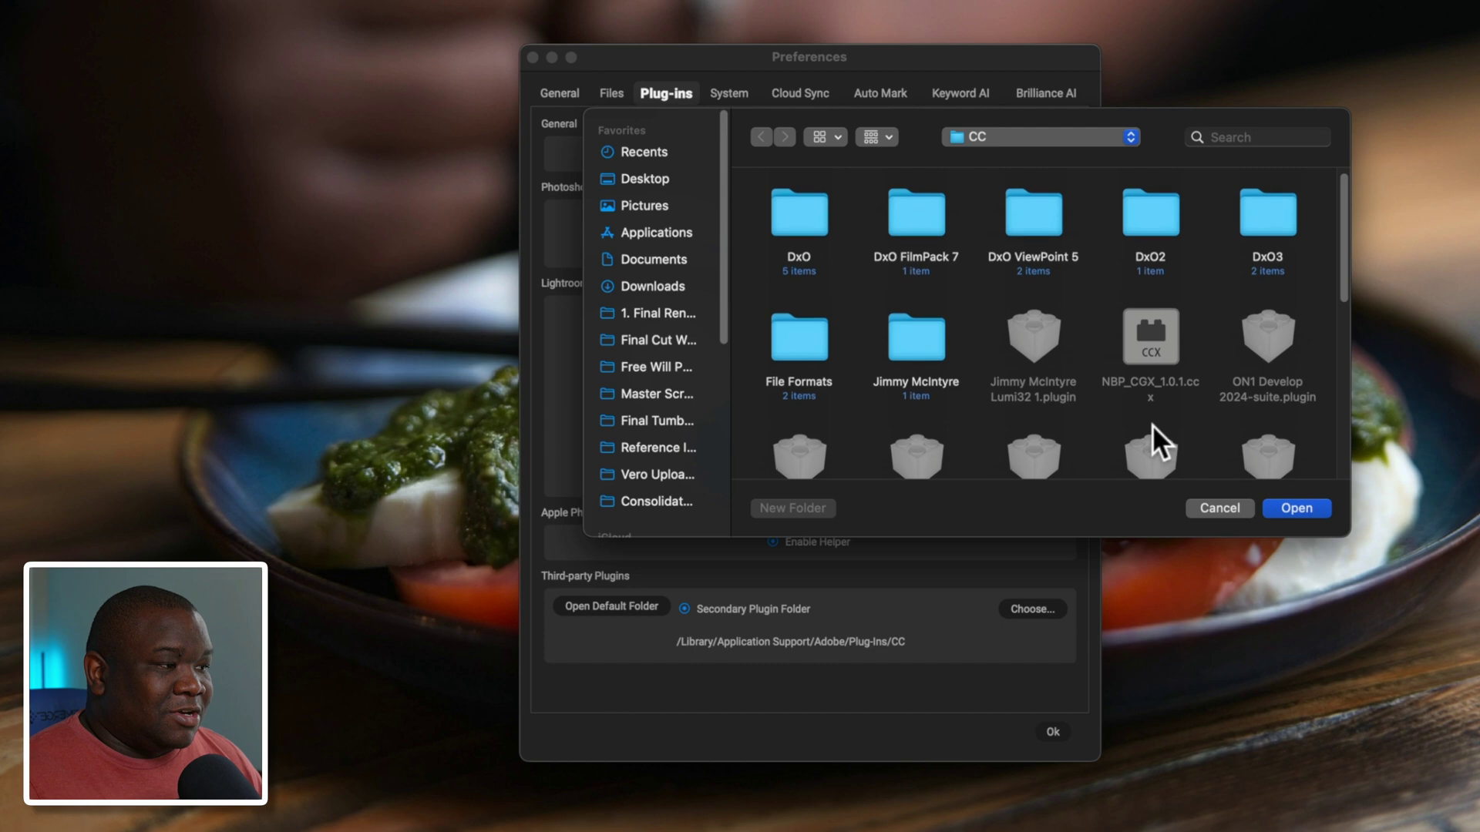
scroll(1145, 423, down, 6)
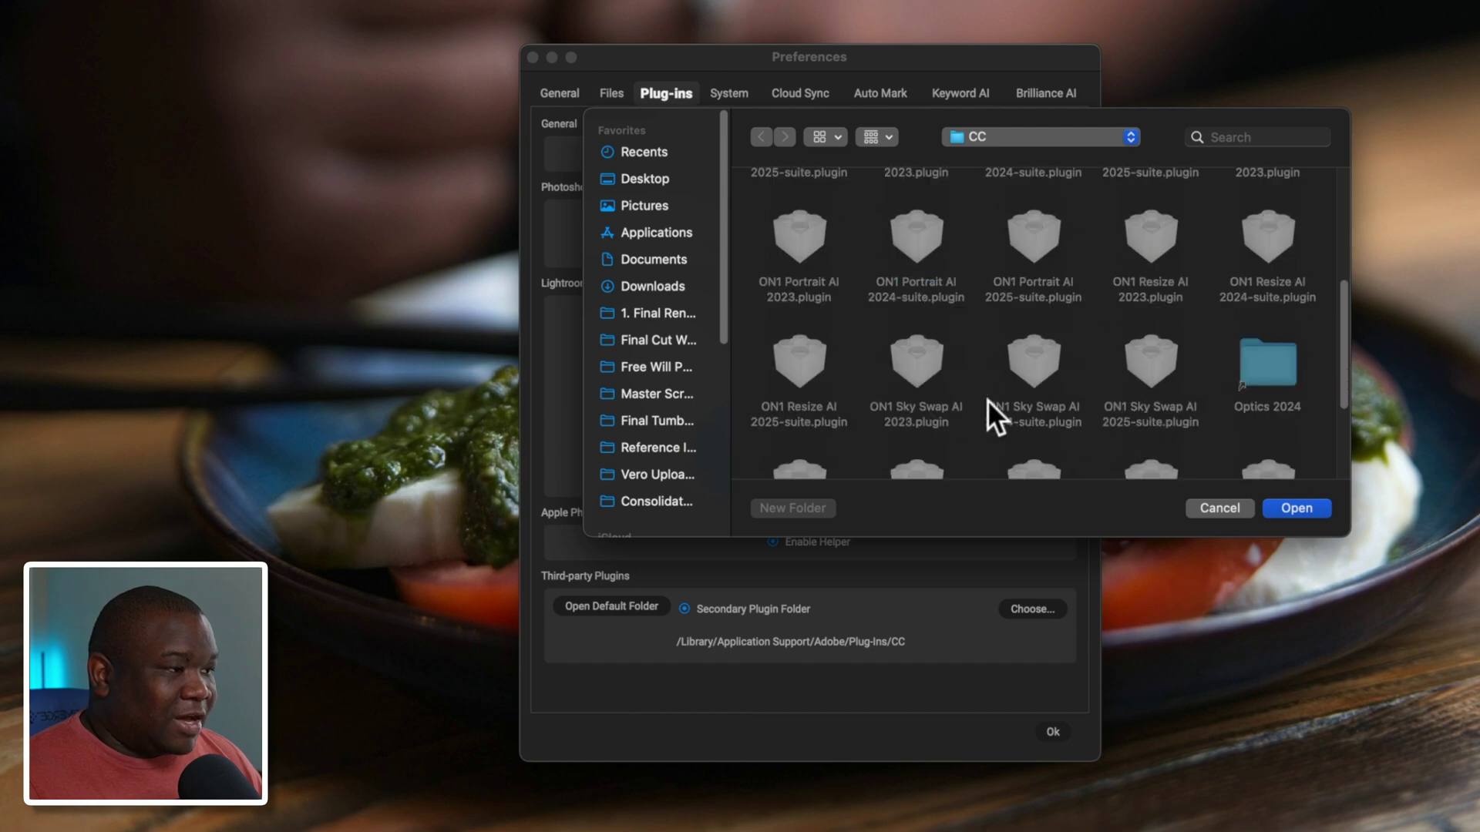
scroll(987, 399, down, 5)
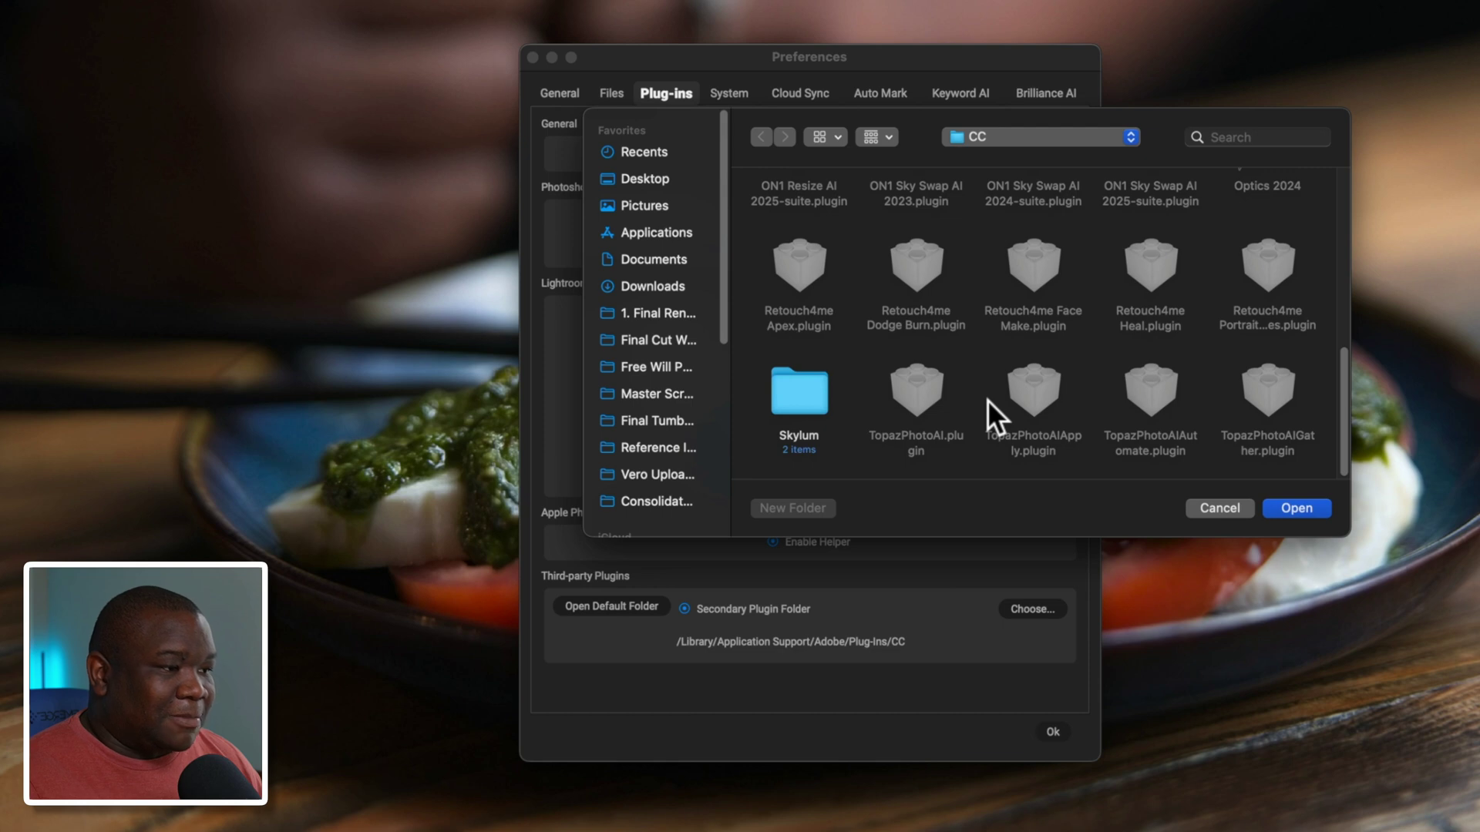
scroll(988, 400, up, 10)
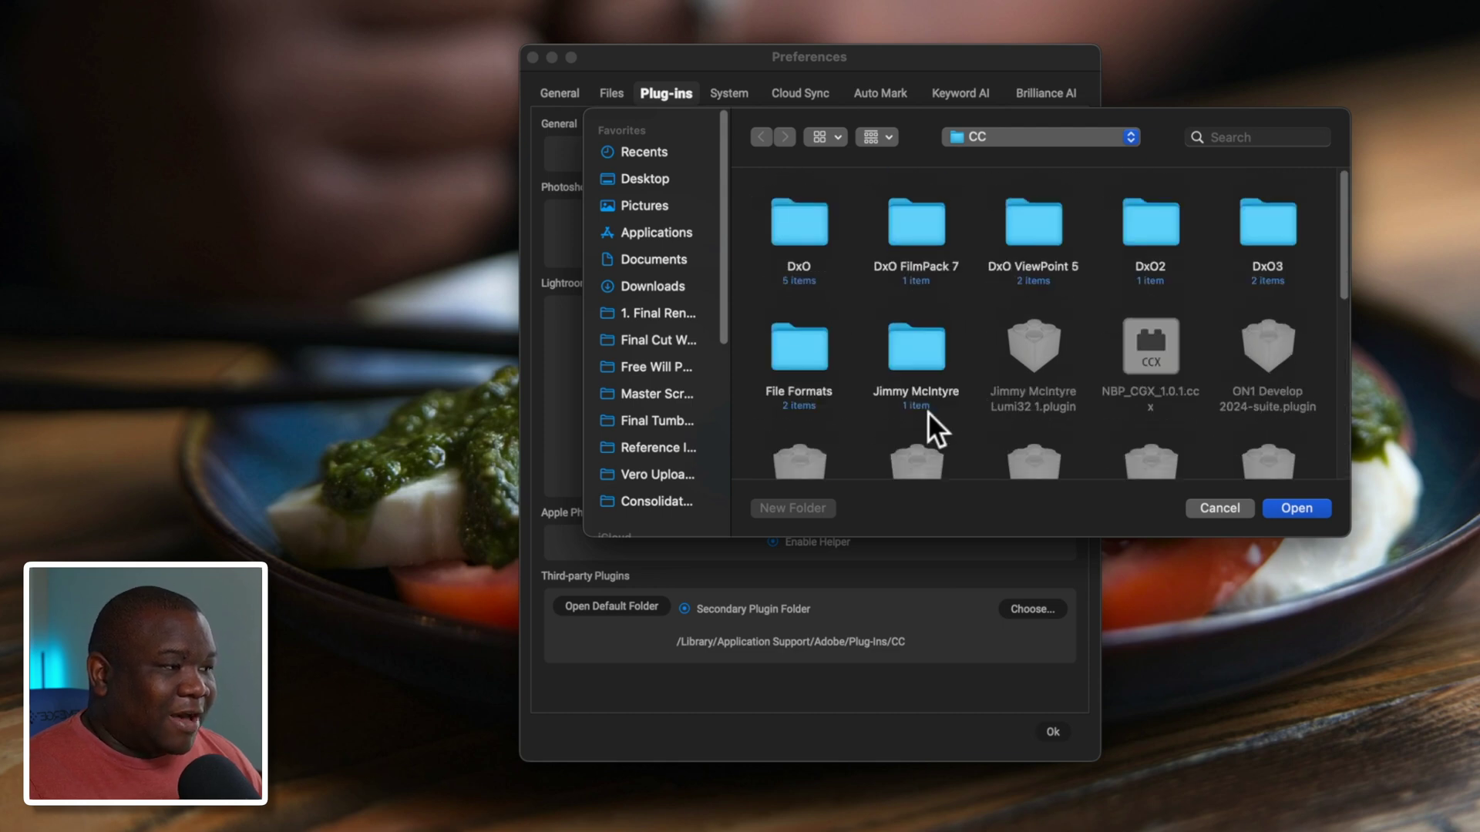
- Inspect the Nik Collection 8 files inside the DxO3 folder, and close the folder chooser and preferences without choosing a folder
double_click(1247, 230)
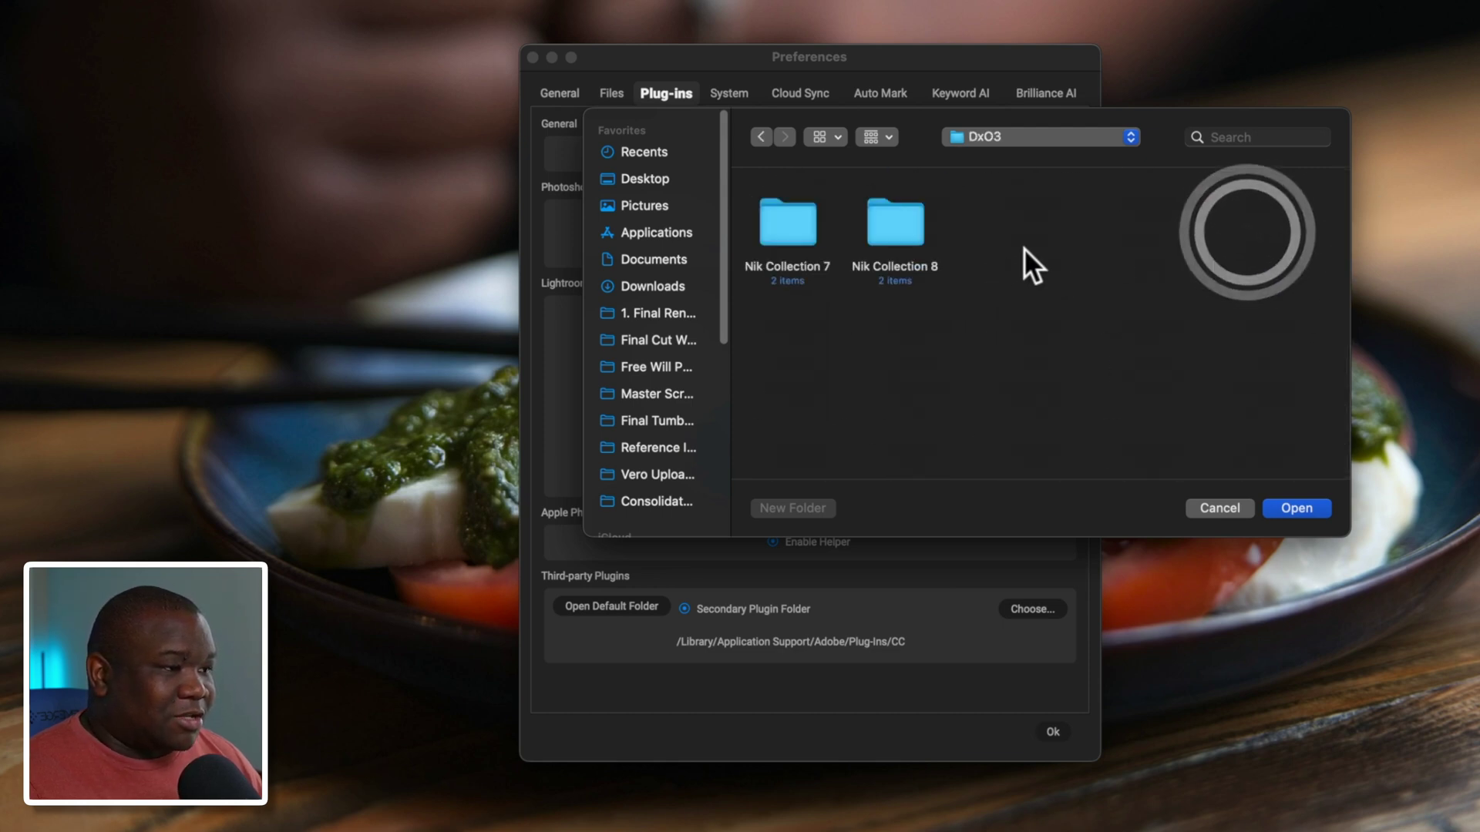
double_click(890, 233)
double_click(778, 226)
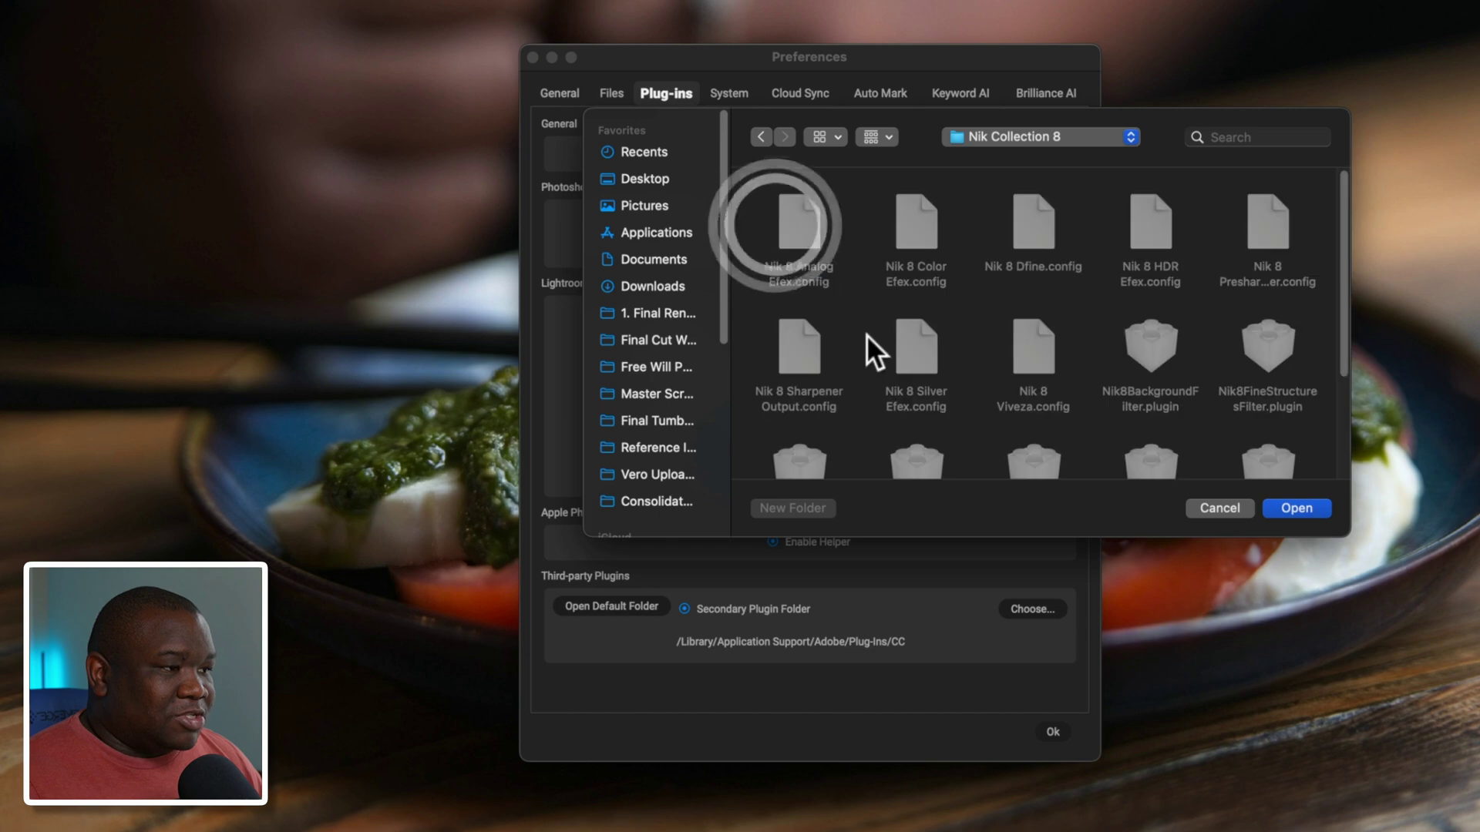
scroll(871, 340, down, 1)
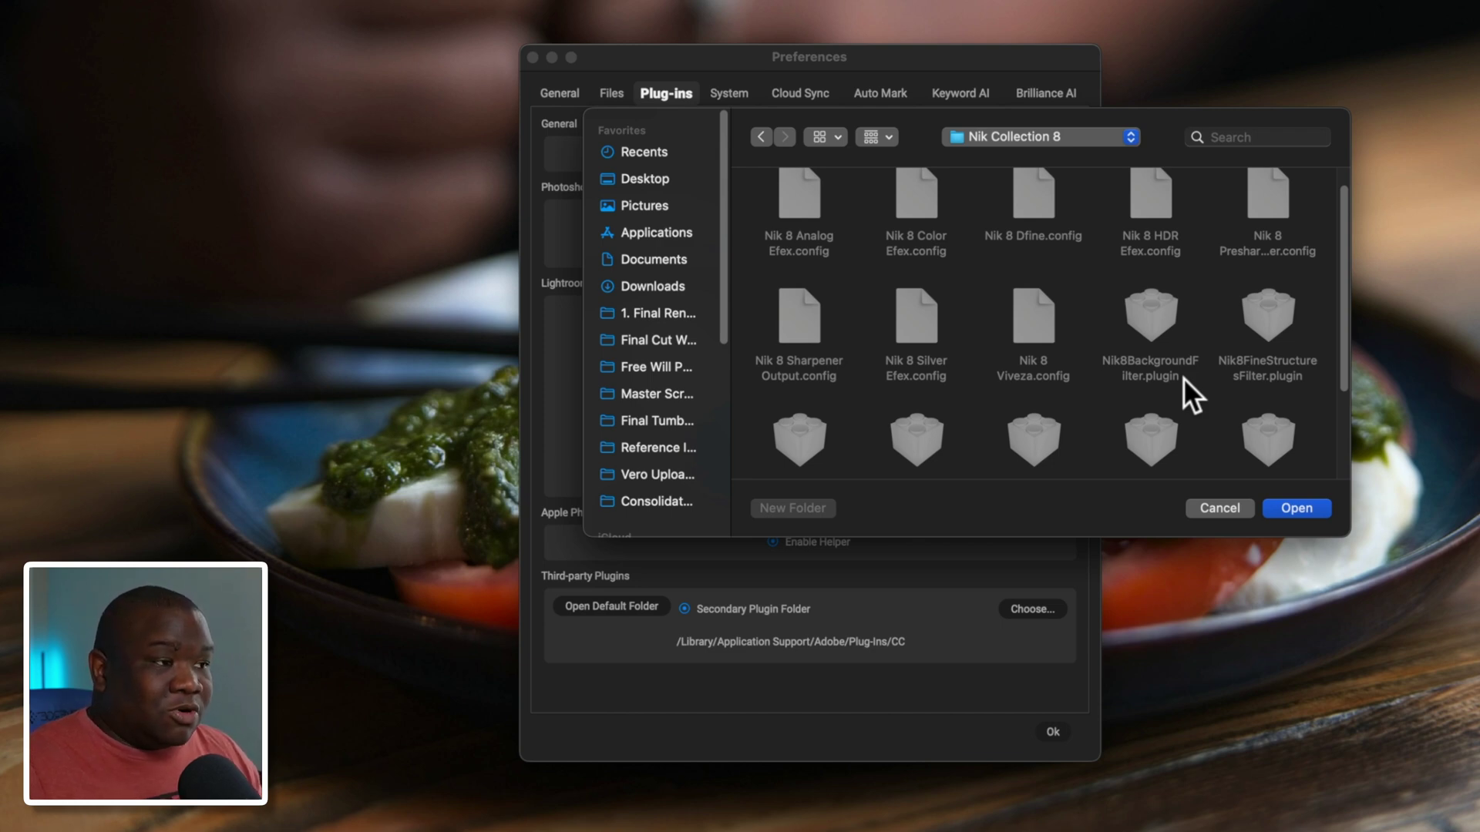
click(1227, 505)
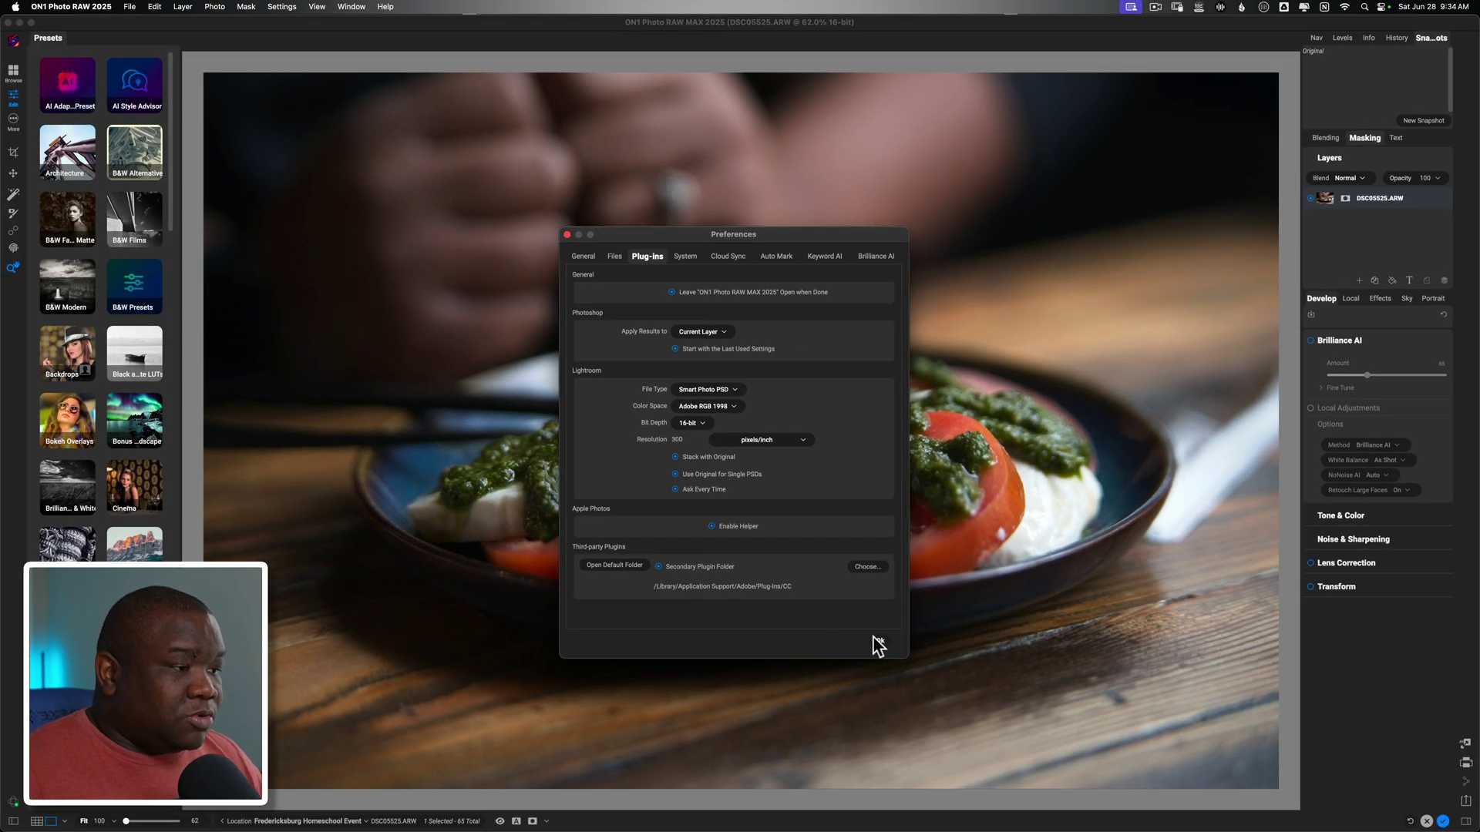
click(880, 642)
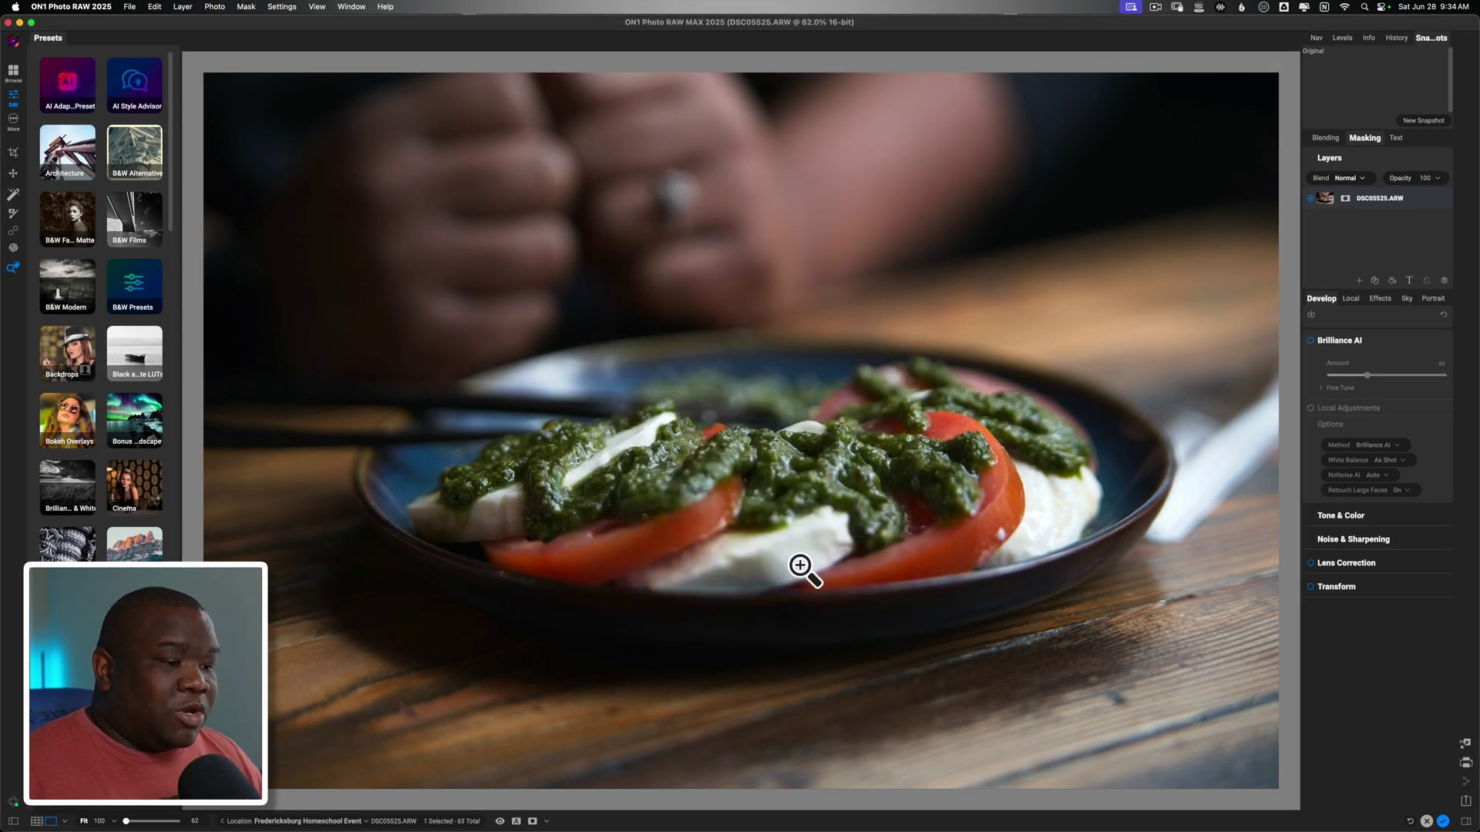
- Switch to Finder and open the ON1 Photo RAW 2025 folder within Applications
click(352, 809)
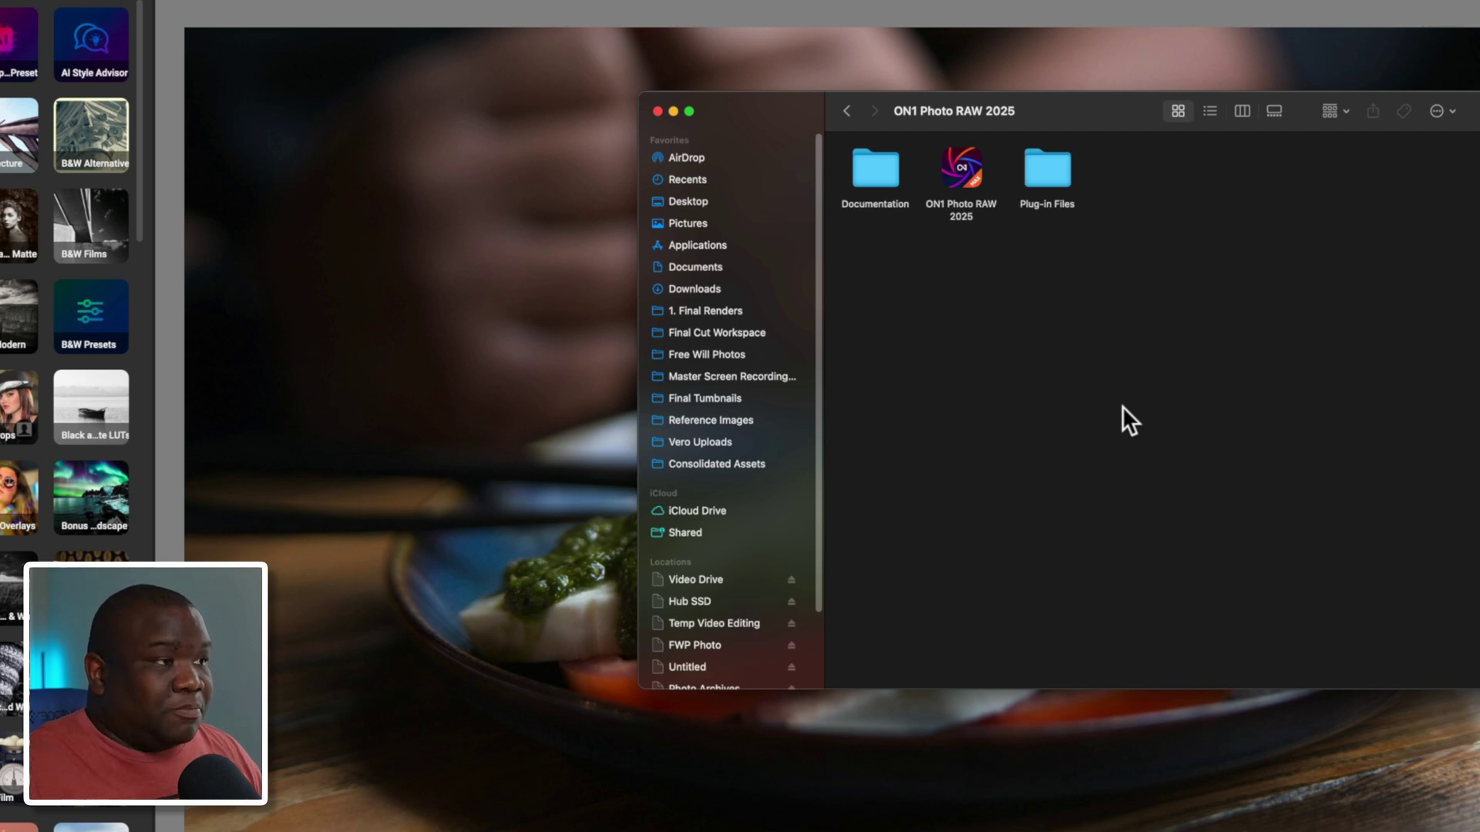
click(958, 165)
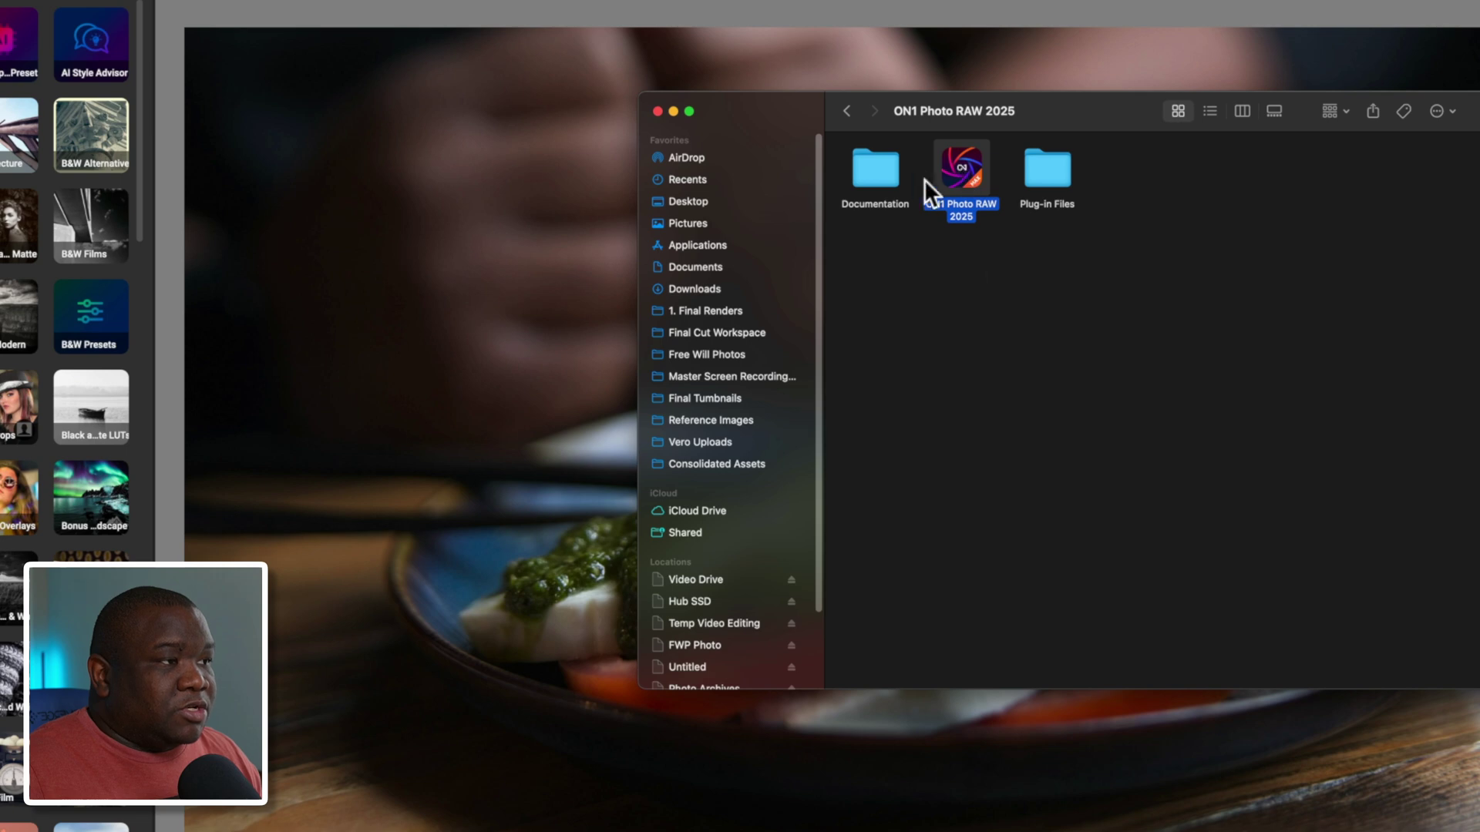
click(849, 113)
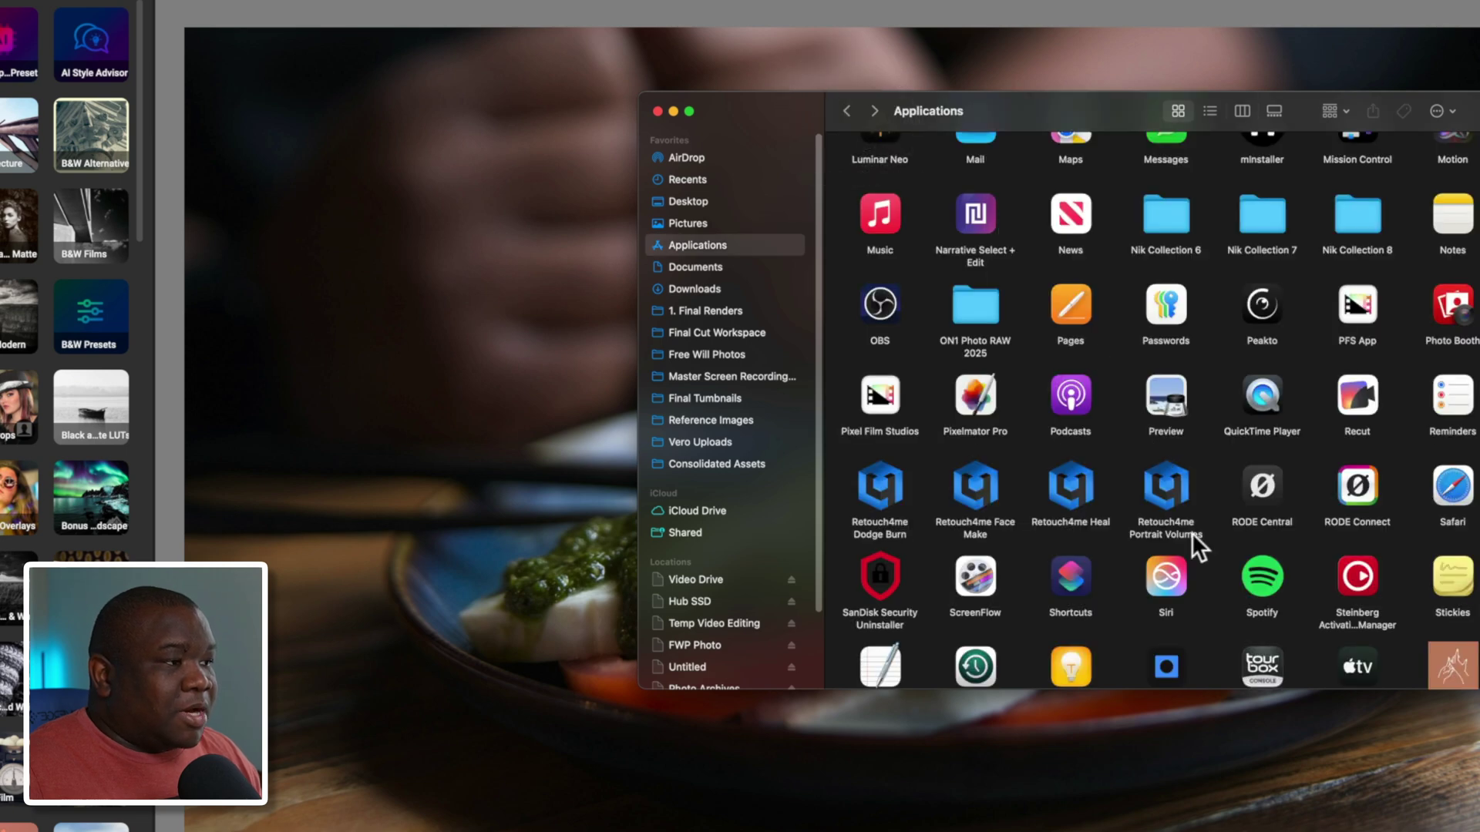
double_click(973, 305)
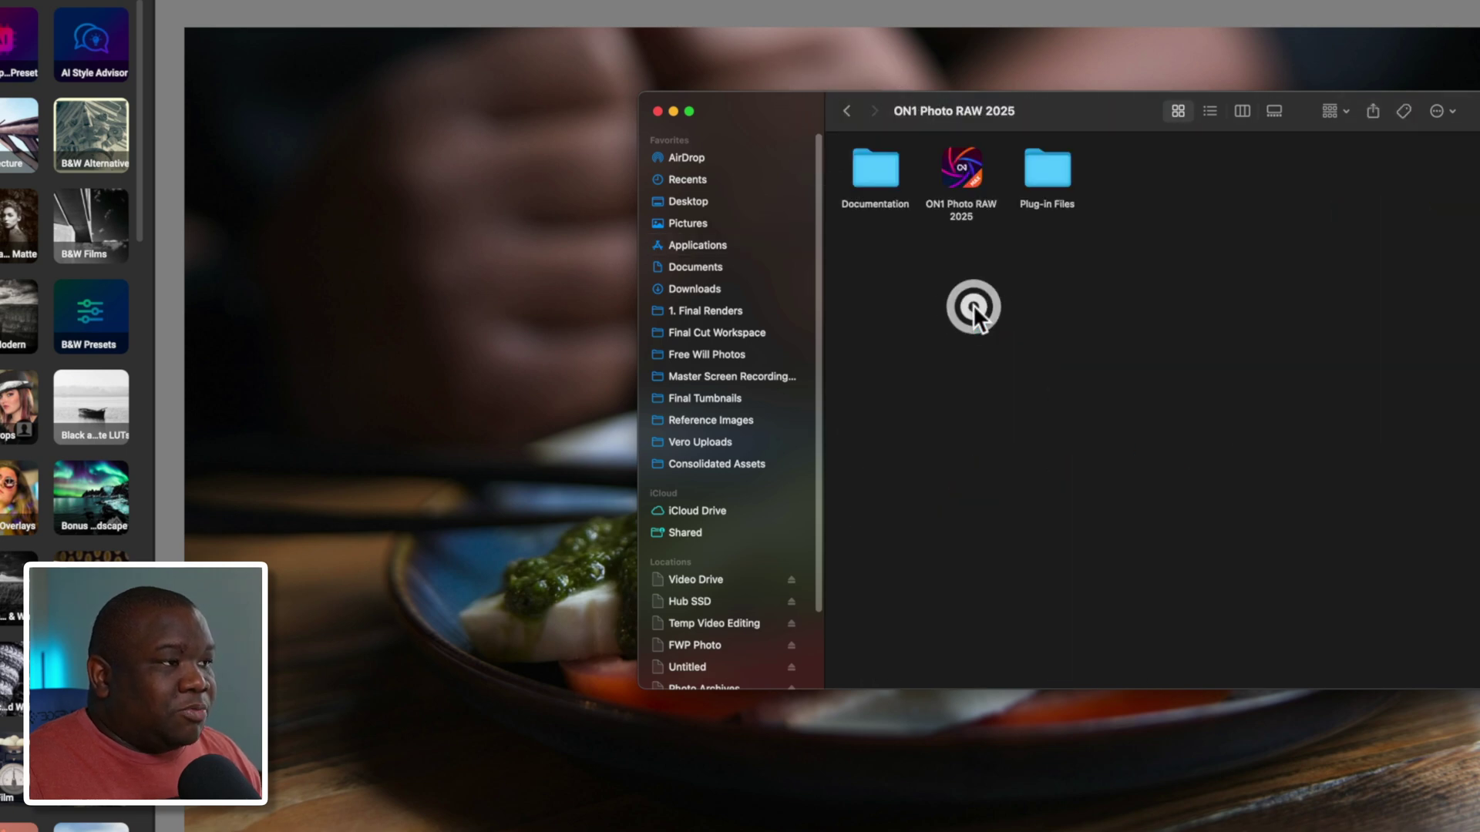
- Check the Open using Rosetta option in the ON1 Photo RAW 2025 application's file info, and return to the photo editor
click(958, 170)
right_click(959, 169)
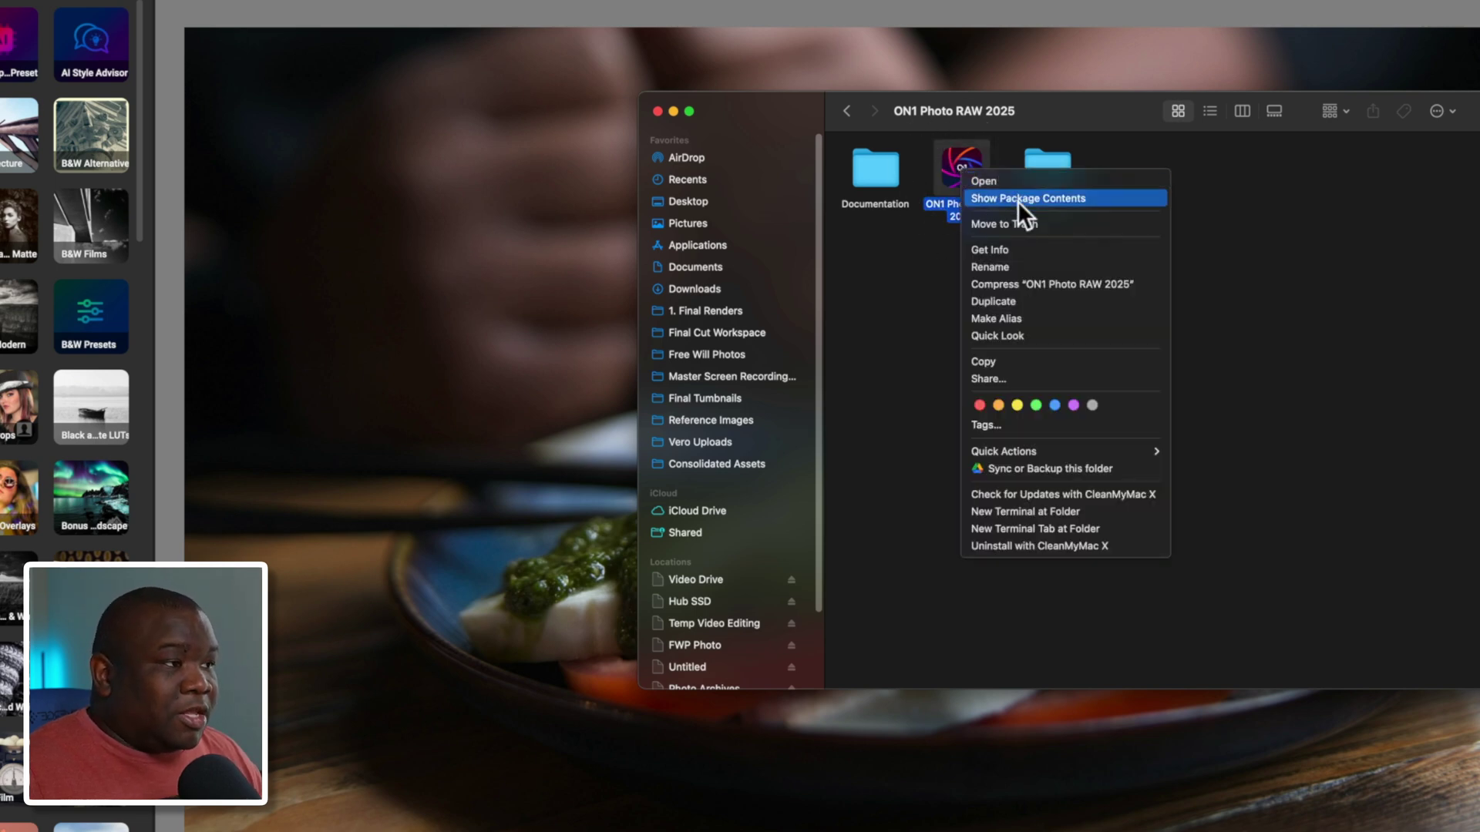
click(1003, 252)
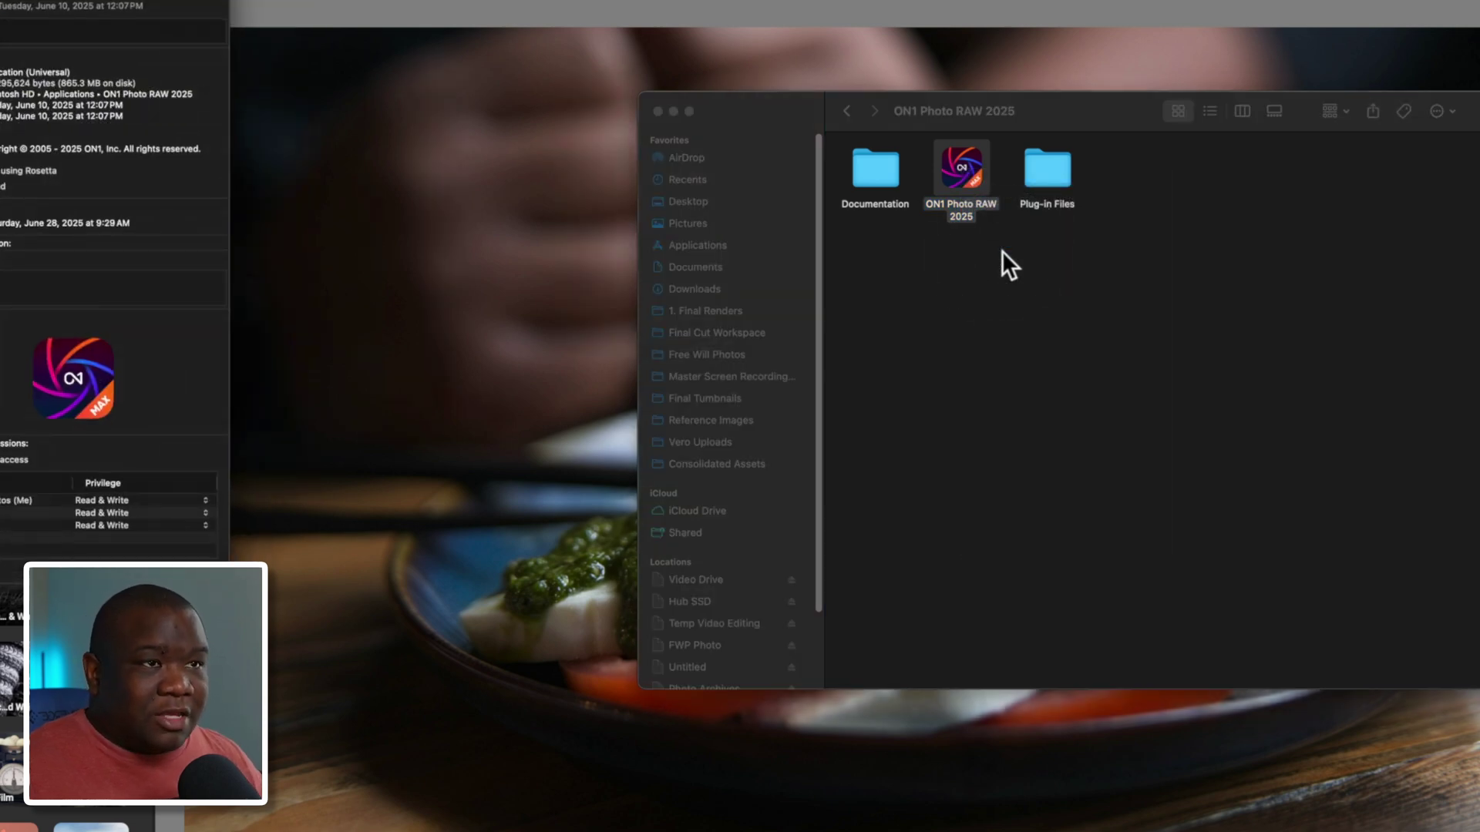
drag(86, 6, 770, 38)
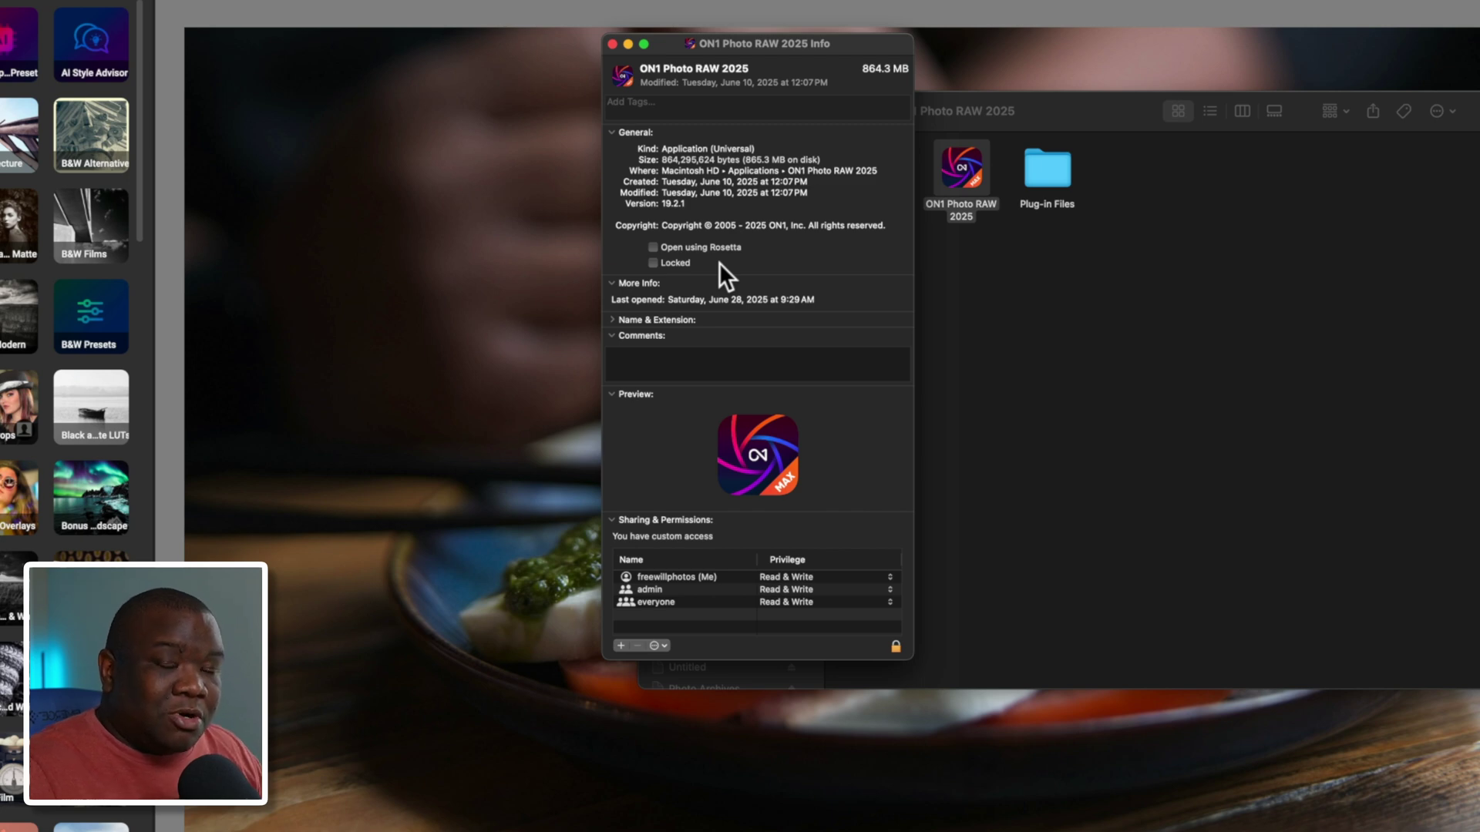
click(612, 43)
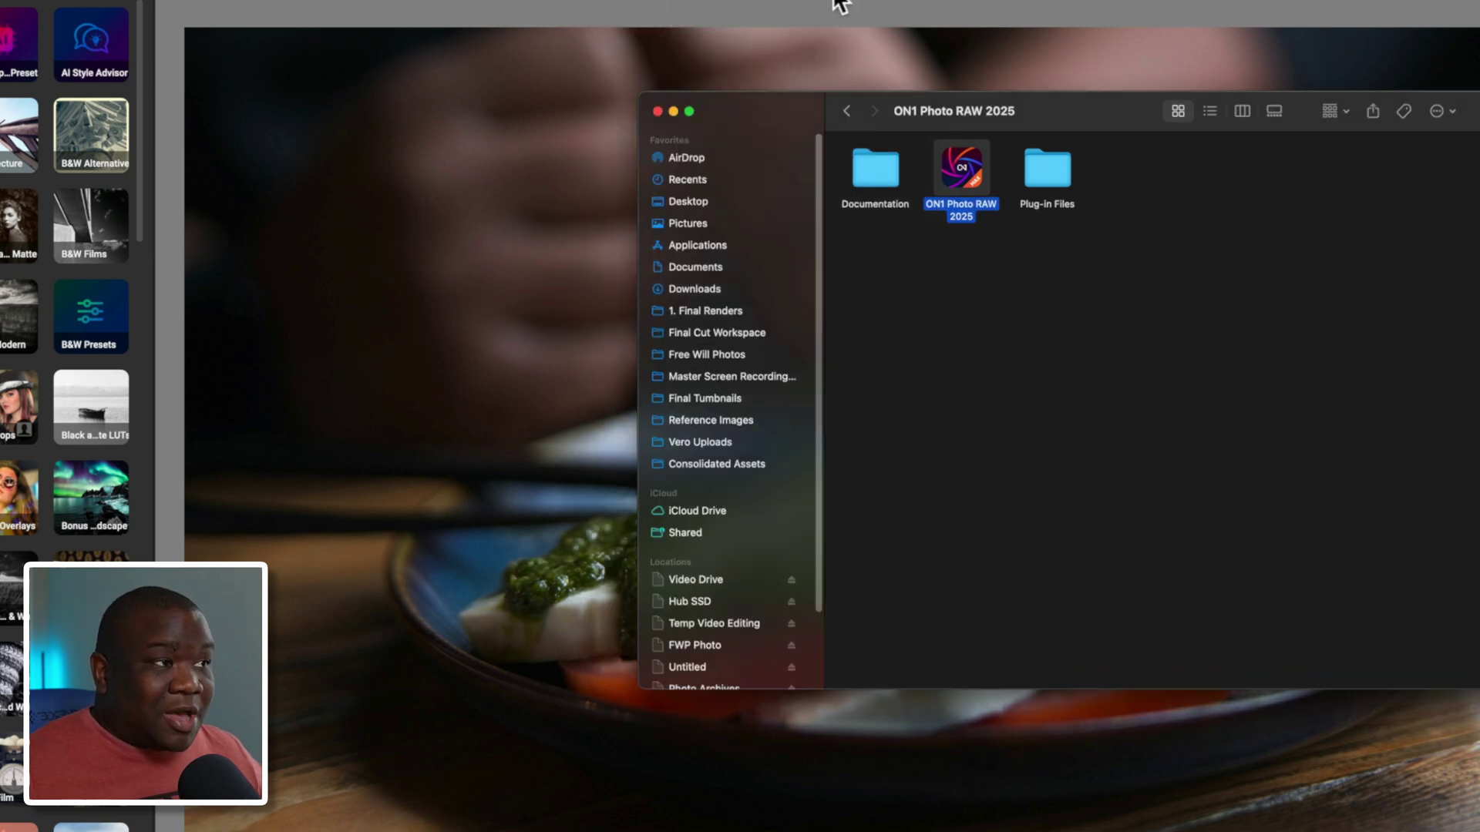
click(840, 6)
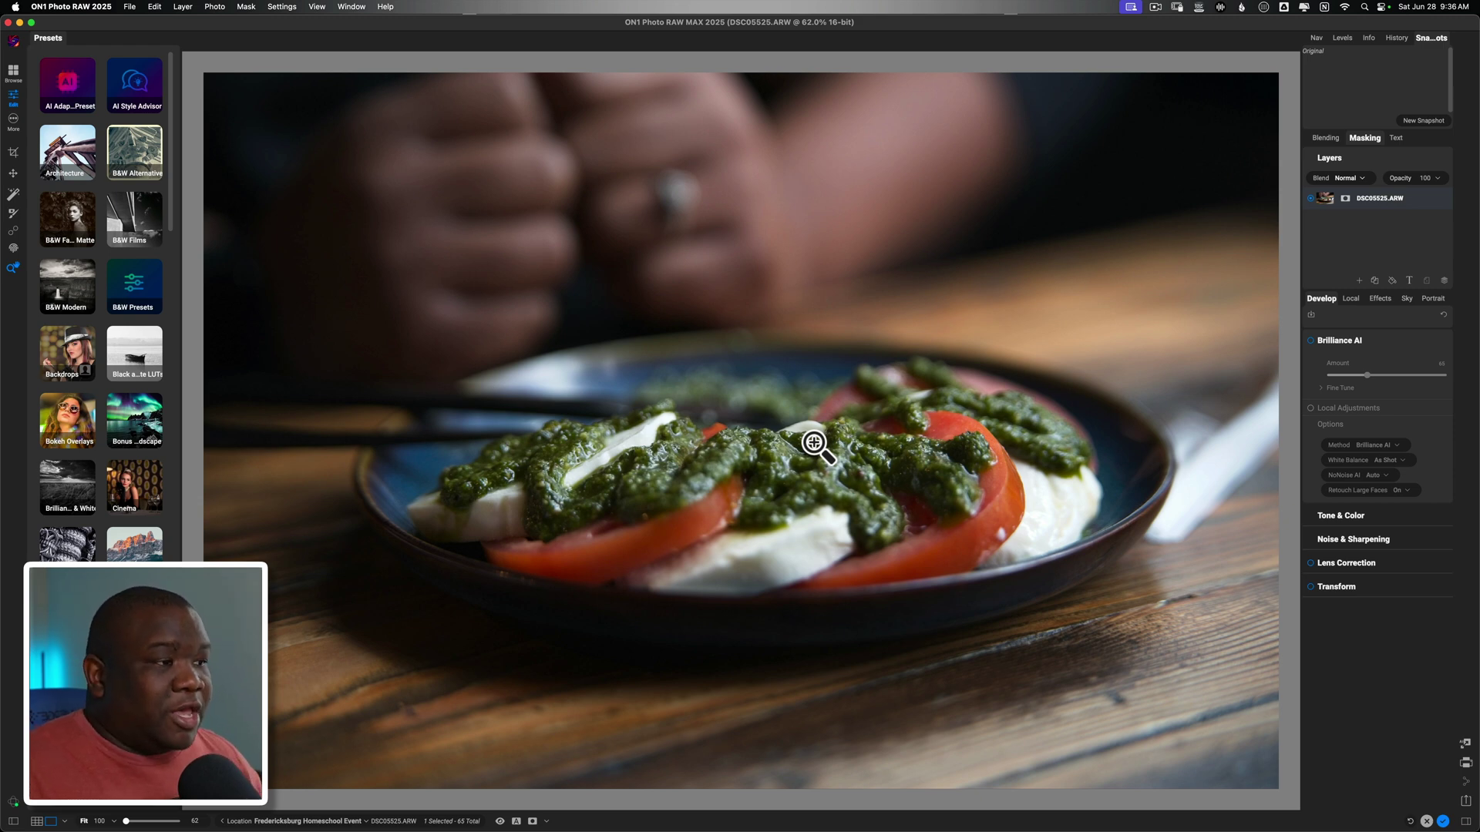
- Review the third-party plugin filters available for the layer, including the Boris FX entry
click(184, 7)
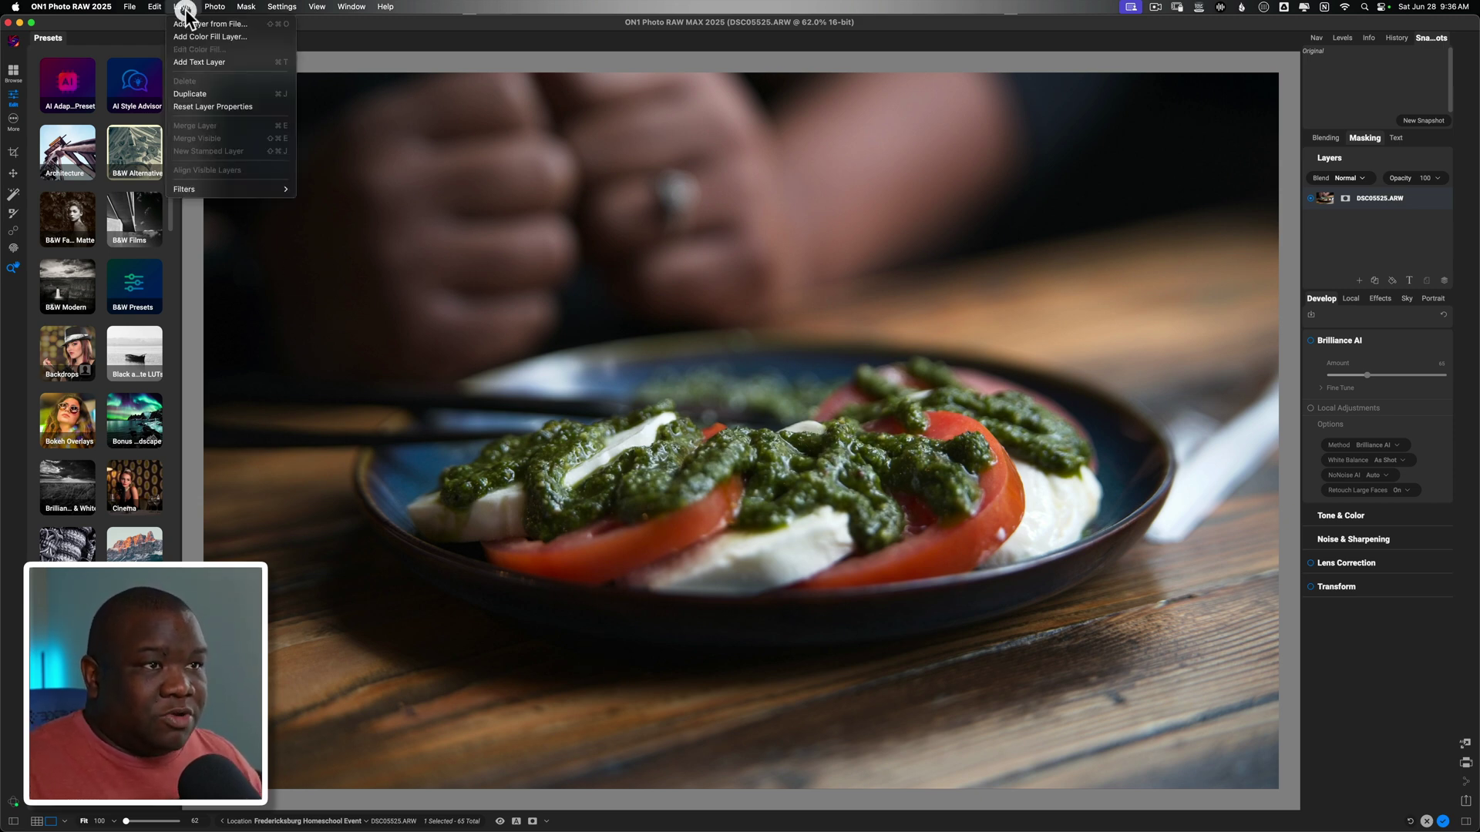
mouse_move(227, 190)
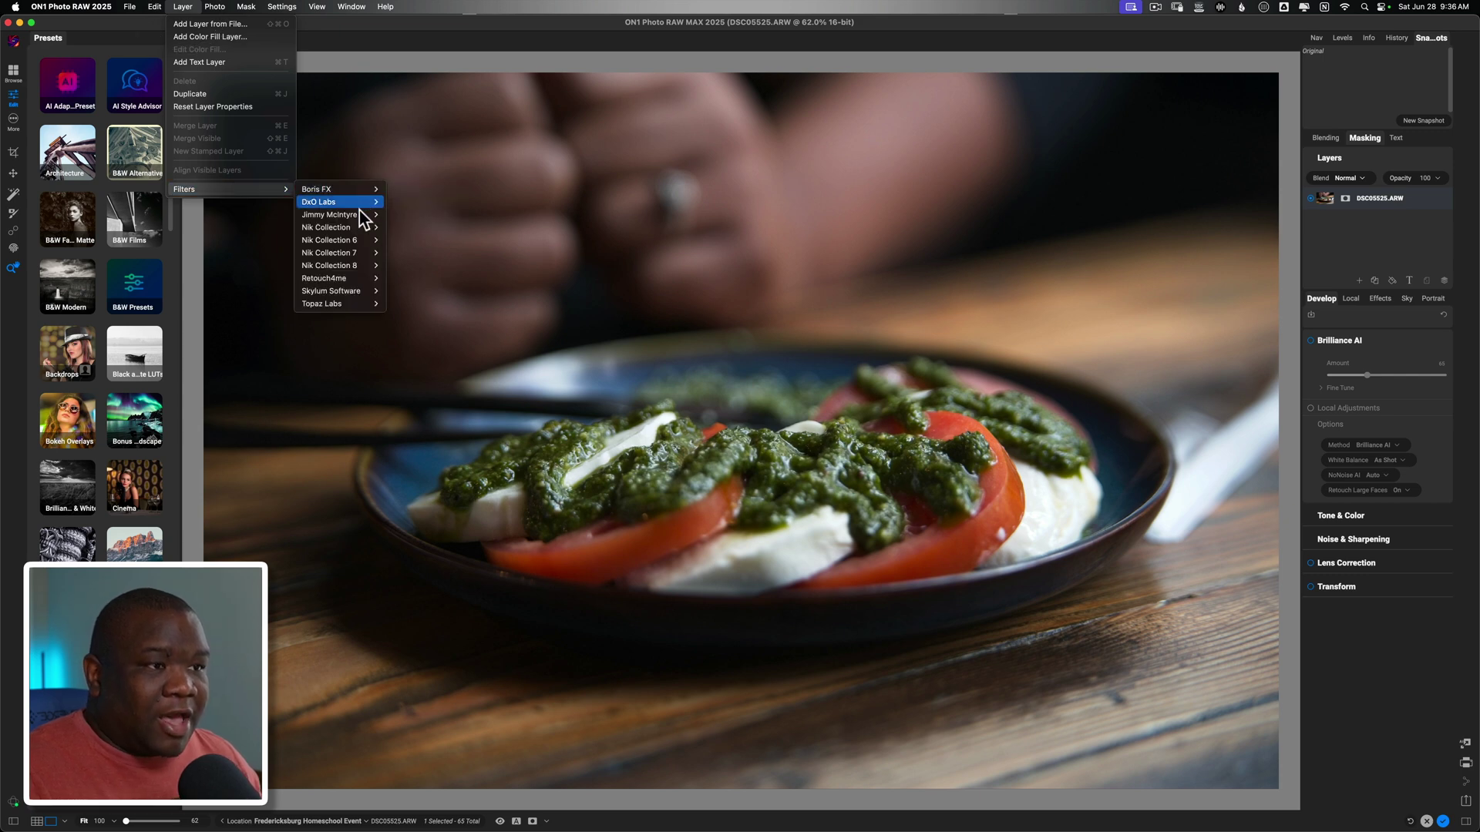
mouse_move(340, 191)
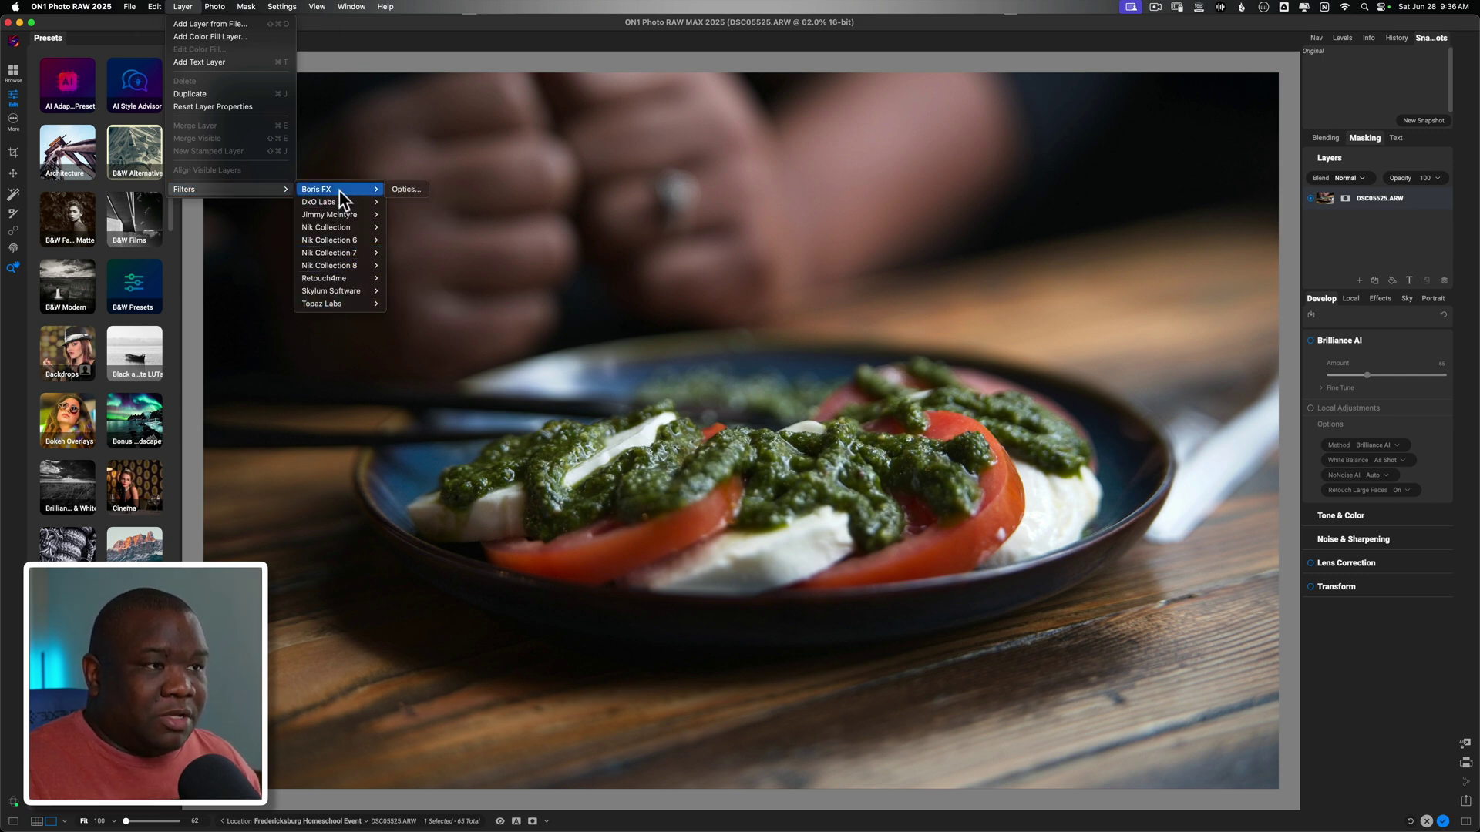
click(429, 269)
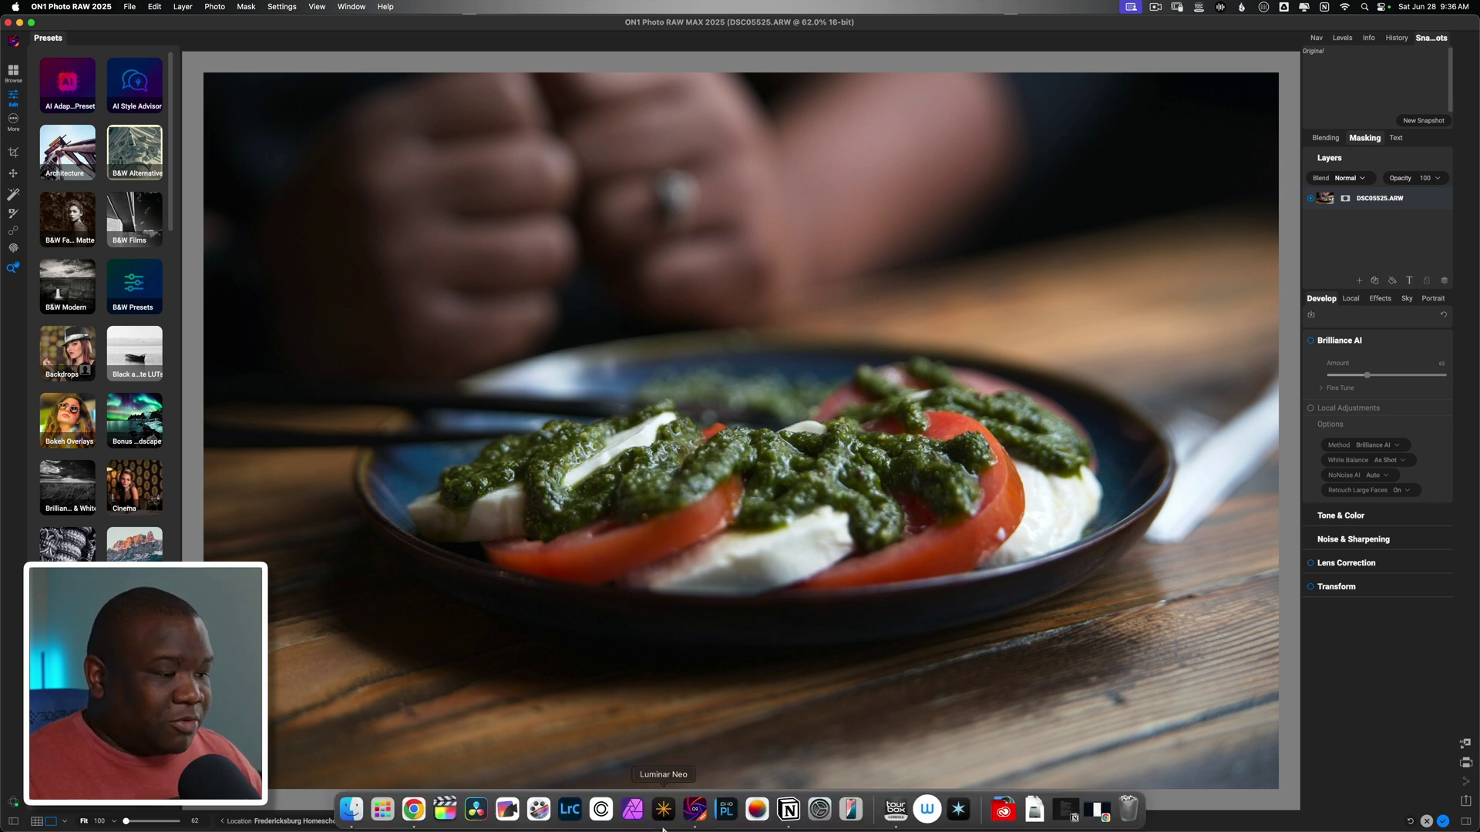
- Switch to Luminar Neo, check its plugin installation for Adobe Photoshop and Lightroom Classic, and close the program window
click(662, 818)
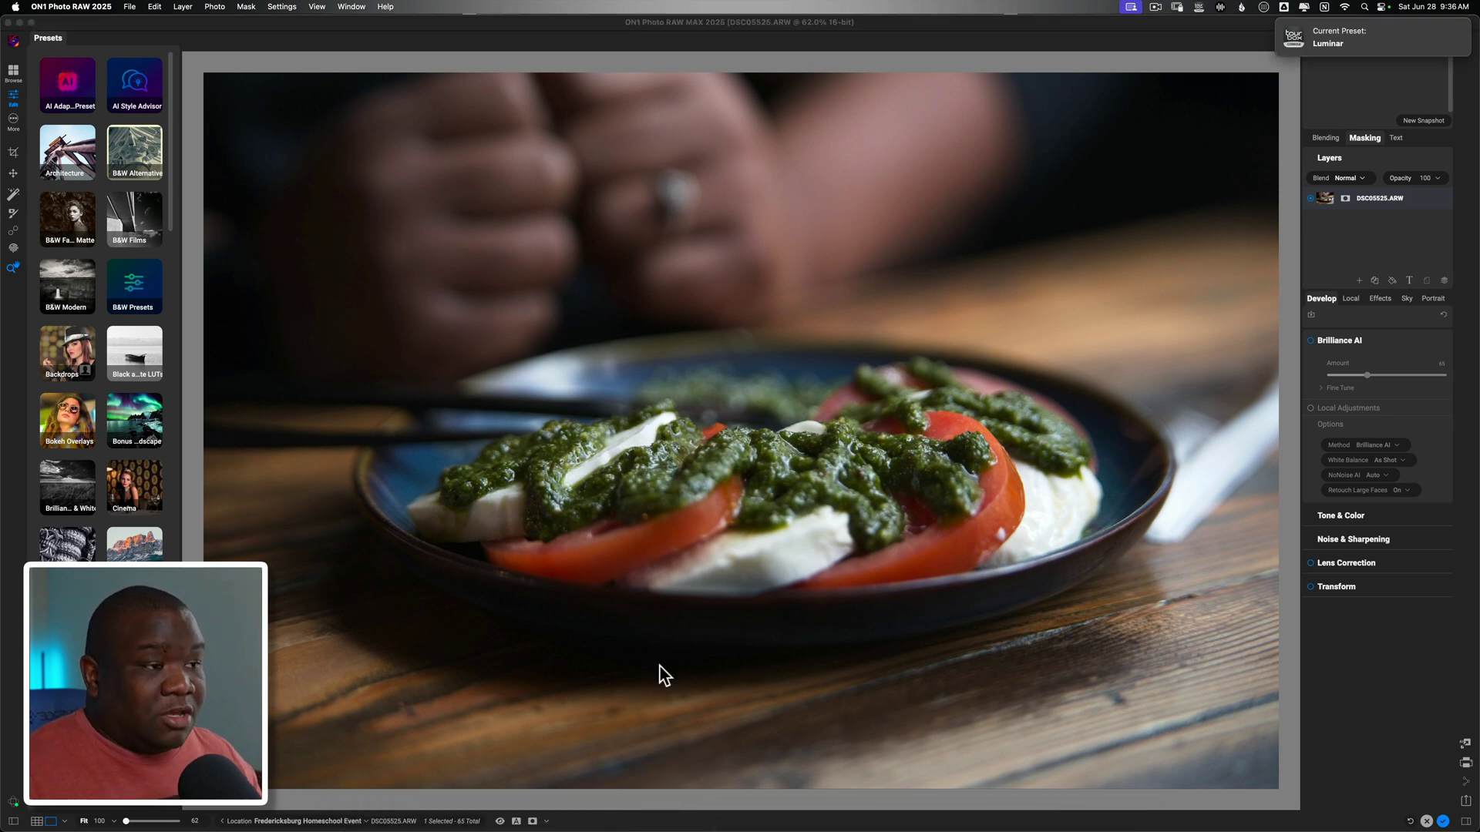
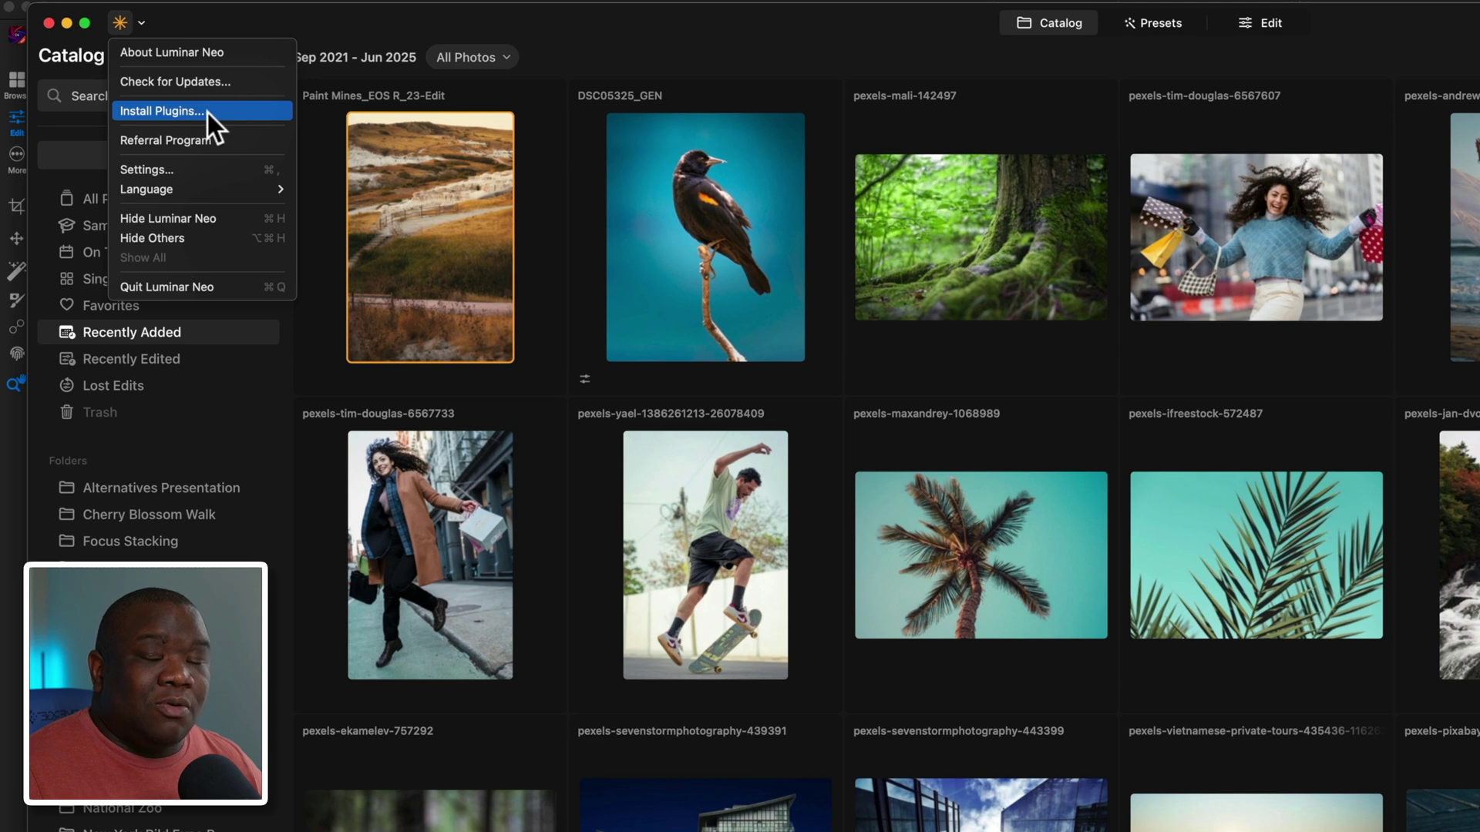
click(208, 113)
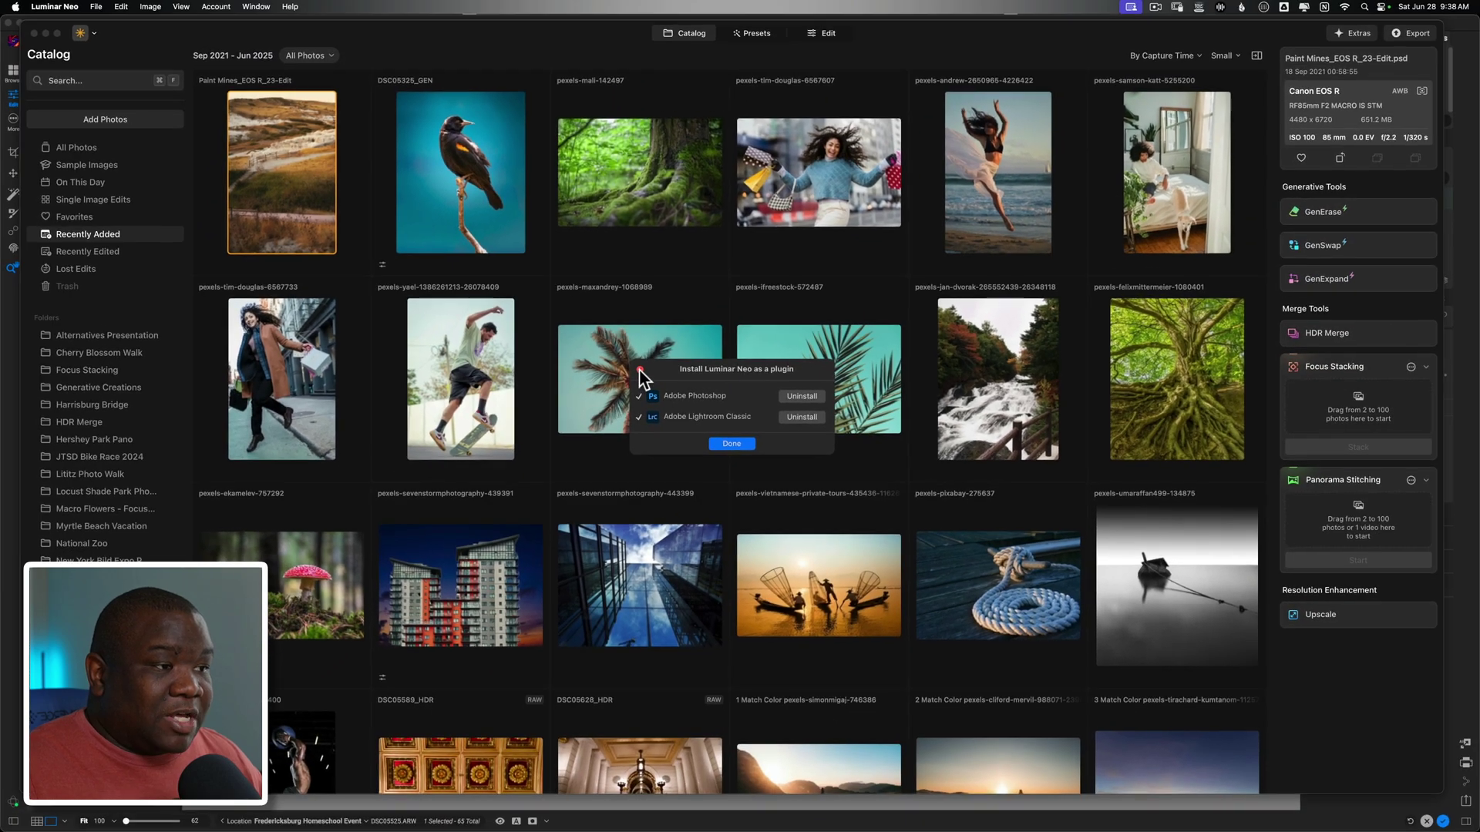
click(640, 370)
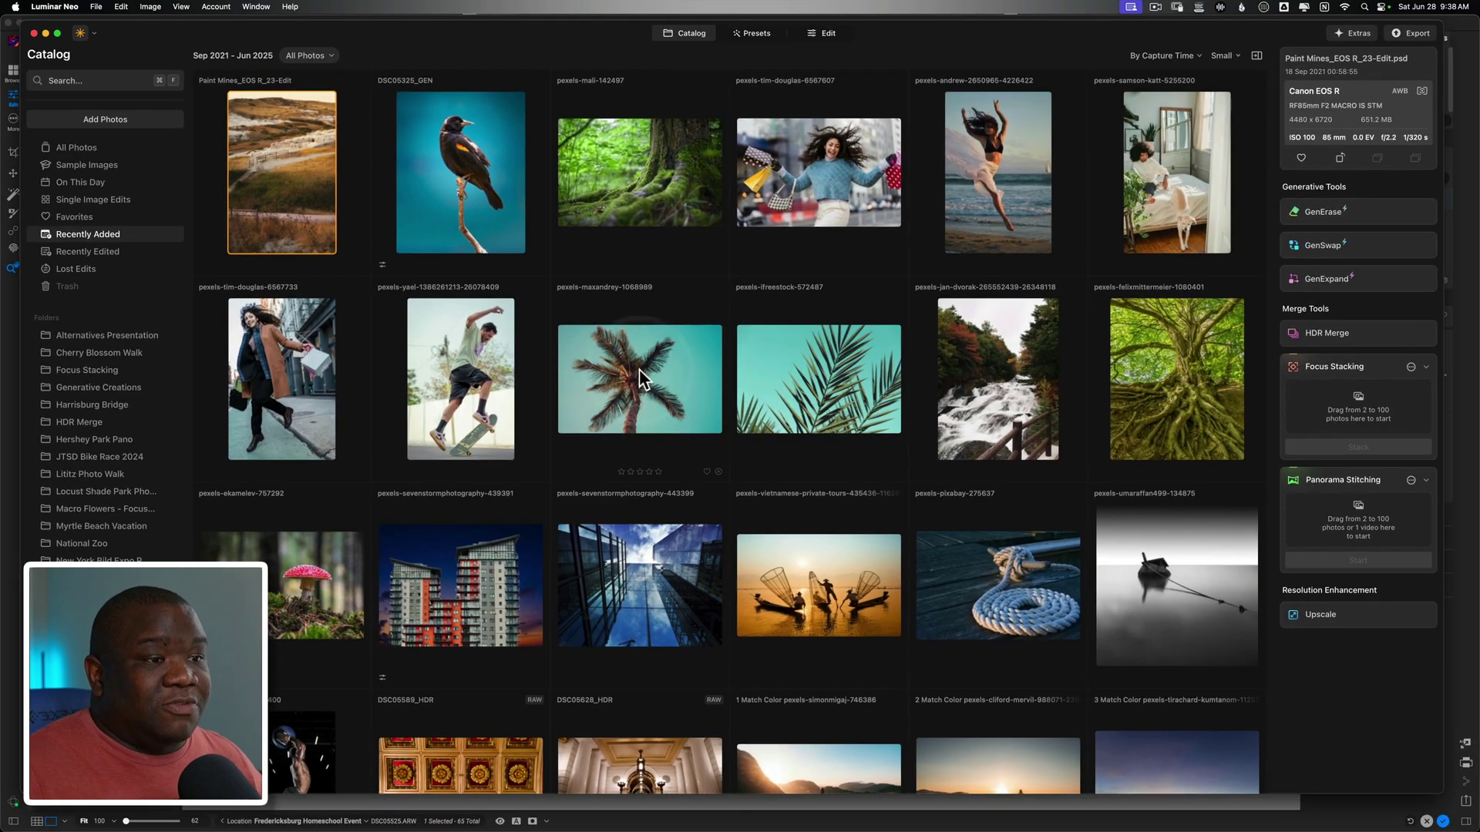
click(34, 33)
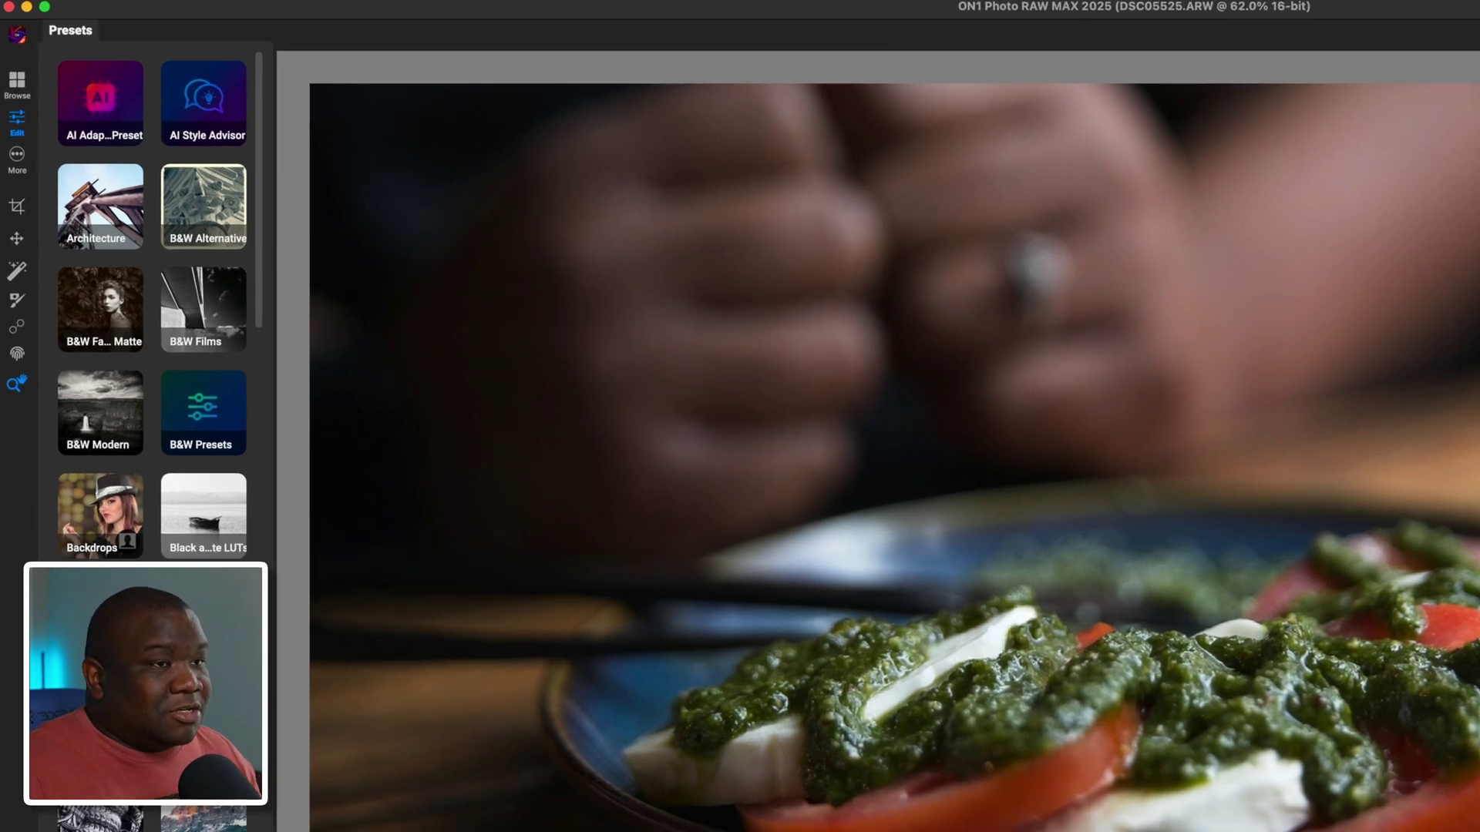
- Open the DSC05525.ARW layer in the Luminar Neo plugin from the Skylum Software layer filters
click(287, 3)
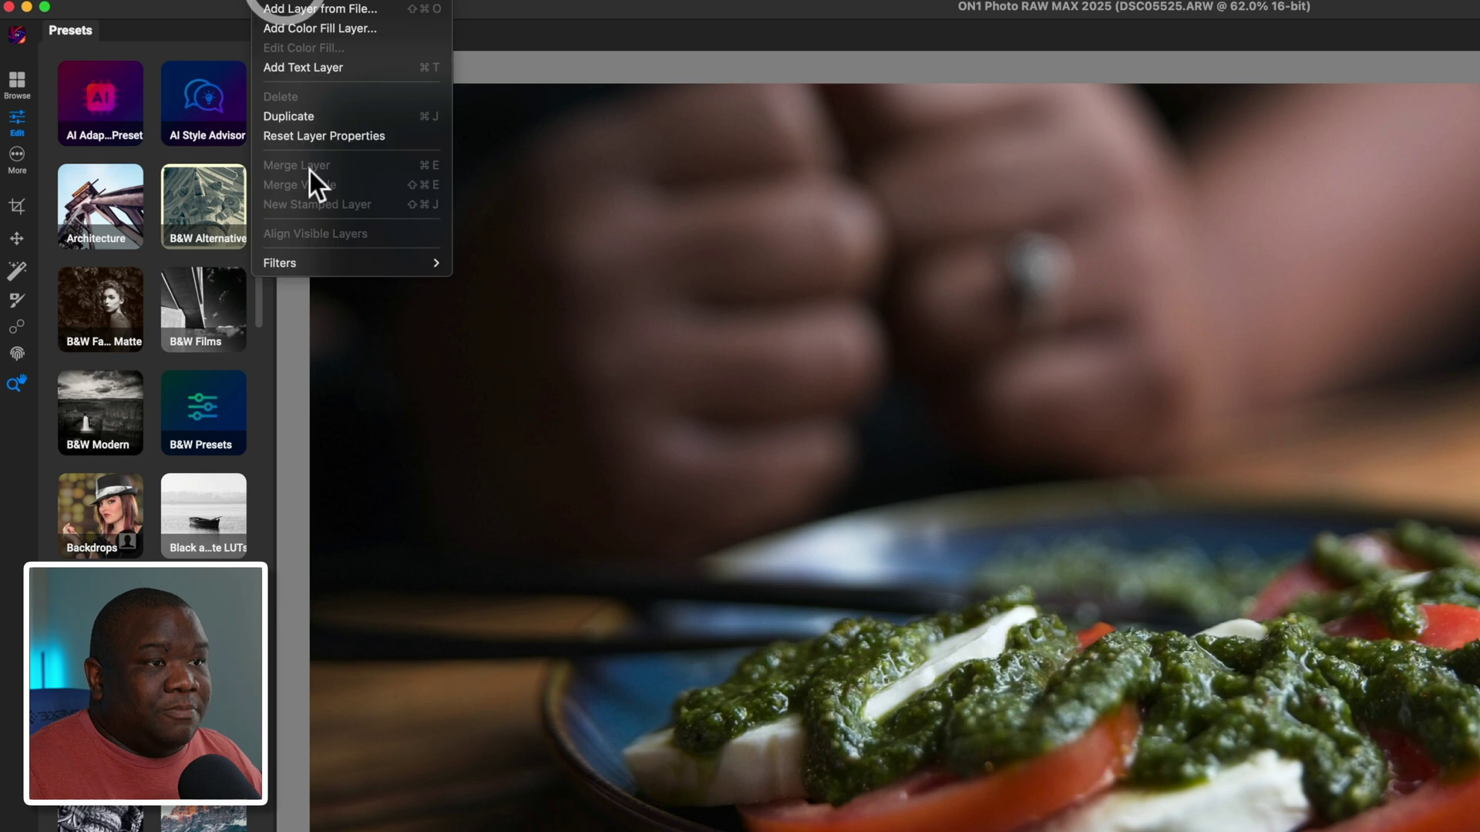
mouse_move(326, 266)
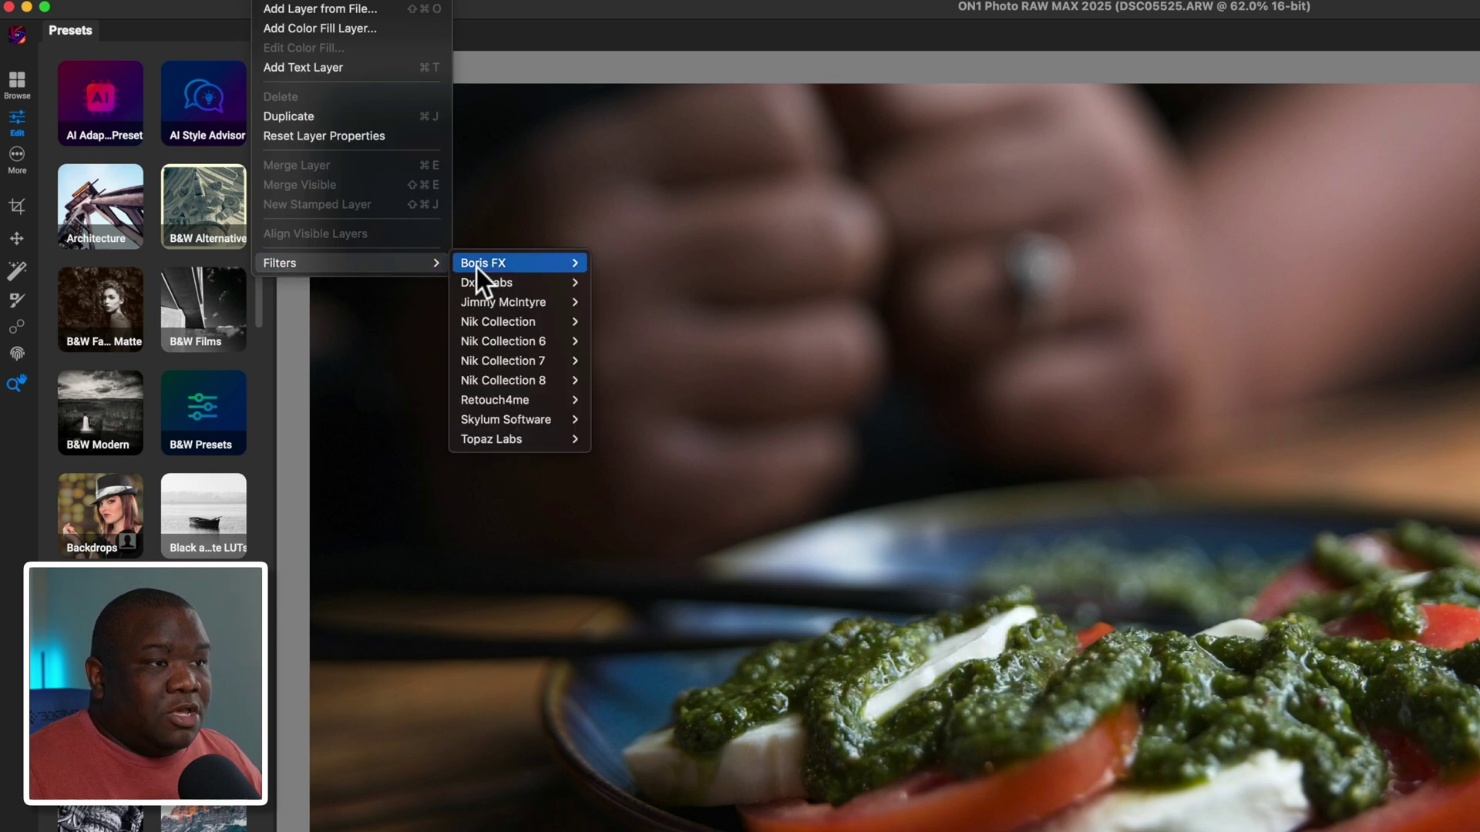
mouse_move(493, 267)
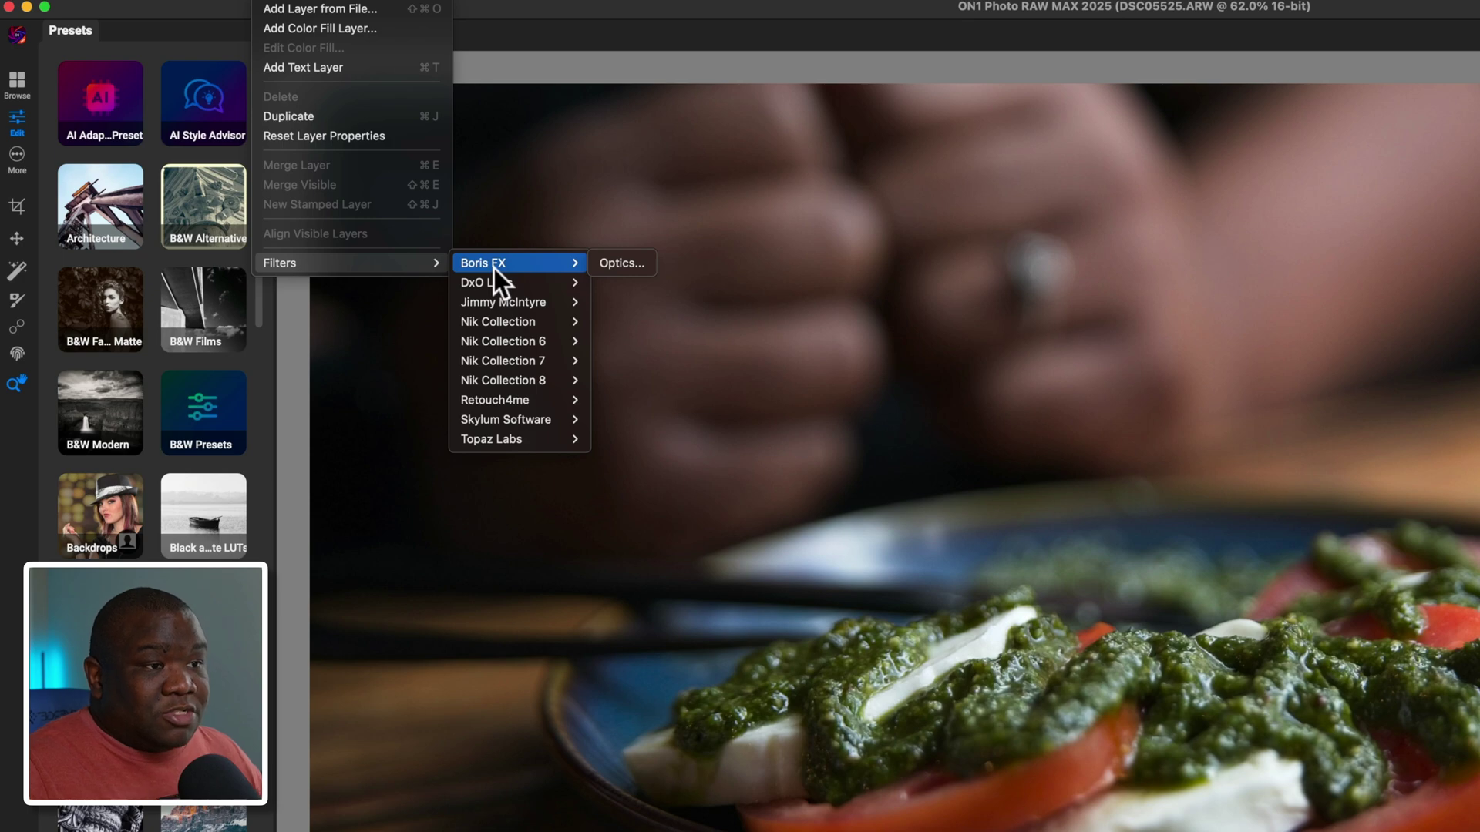
mouse_move(543, 418)
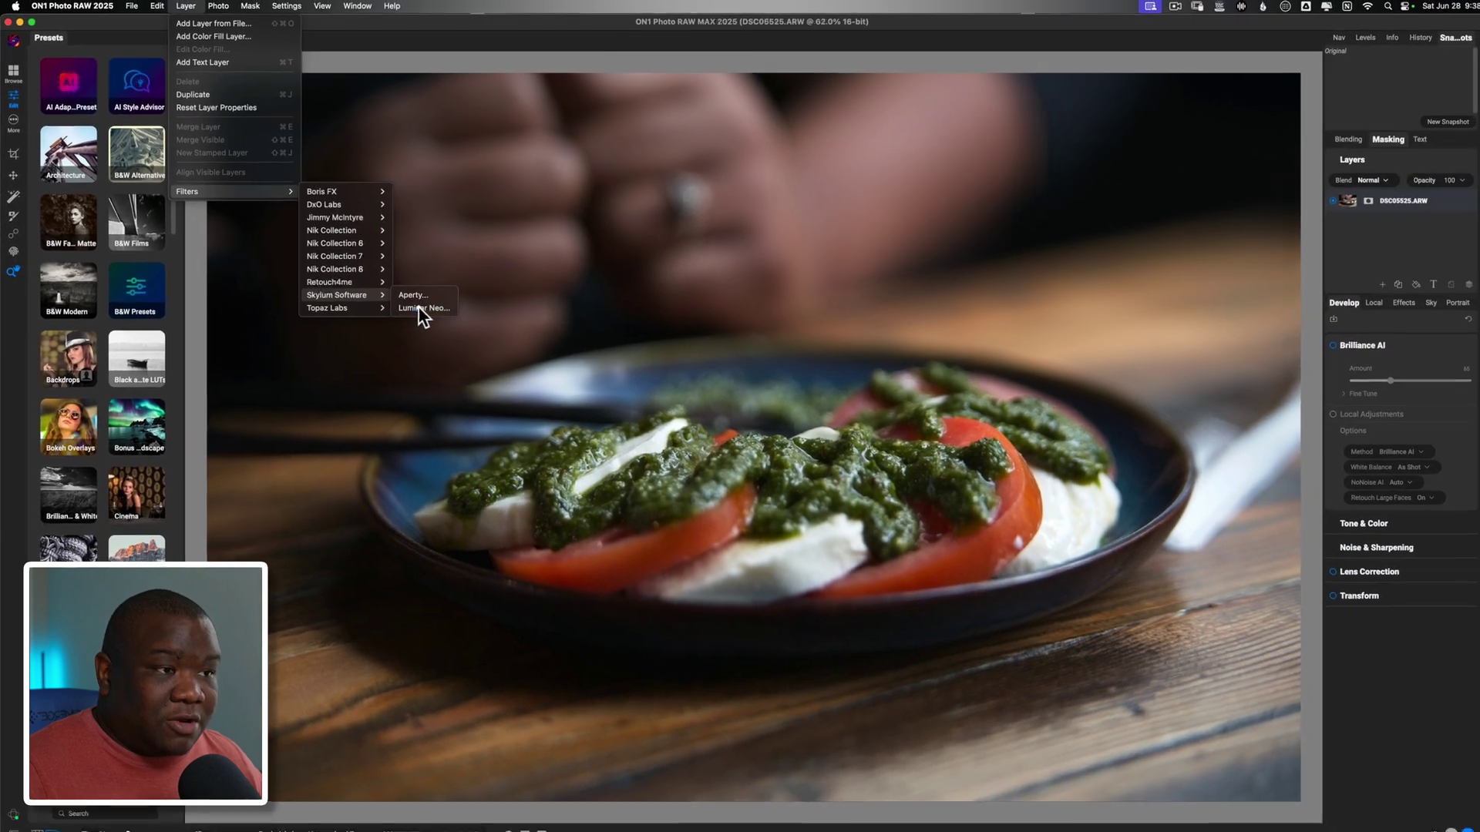
click(420, 309)
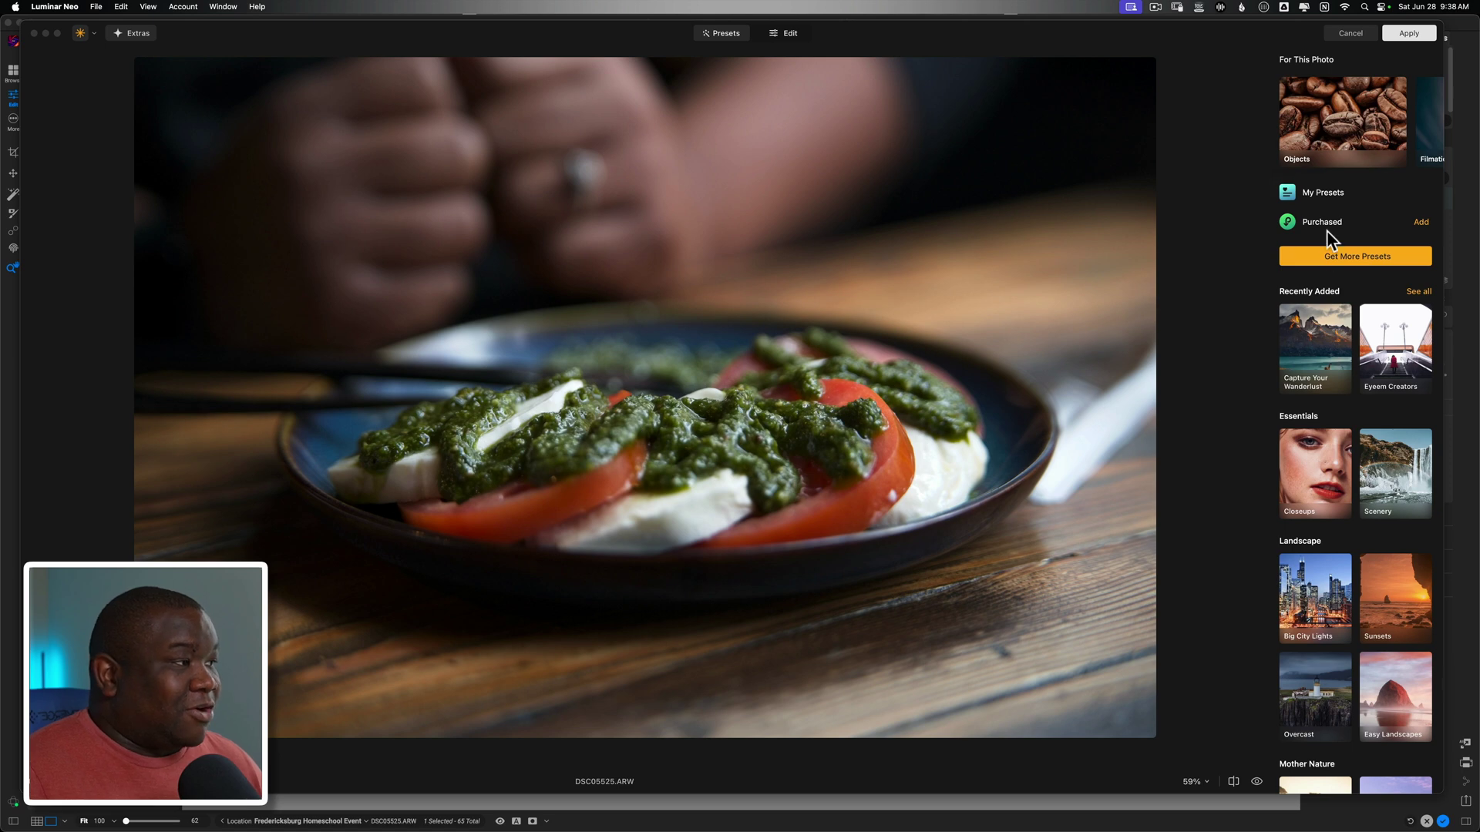
- Choose the Surface Tension preset from the Objects collection and apply the edit to the photo
mouse_move(1334, 142)
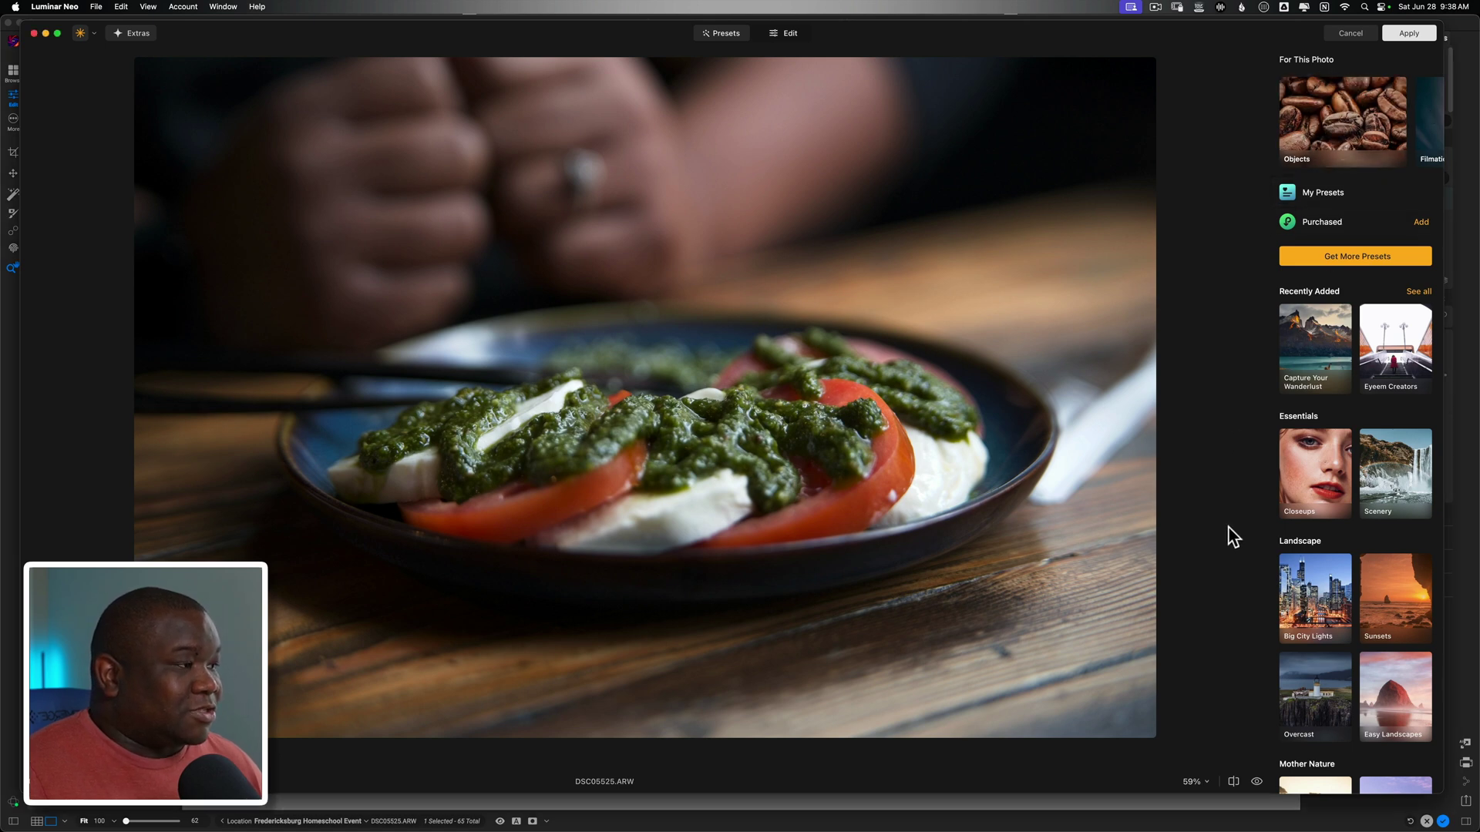
click(1347, 127)
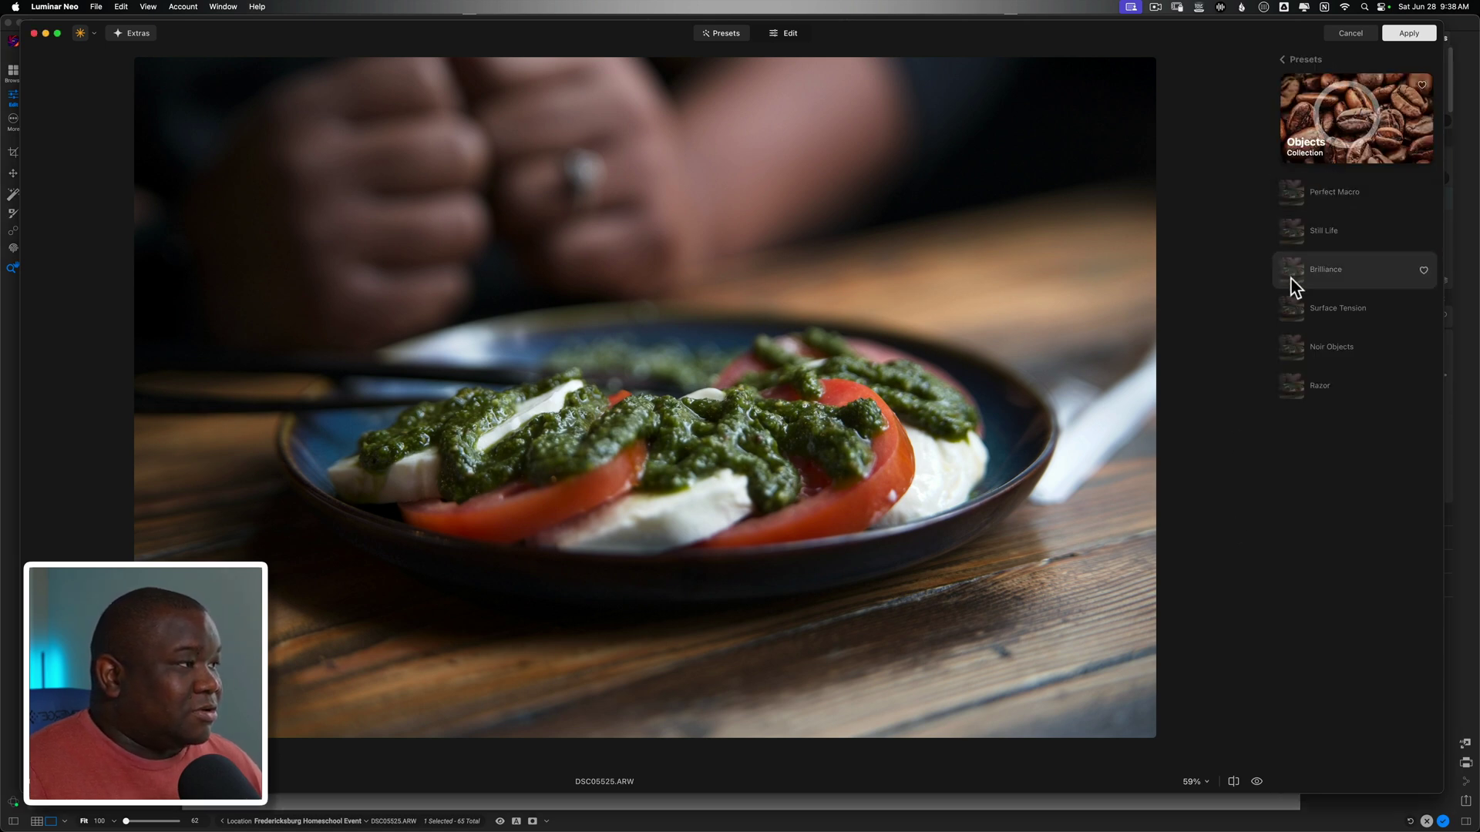
click(1314, 309)
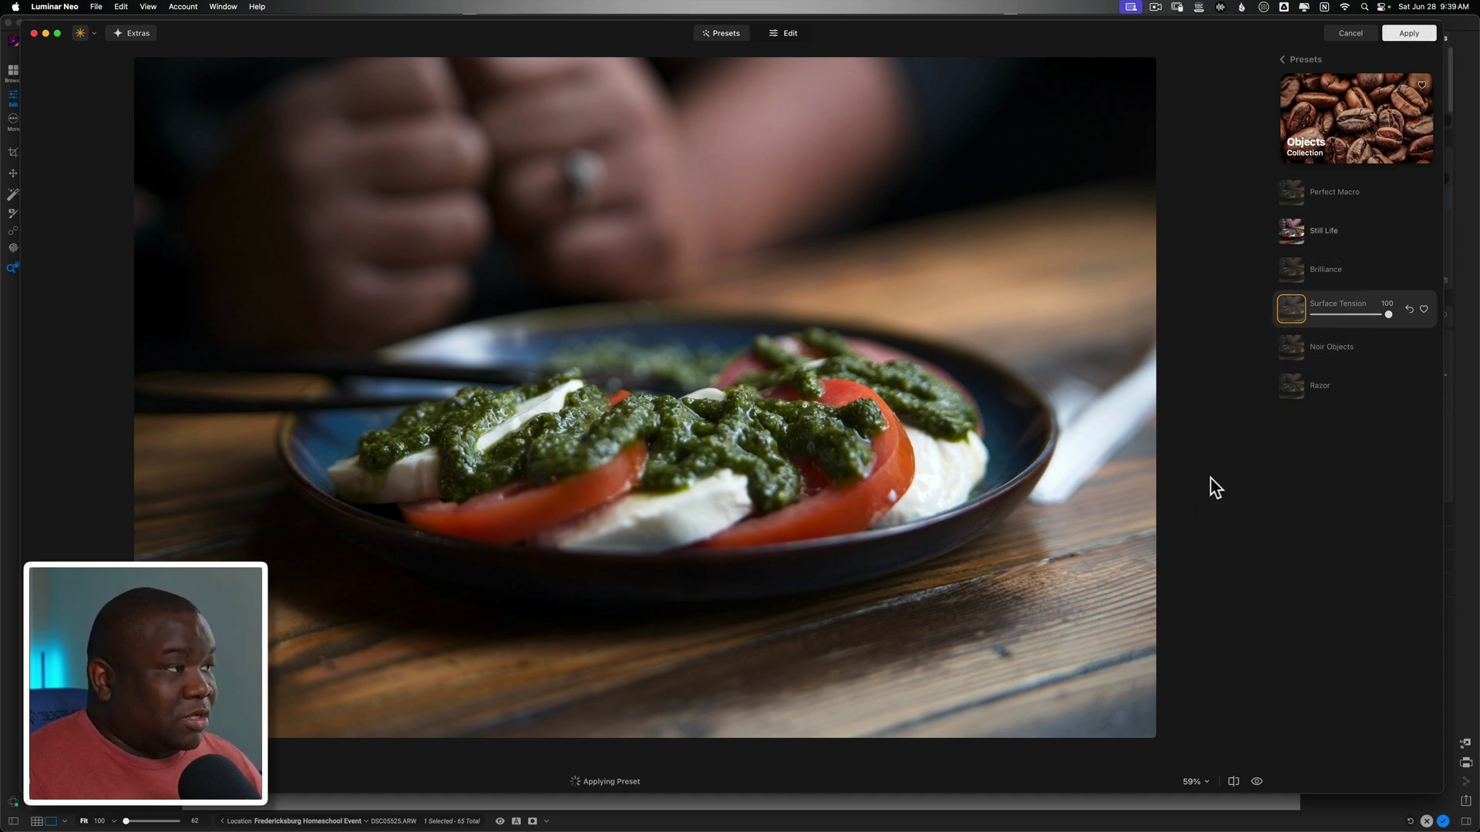
click(1408, 33)
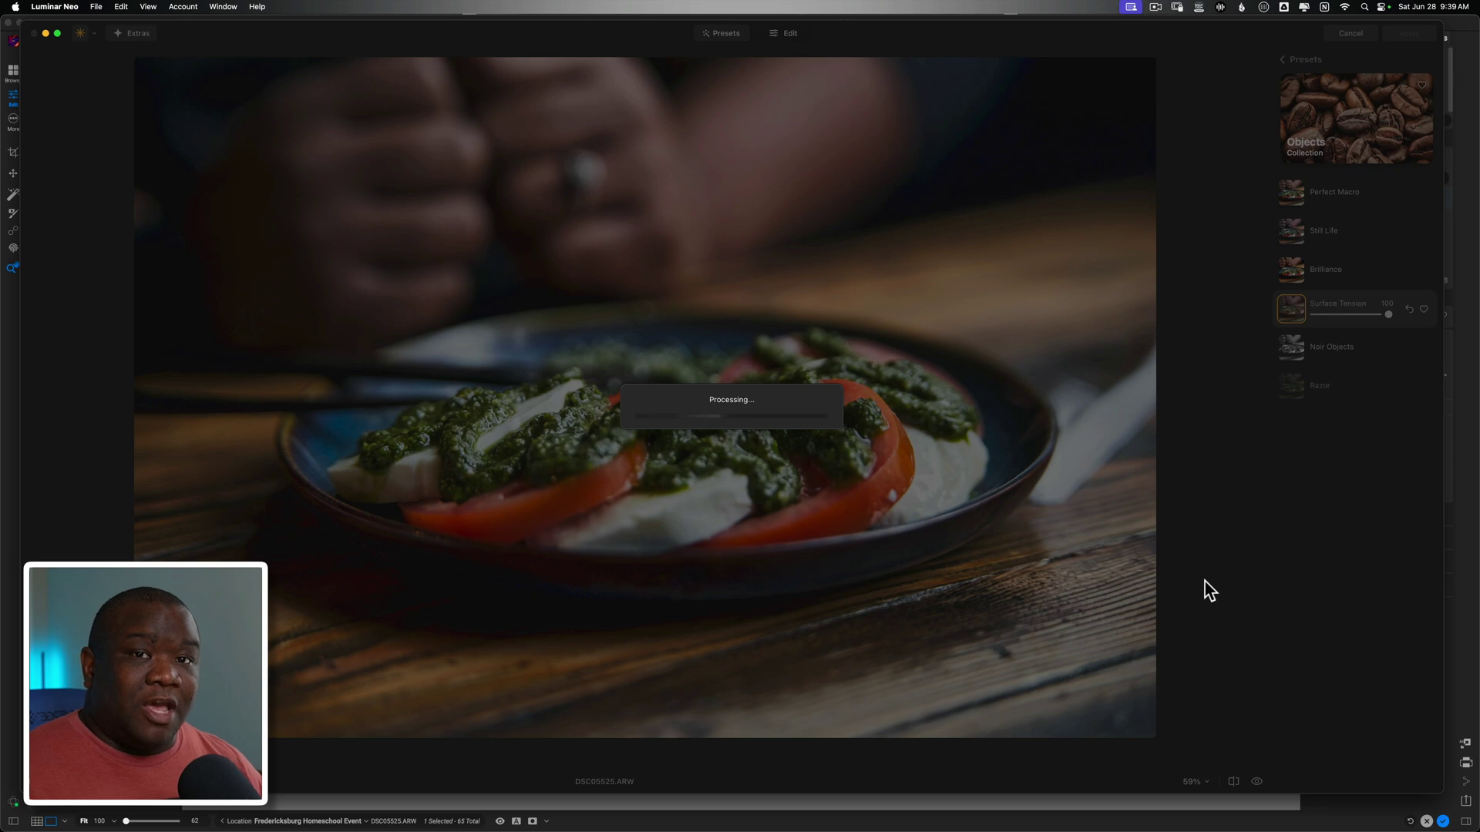
- Return to ON1 Photo RAW 2025 and compare before and after by hiding and showing the DSC05525.ARW copy 1 layer
key(super+Tab)
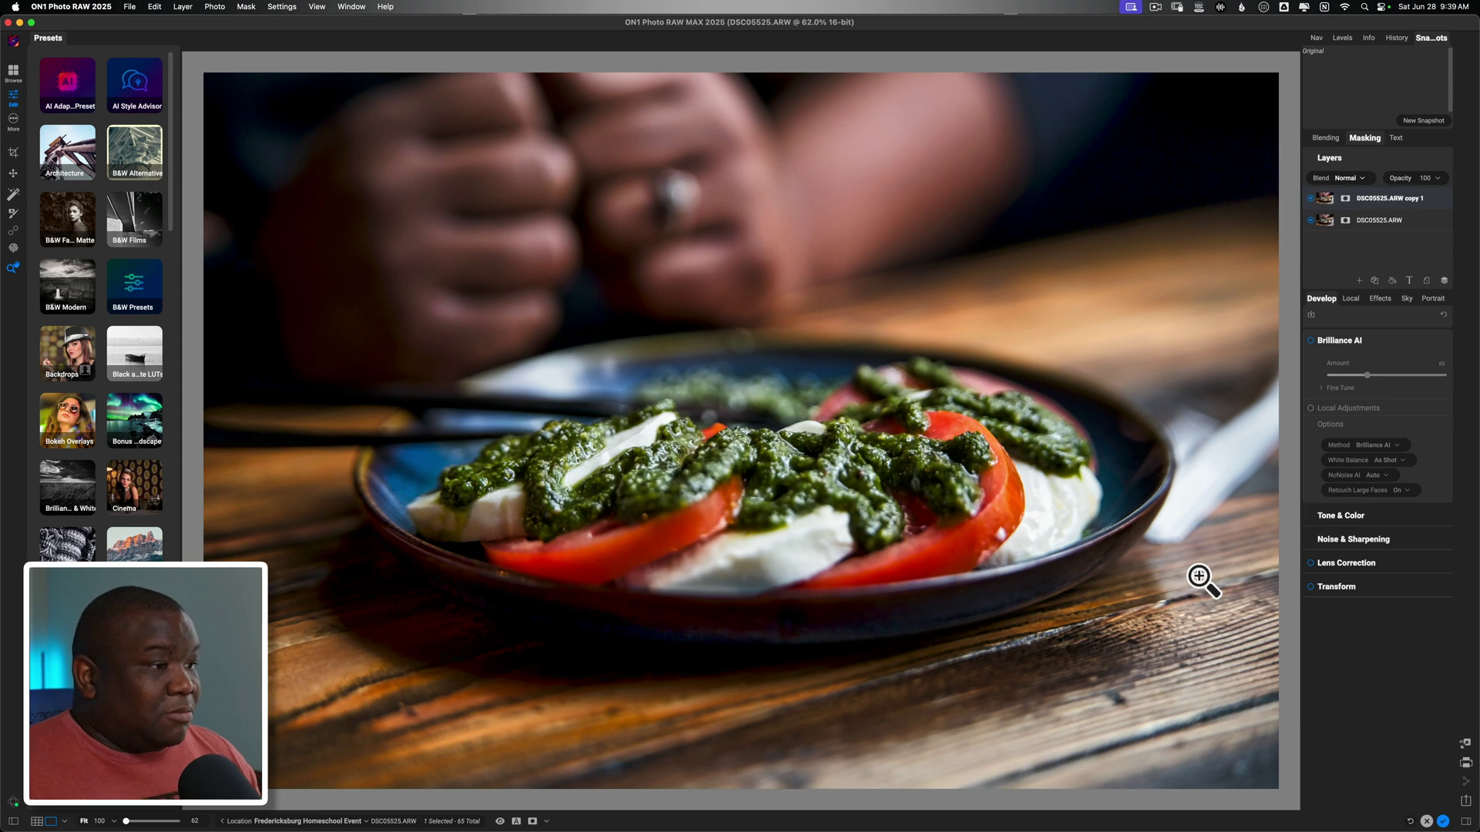
click(1310, 198)
click(1310, 199)
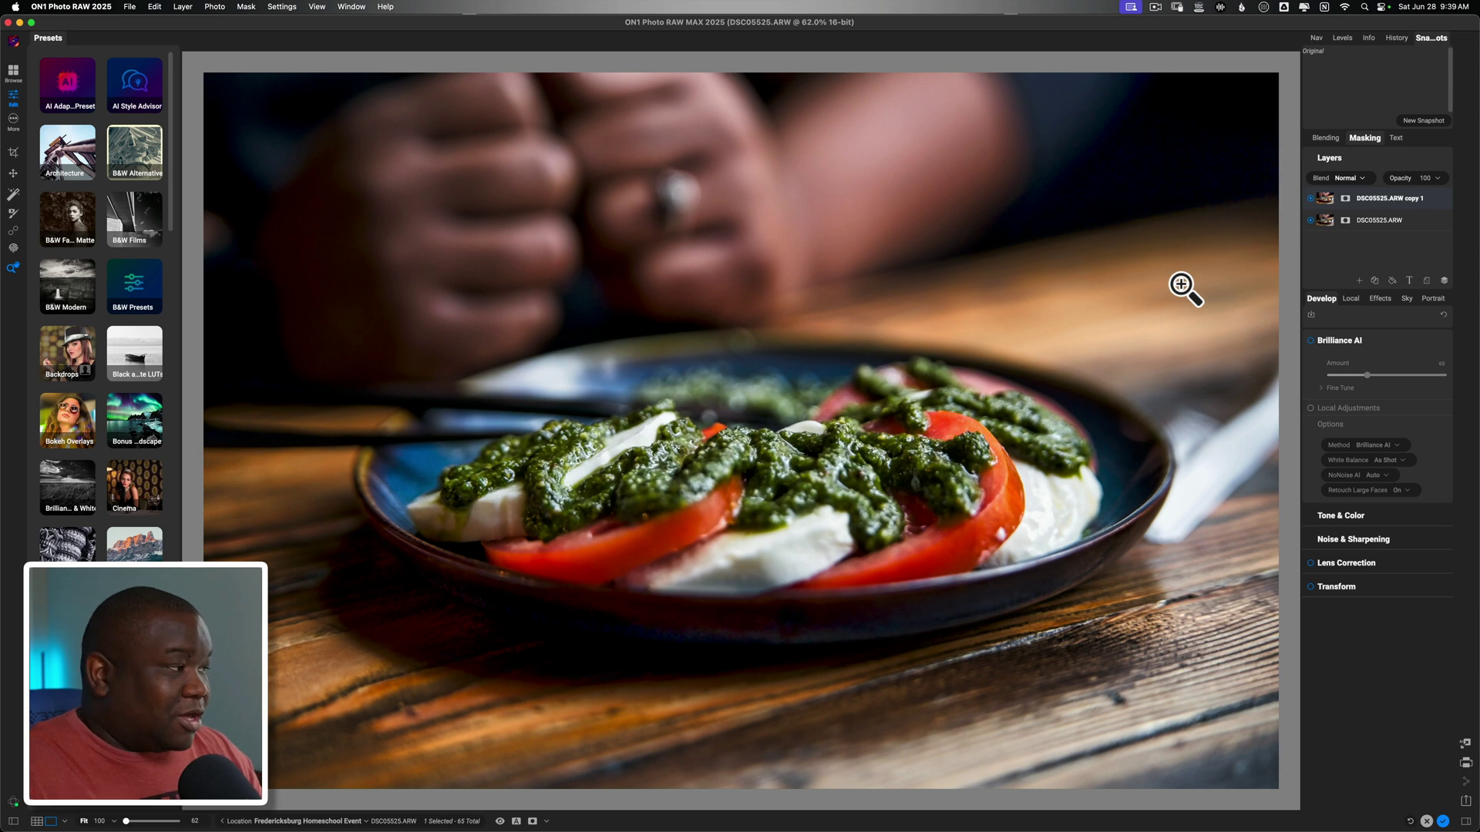
- Switch to the ON1 support article Hosting Photoshop Plugins in ON1 PHOTO RAW and read its introduction on plugin support
mouse_move(1033, 826)
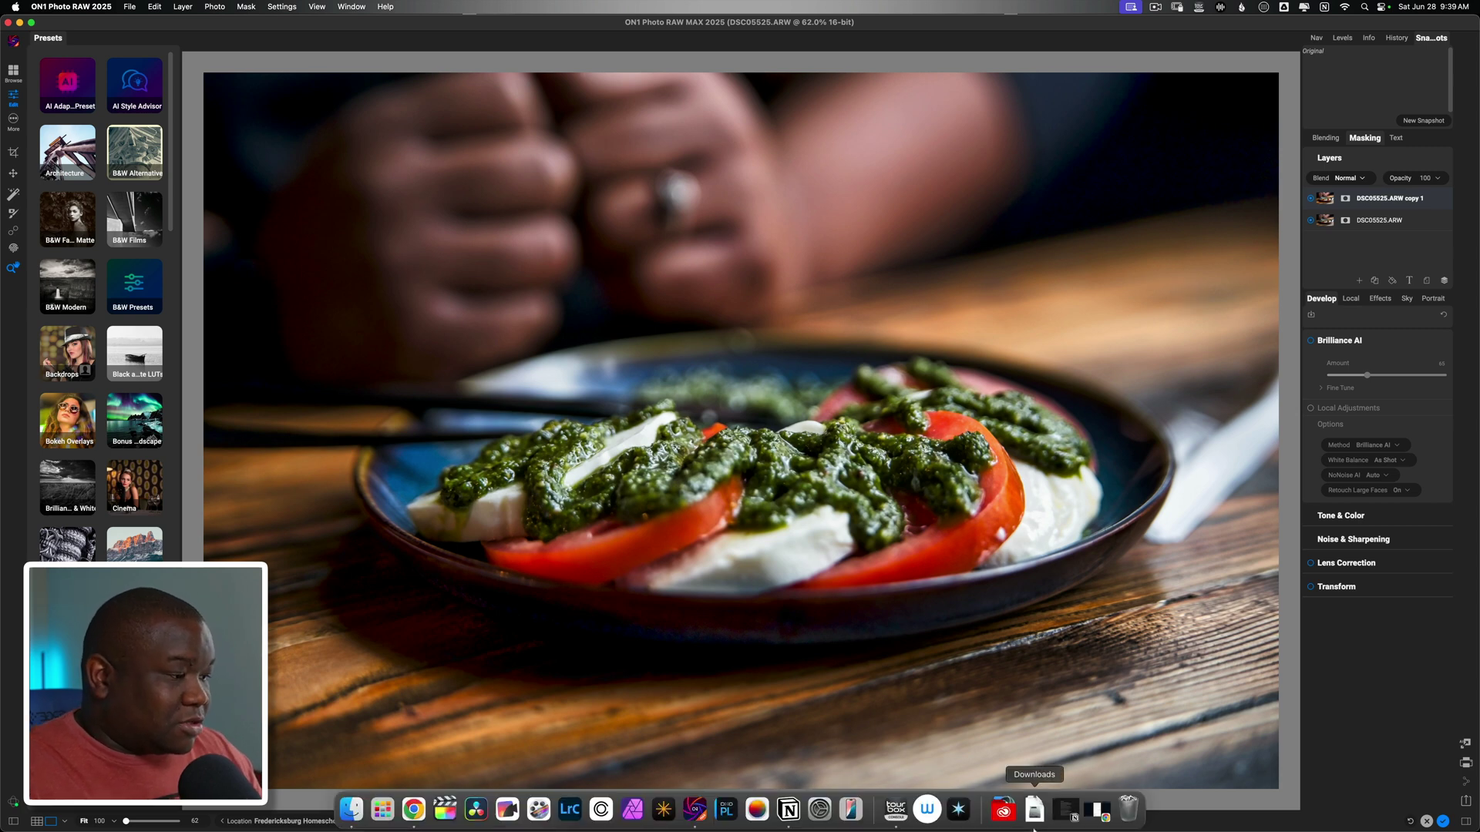
click(1090, 823)
scroll(1001, 389, up, 10)
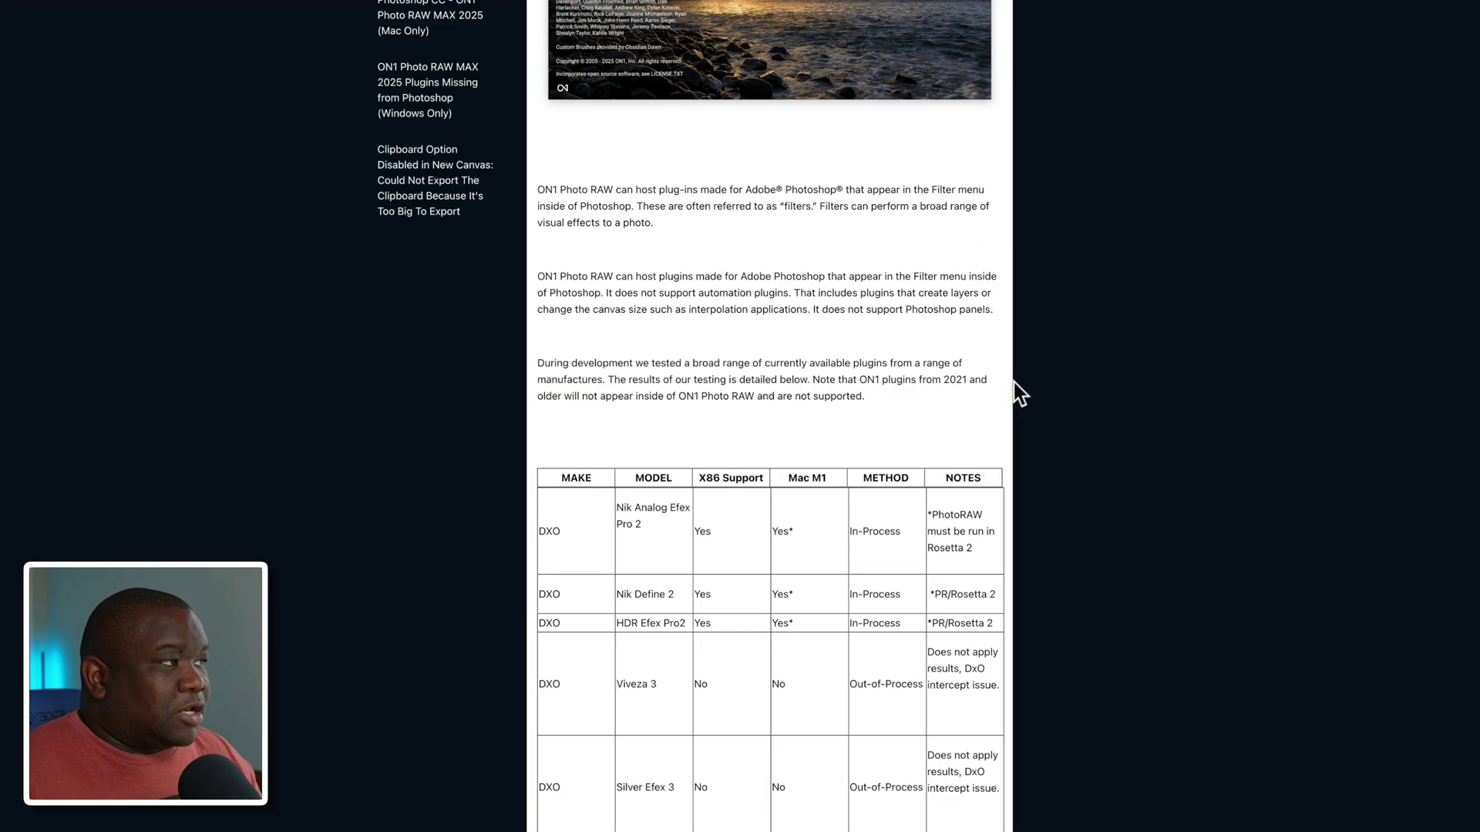
scroll(1014, 383, up, 5)
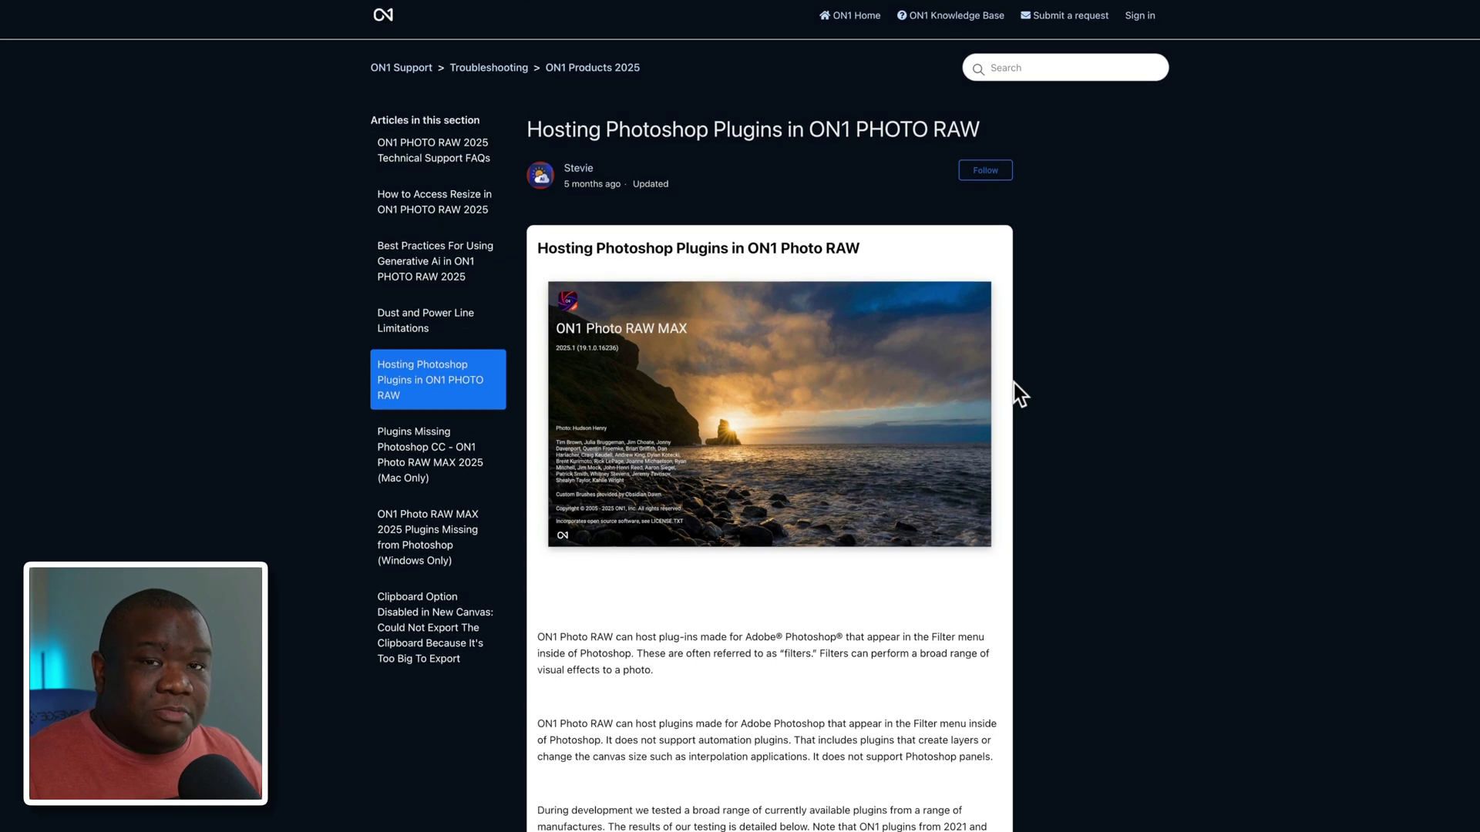
scroll(1014, 383, down, 1)
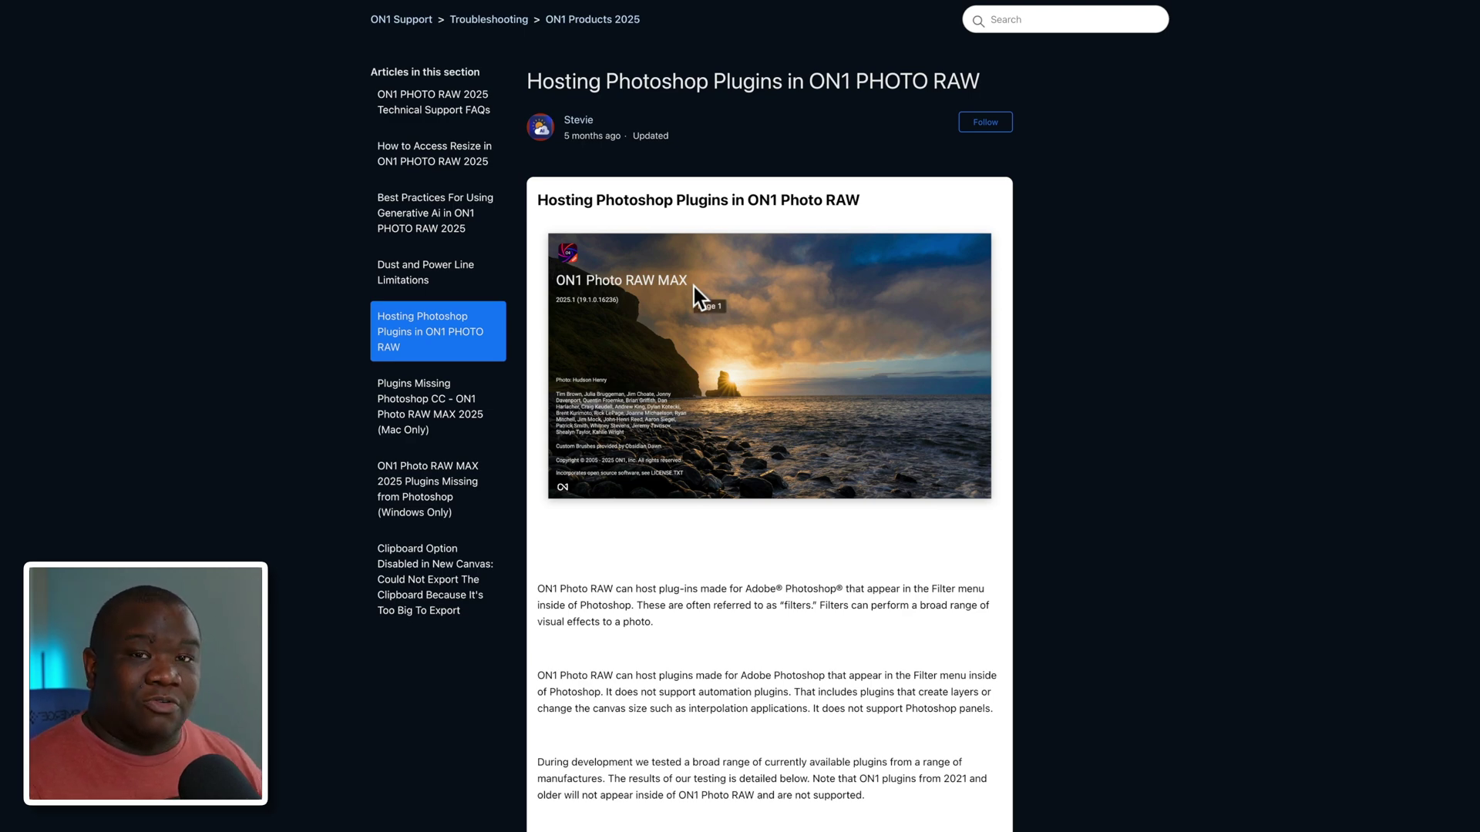
scroll(696, 295, down, 3)
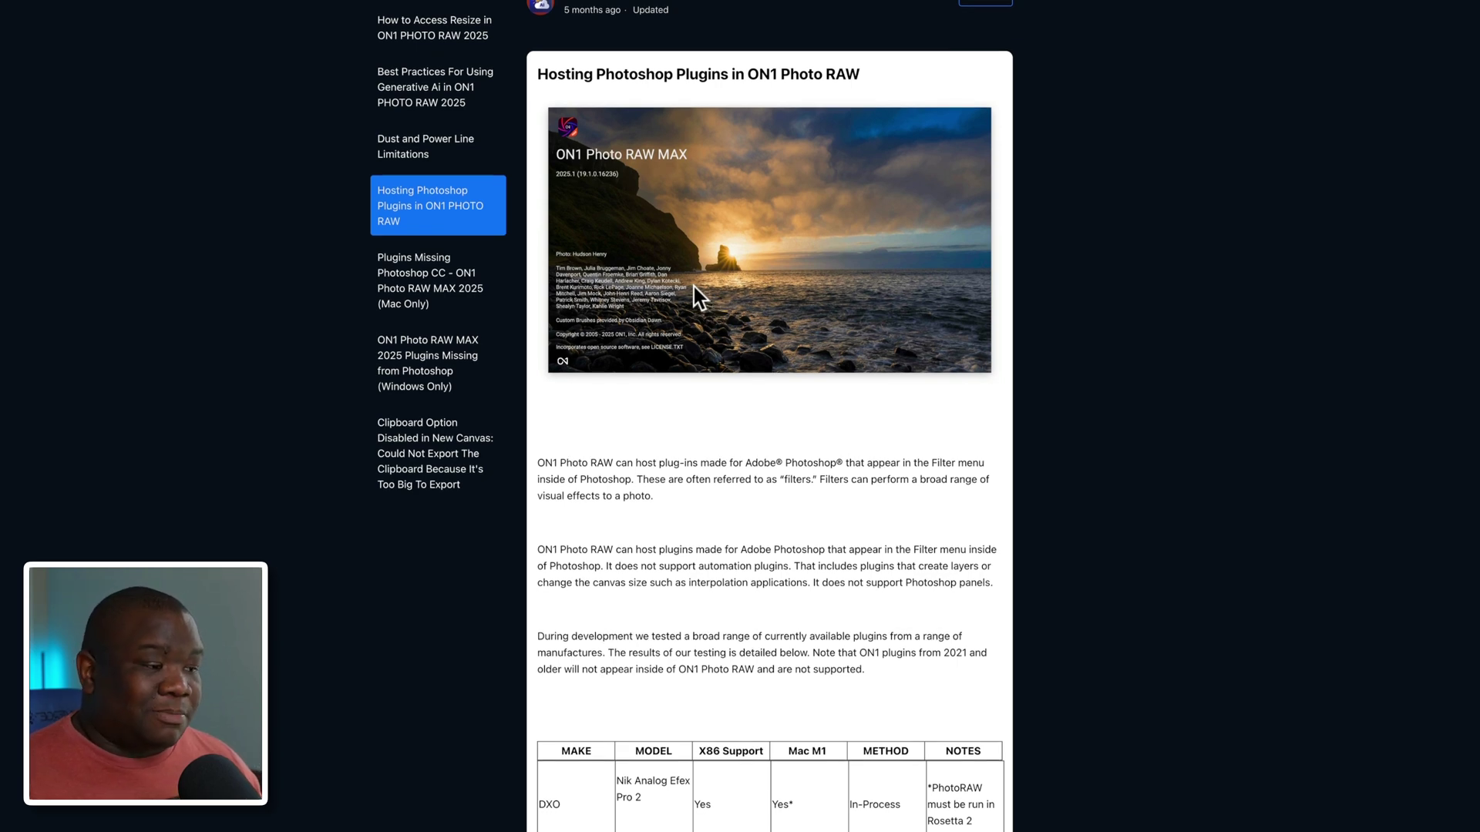
scroll(694, 287, down, 7)
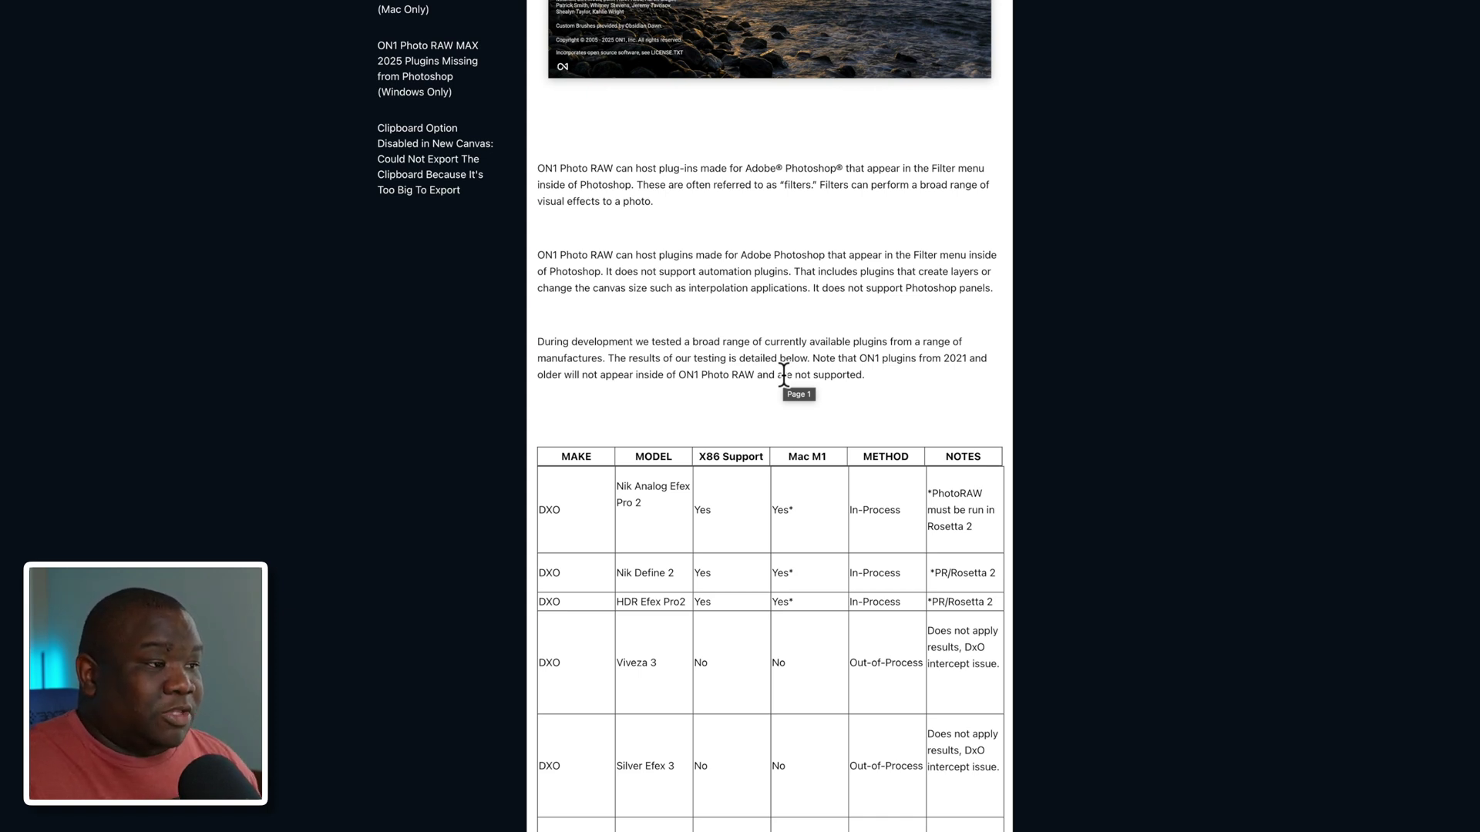
- Examine the DxO Nik plugin rows of the compatibility table, including Silver Efex 3 and the Rosetta 2 notes
scroll(991, 406, down, 3)
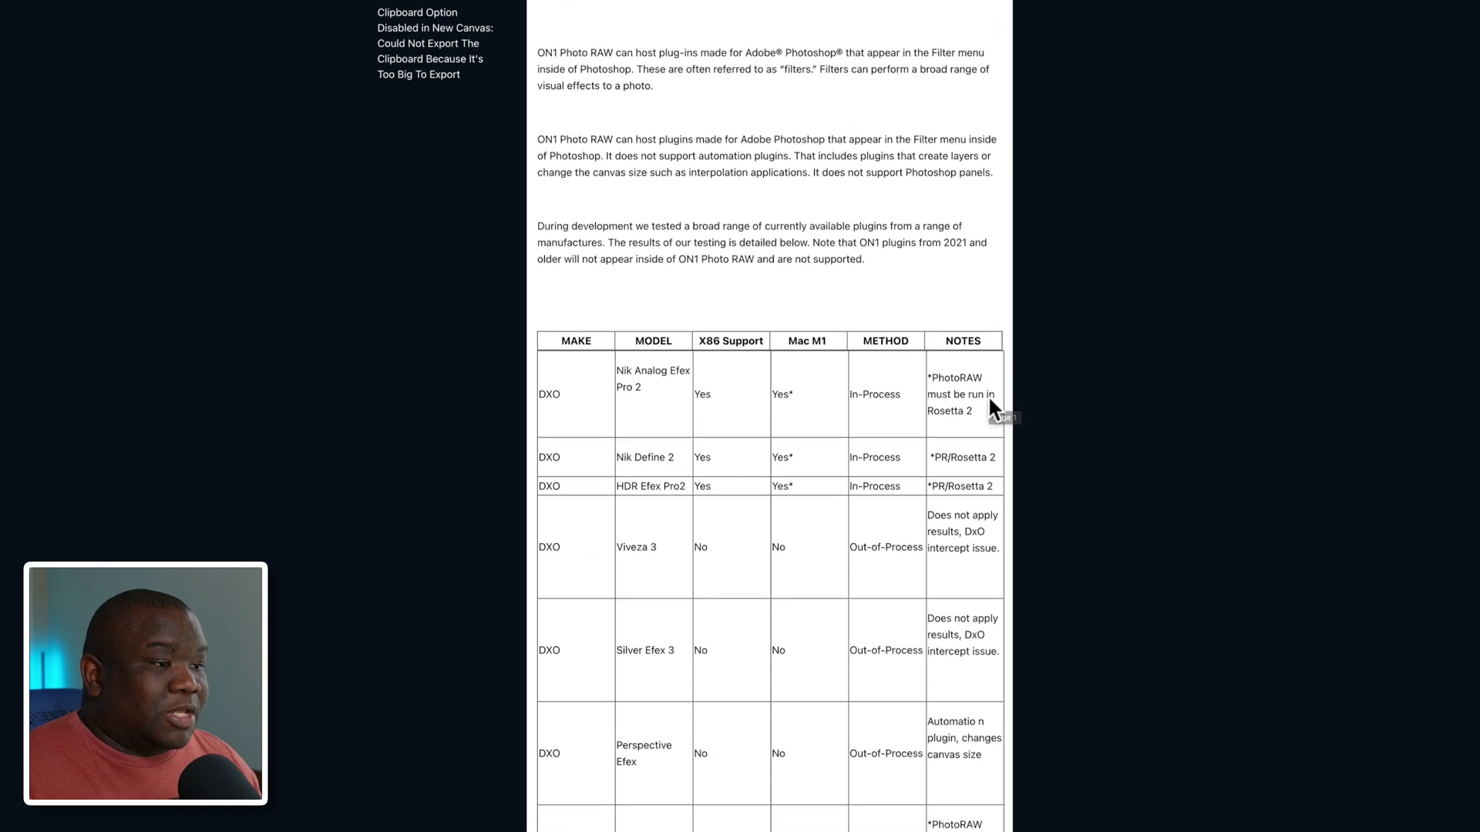
scroll(990, 399, down, 3)
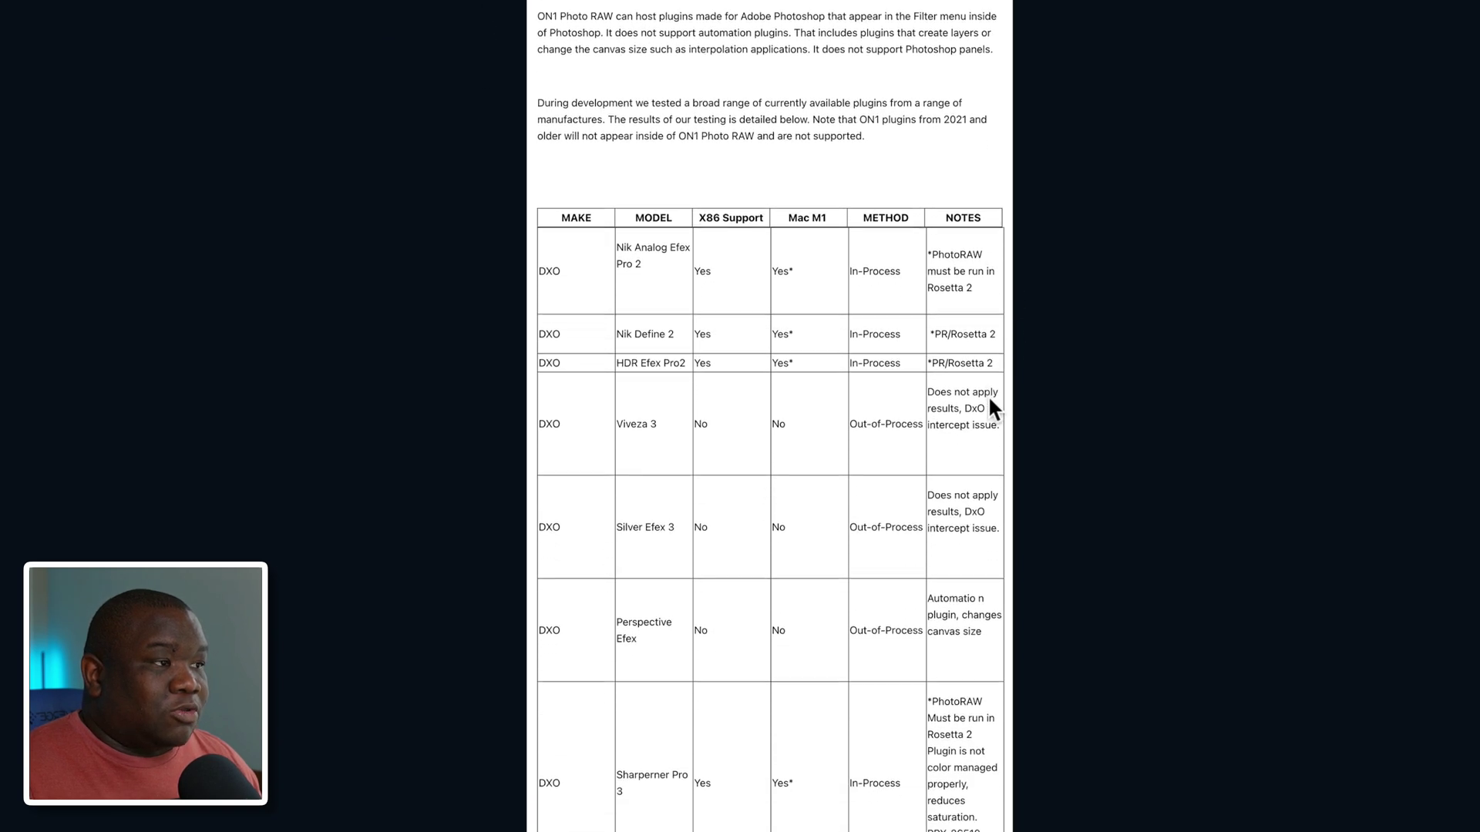
scroll(990, 400, down, 3)
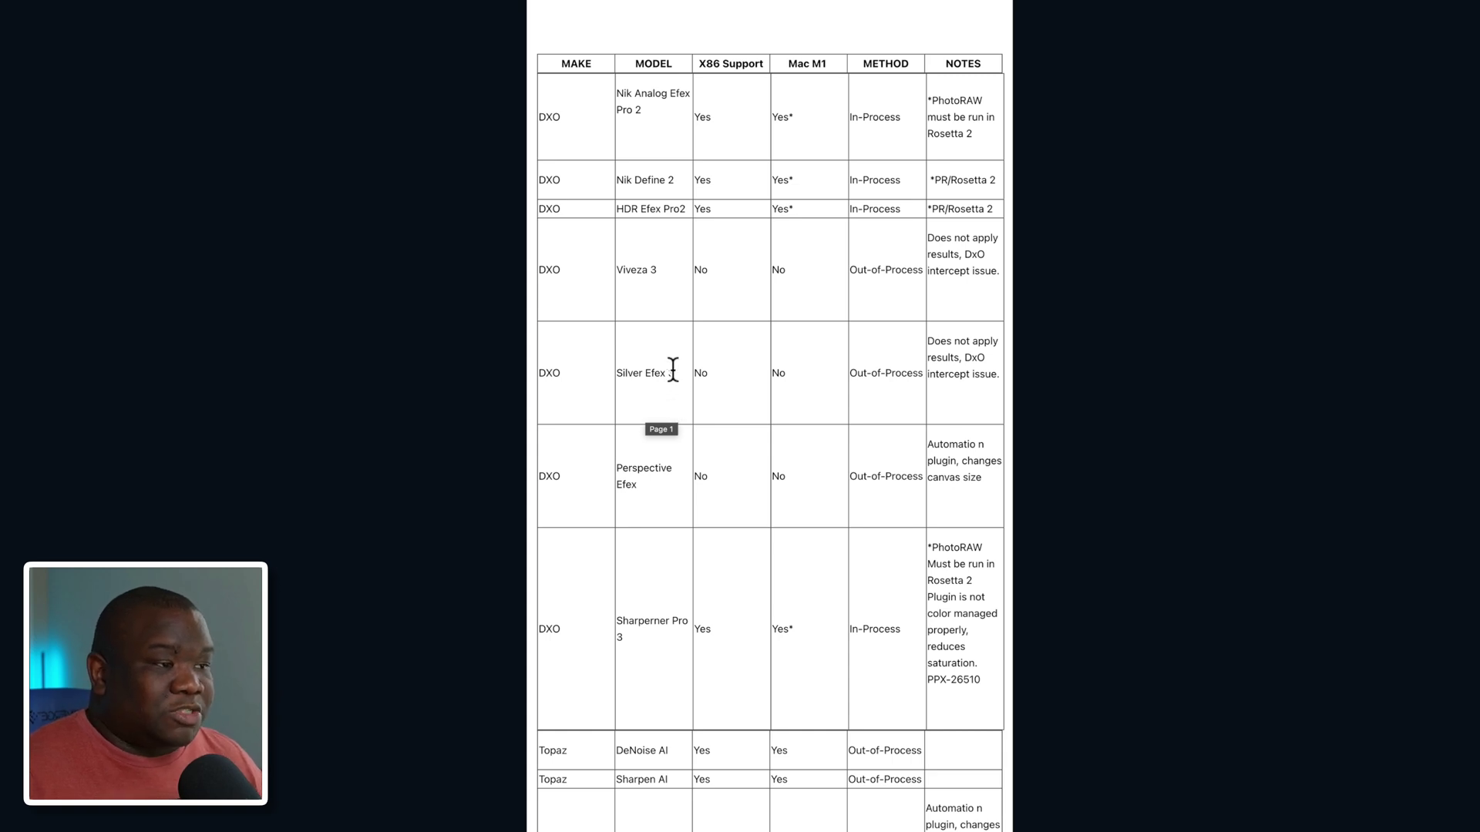
click(628, 373)
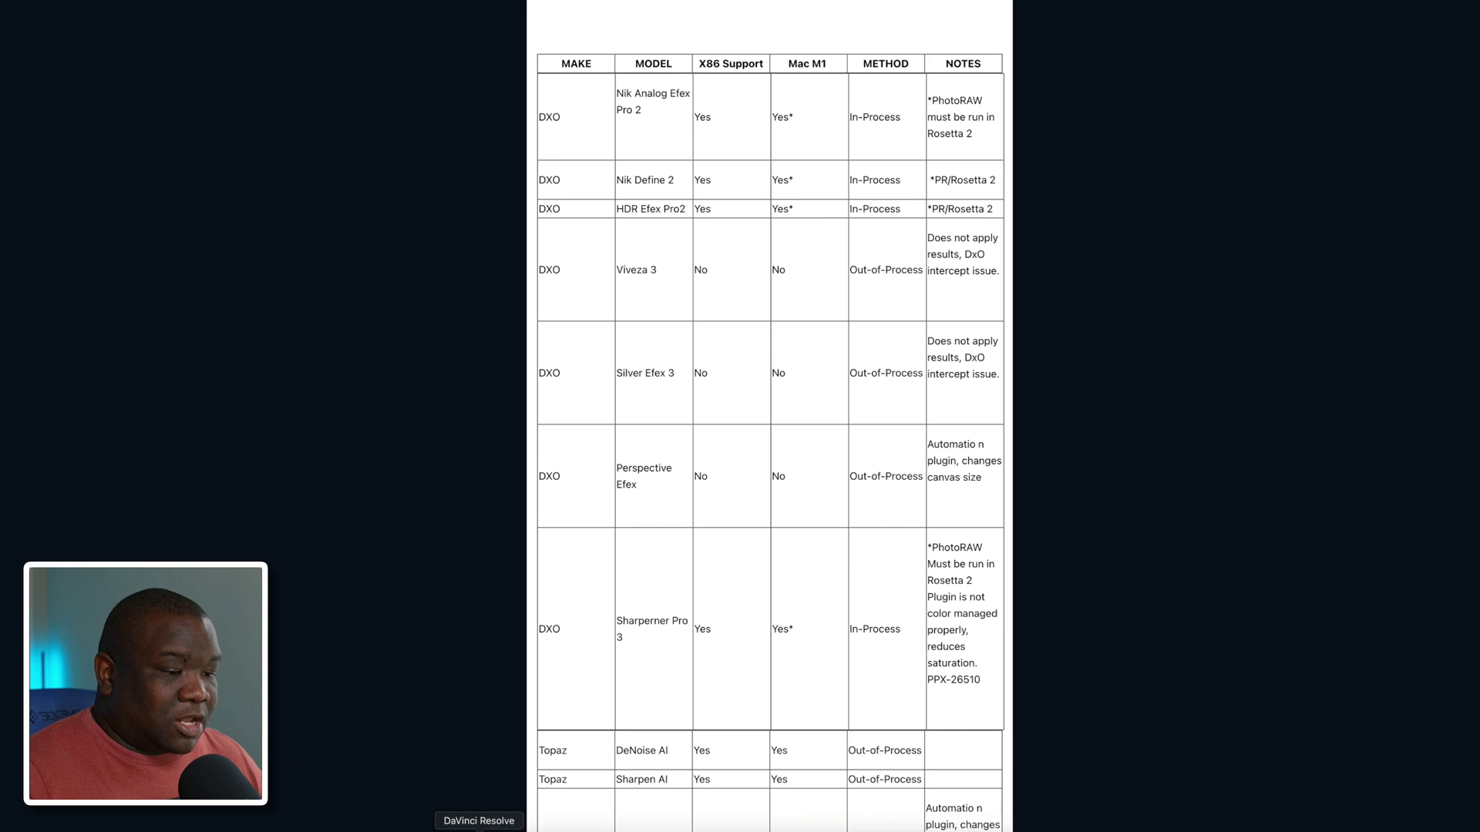
- Switch to Finder and bring up the ON1 Photo RAW 2025 application's file info to check its Rosetta option
click(327, 826)
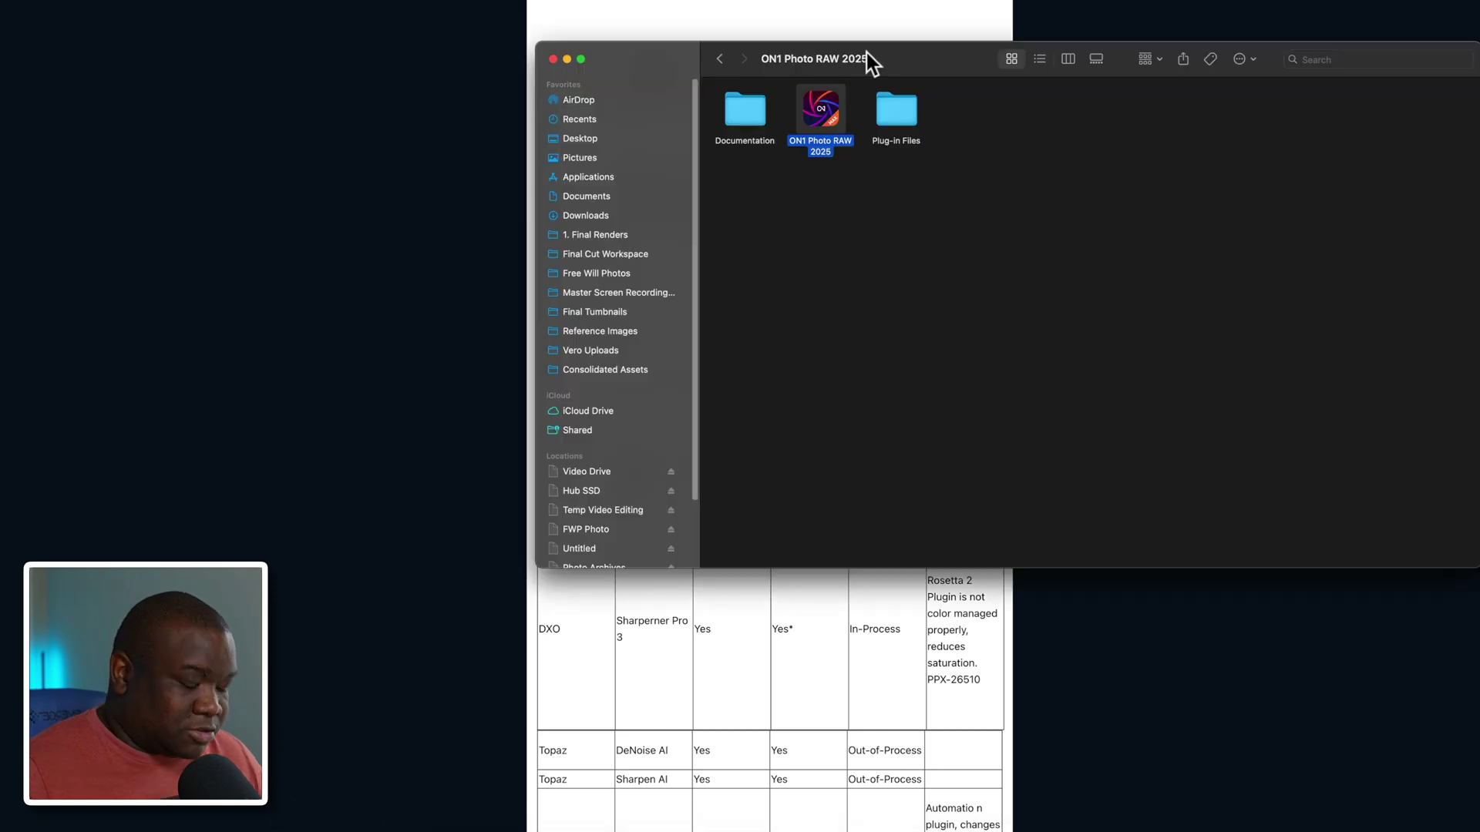
key(super+i)
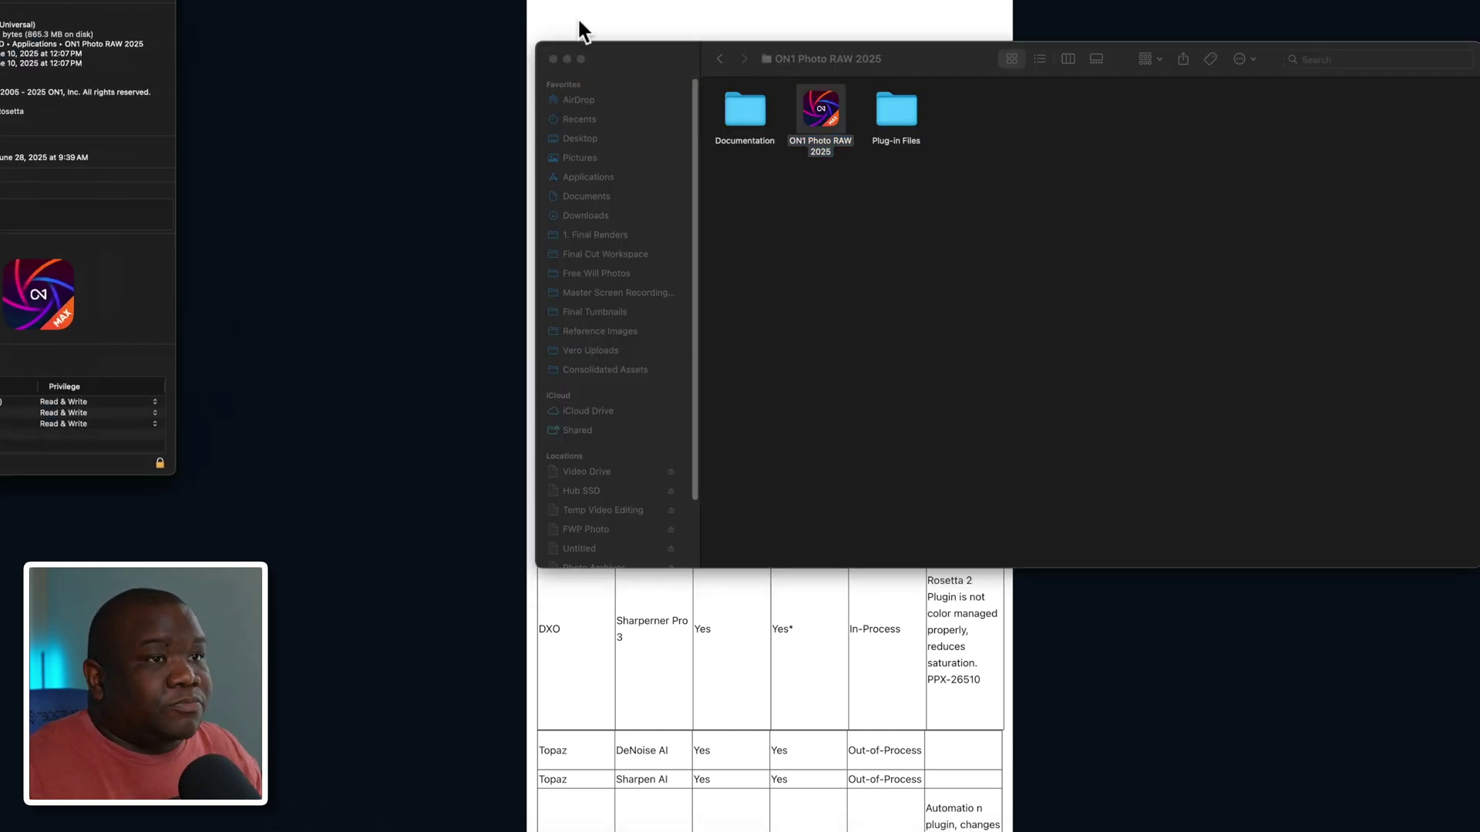
drag(47, 0, 523, 31)
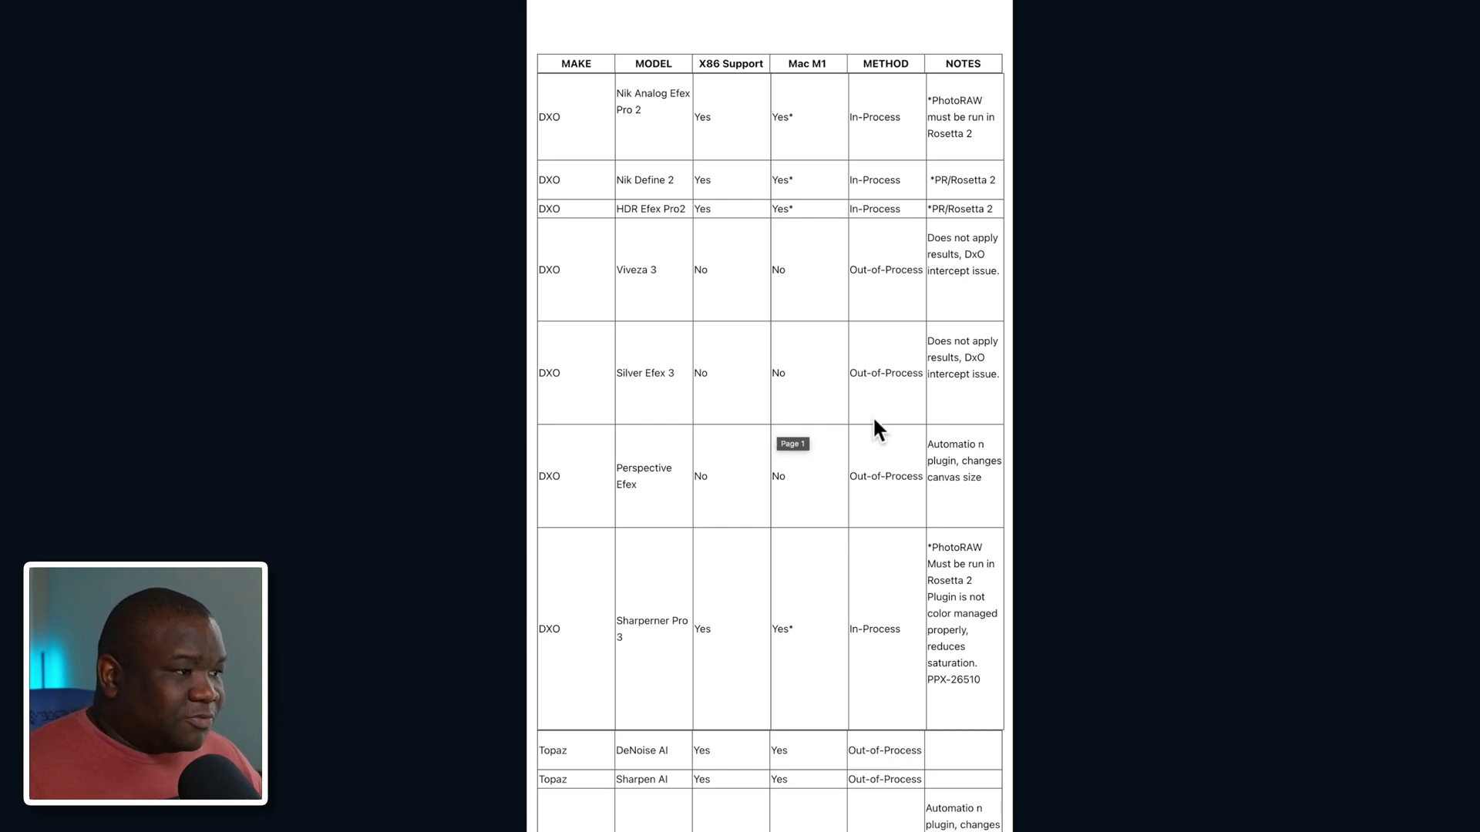
- Examine the support article's compatibility table for the DxO, Topaz, Exposure, Skylum and Corel plugins
scroll(929, 397, down, 3)
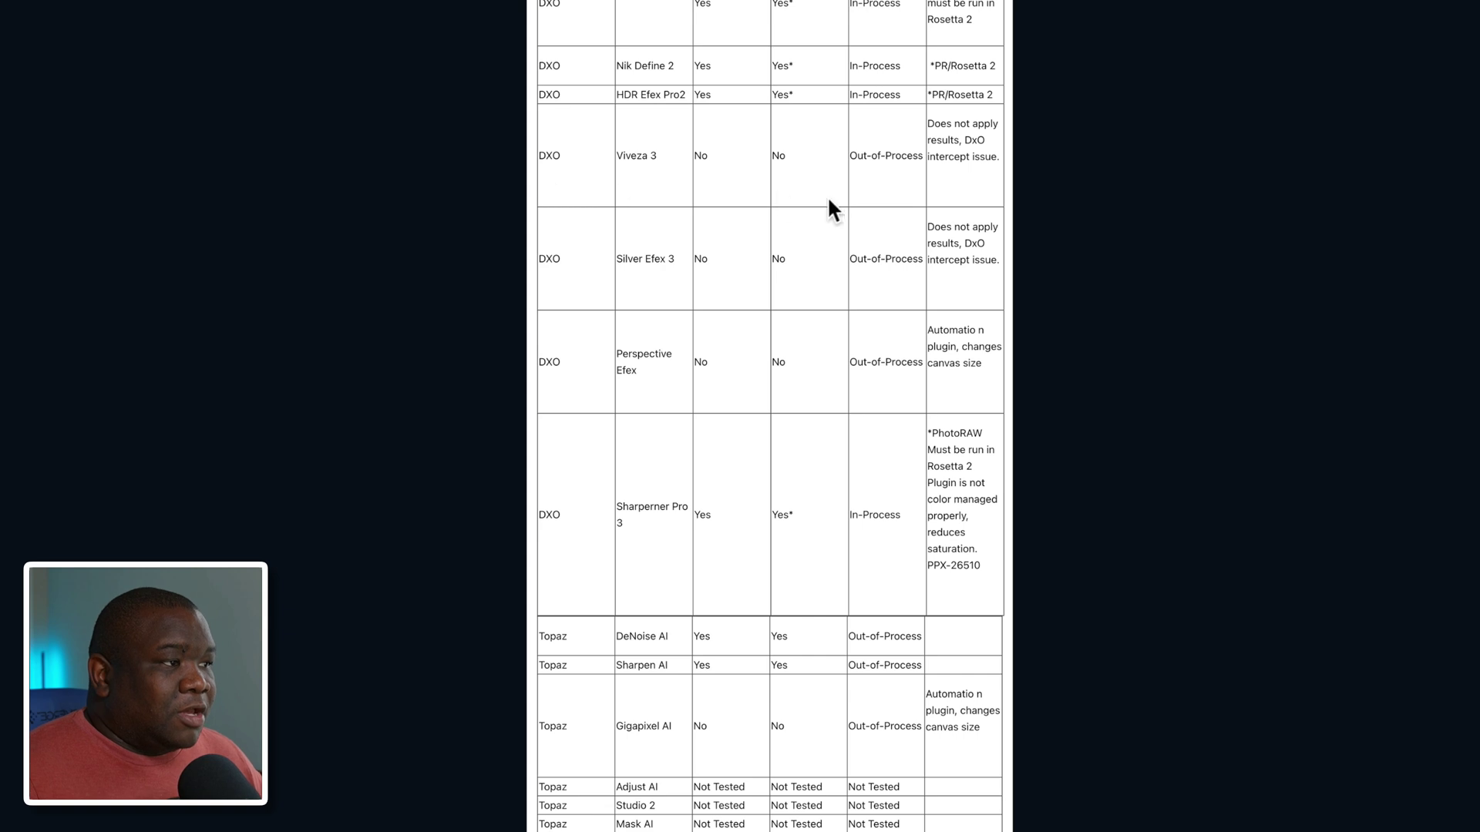
scroll(612, 167, up, 4)
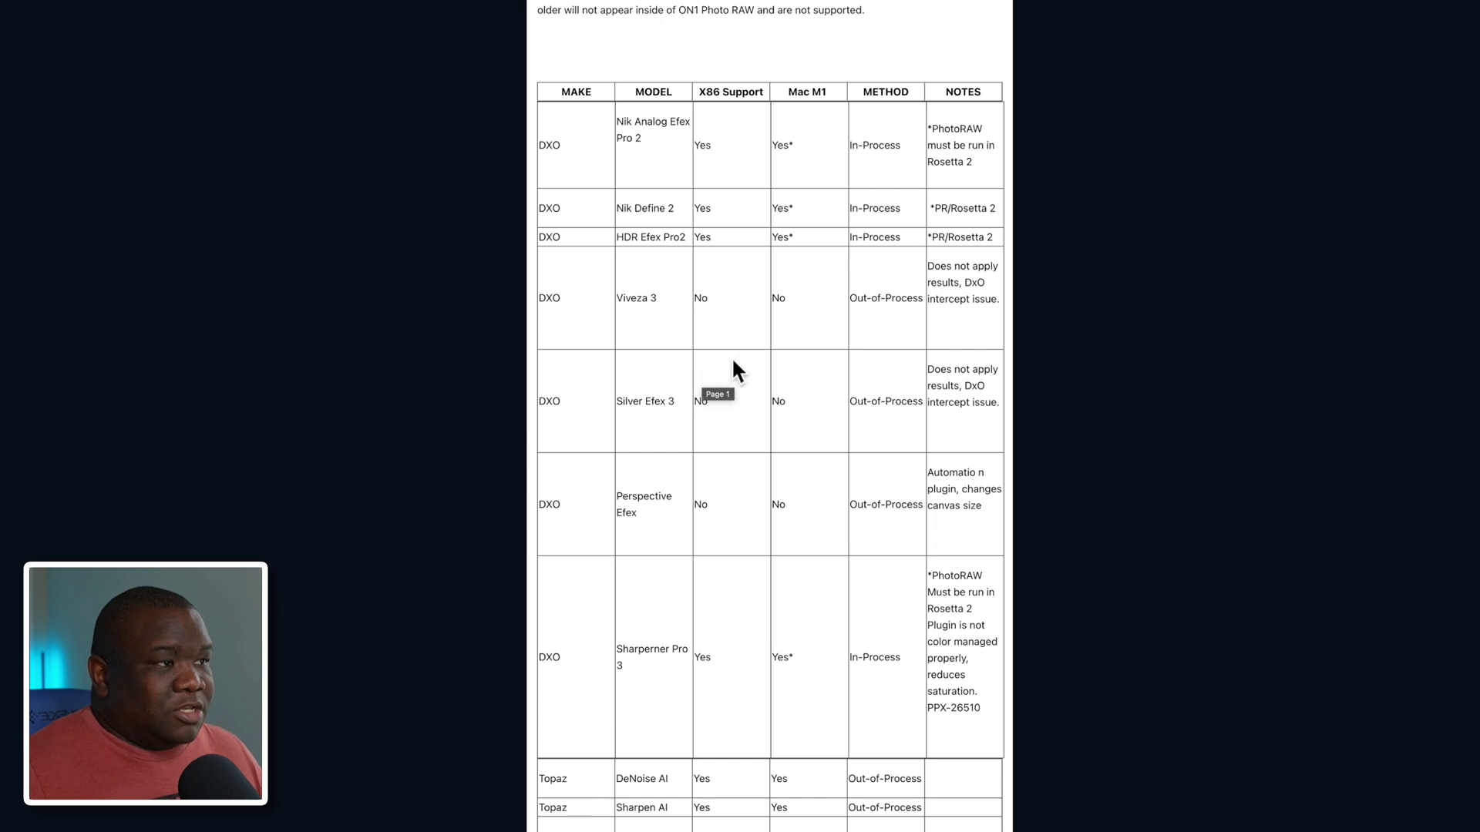
scroll(788, 168, down, 2)
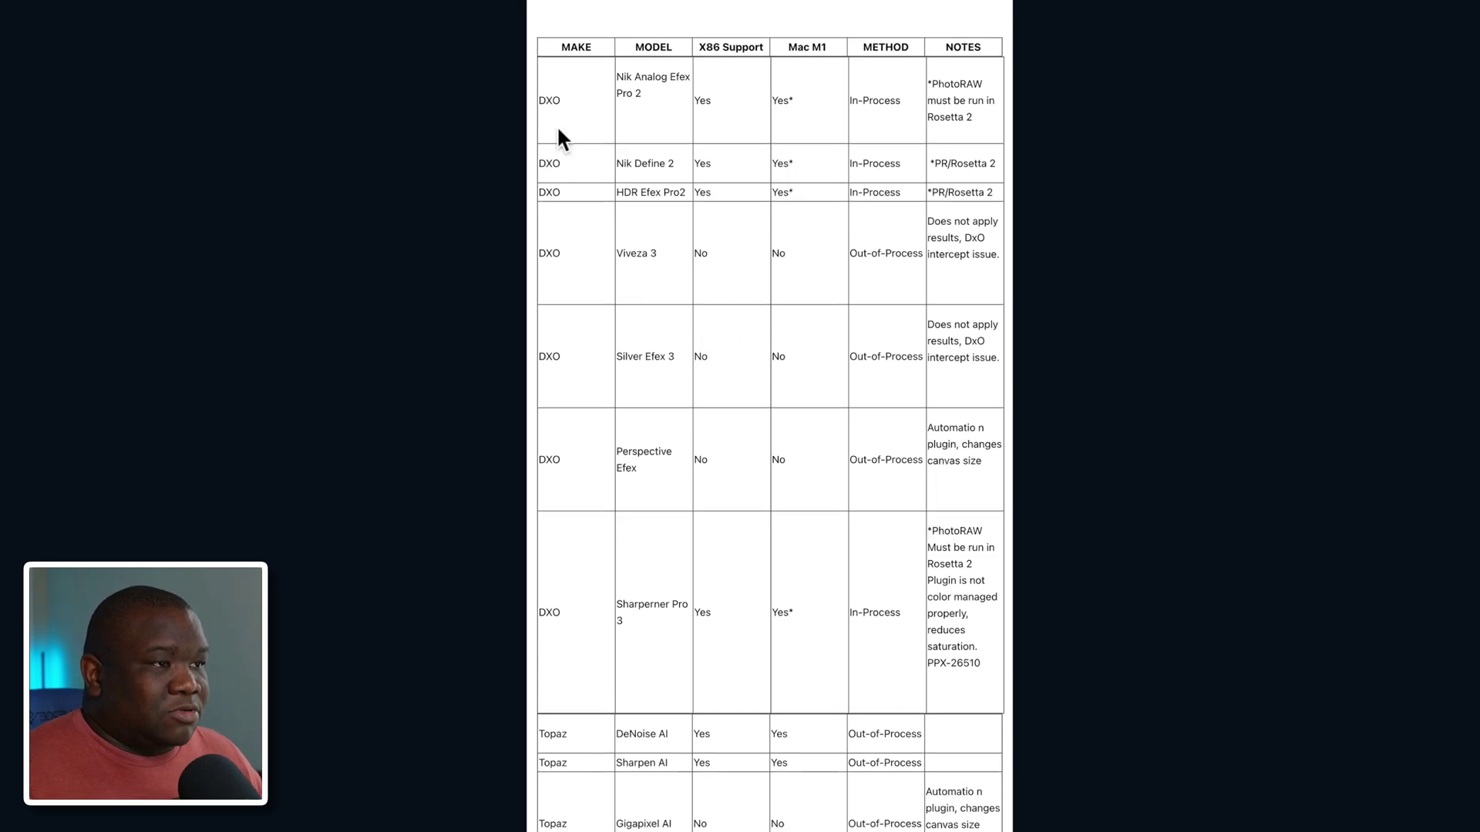
scroll(582, 608, down, 7)
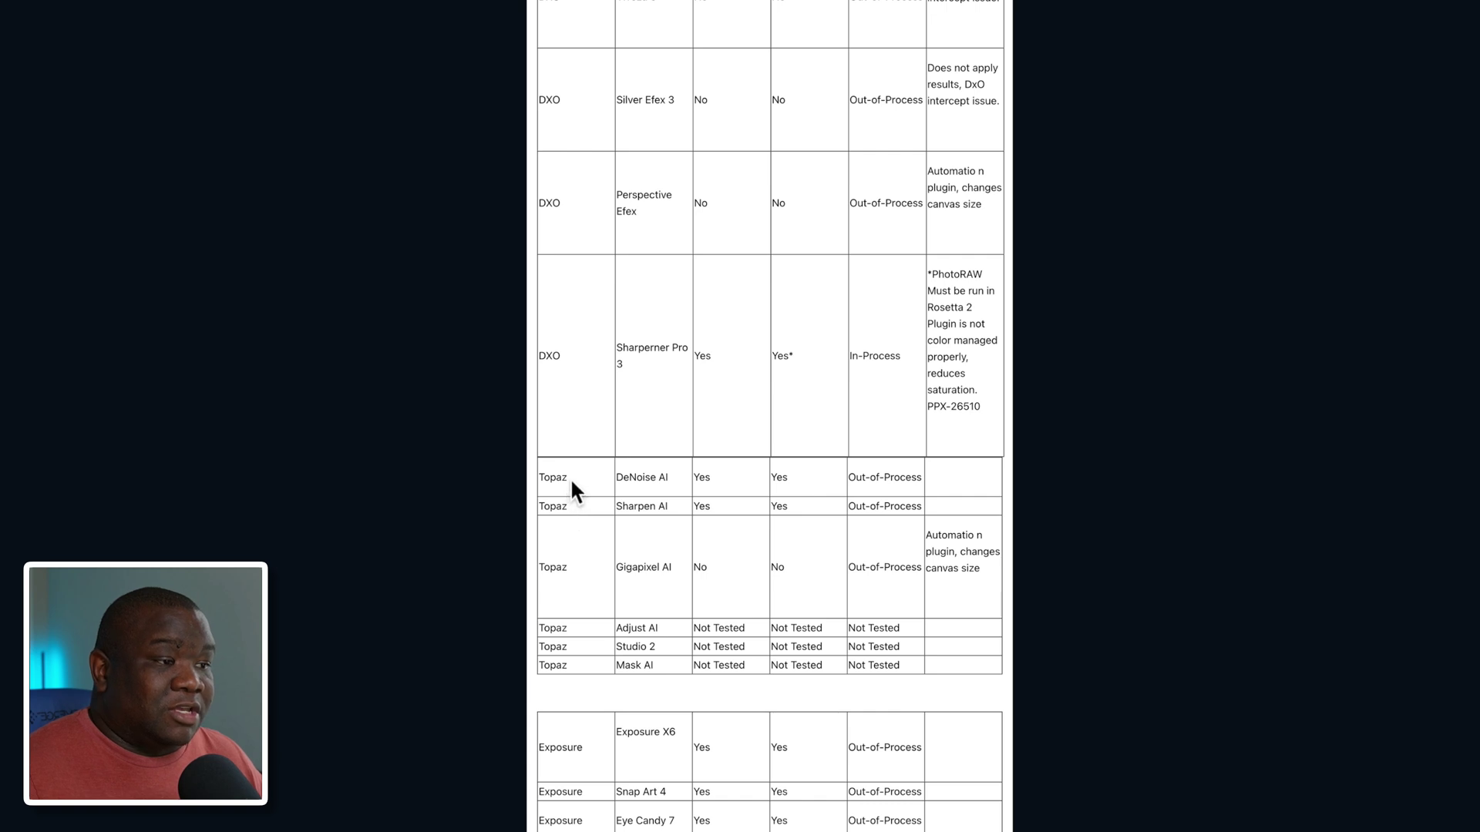
scroll(598, 563, down, 1)
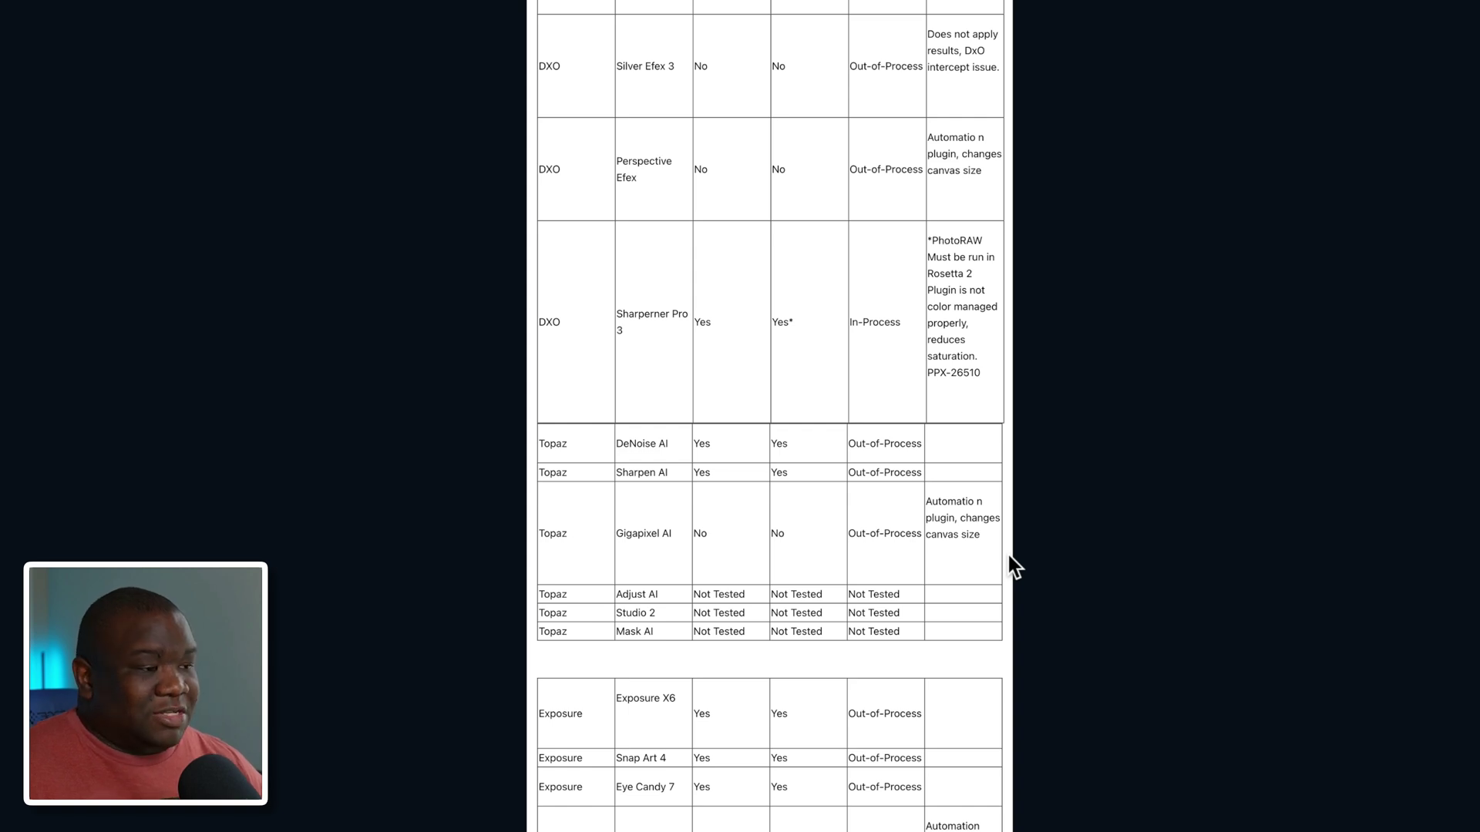
scroll(923, 584, down, 5)
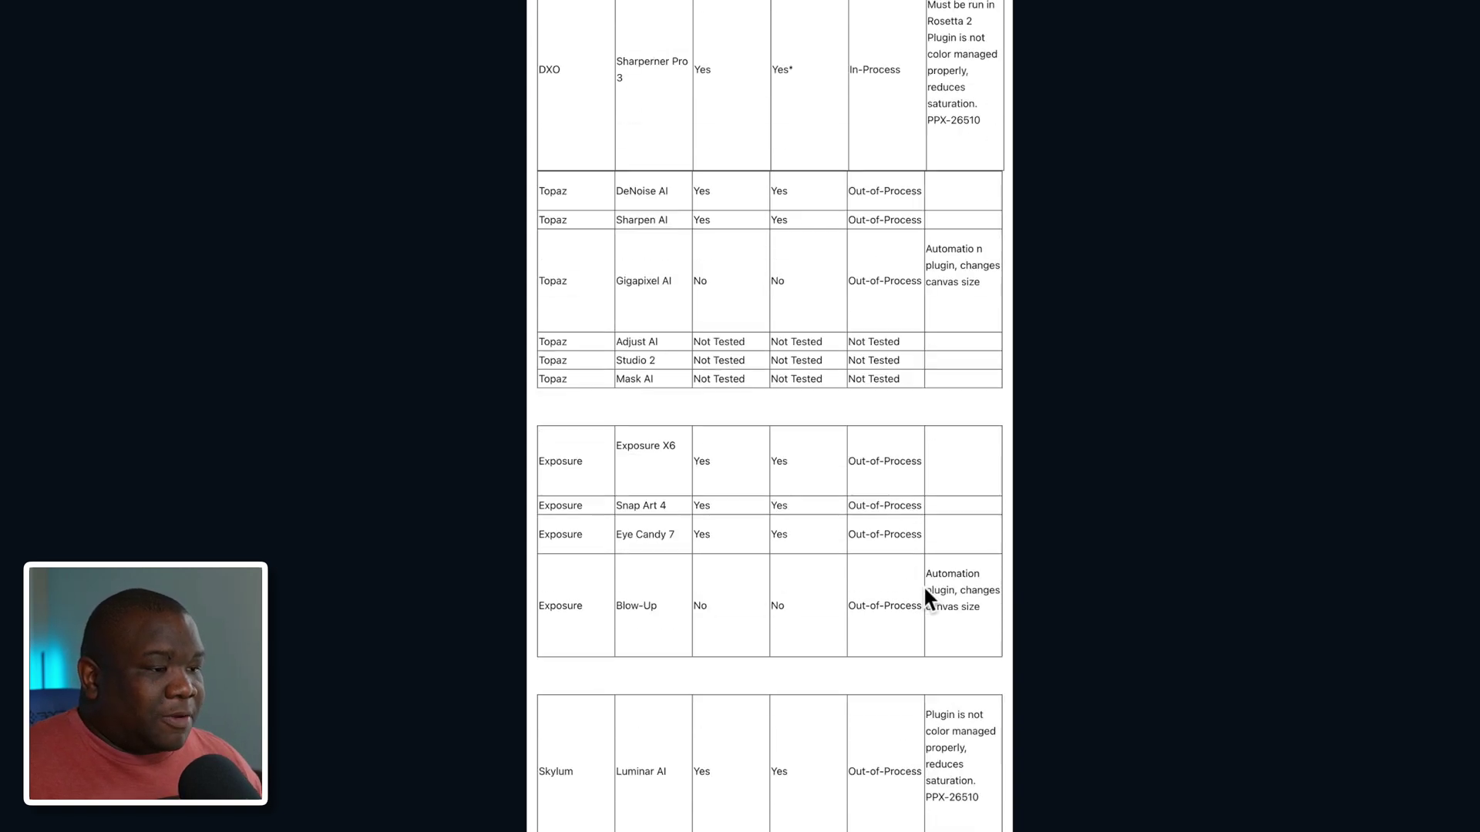
scroll(807, 475, down, 2)
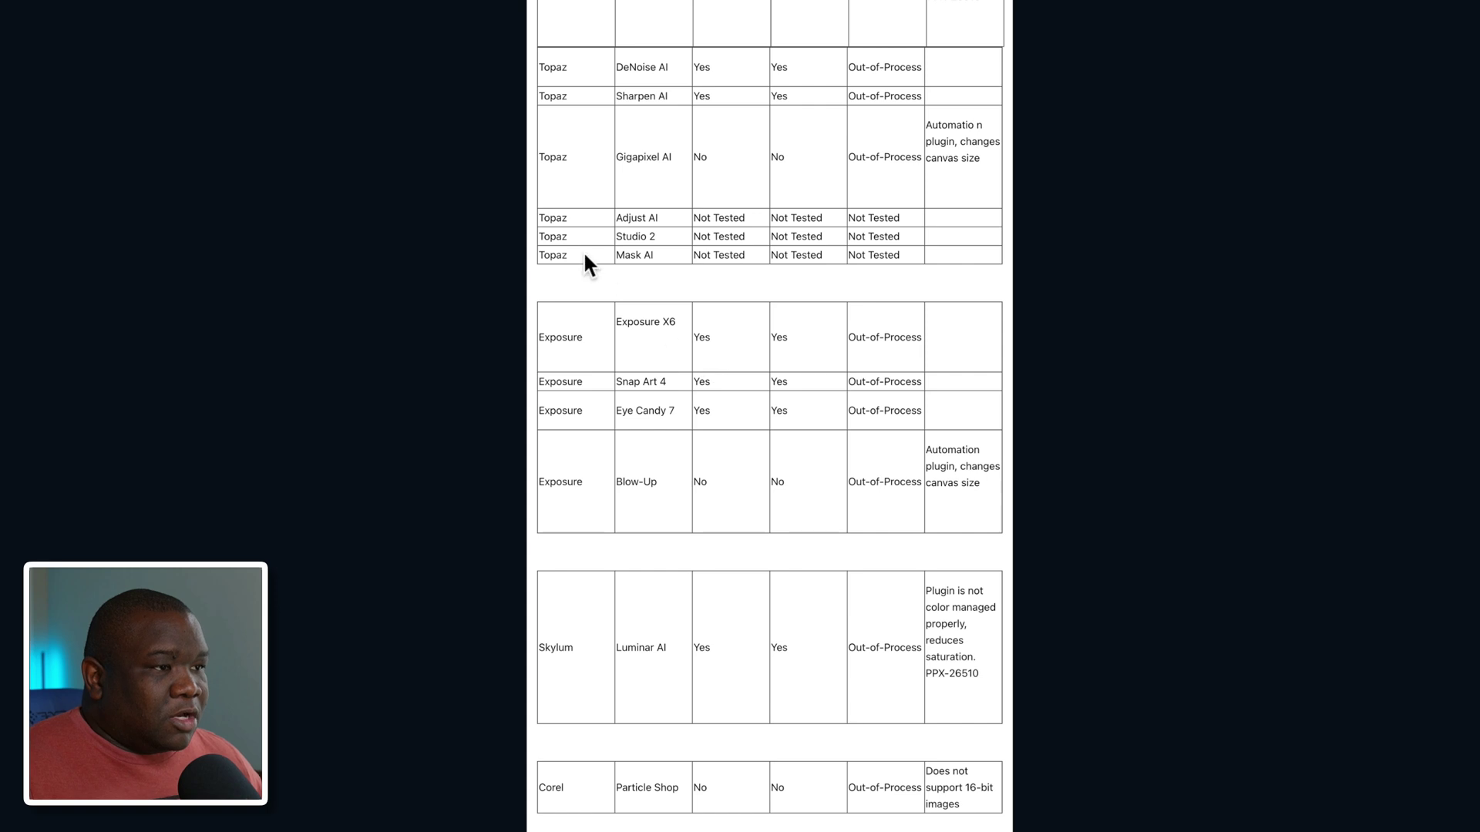
scroll(642, 539, down, 1)
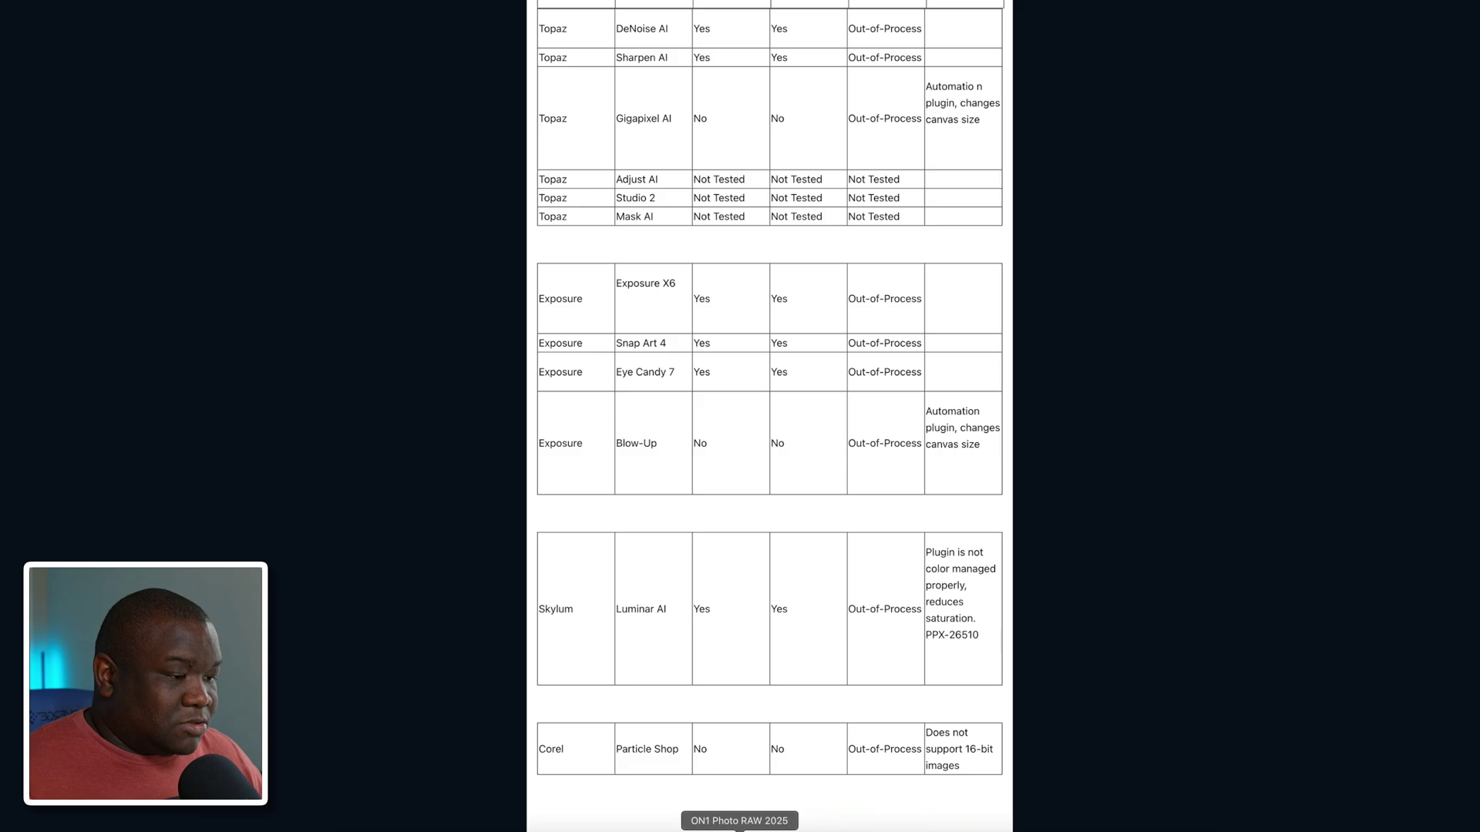
- Switch back to ON1 Photo RAW 2025 and toggle the DSC05525.ARW copy 1 layer off and on to compare the Luminar Neo edit
click(739, 829)
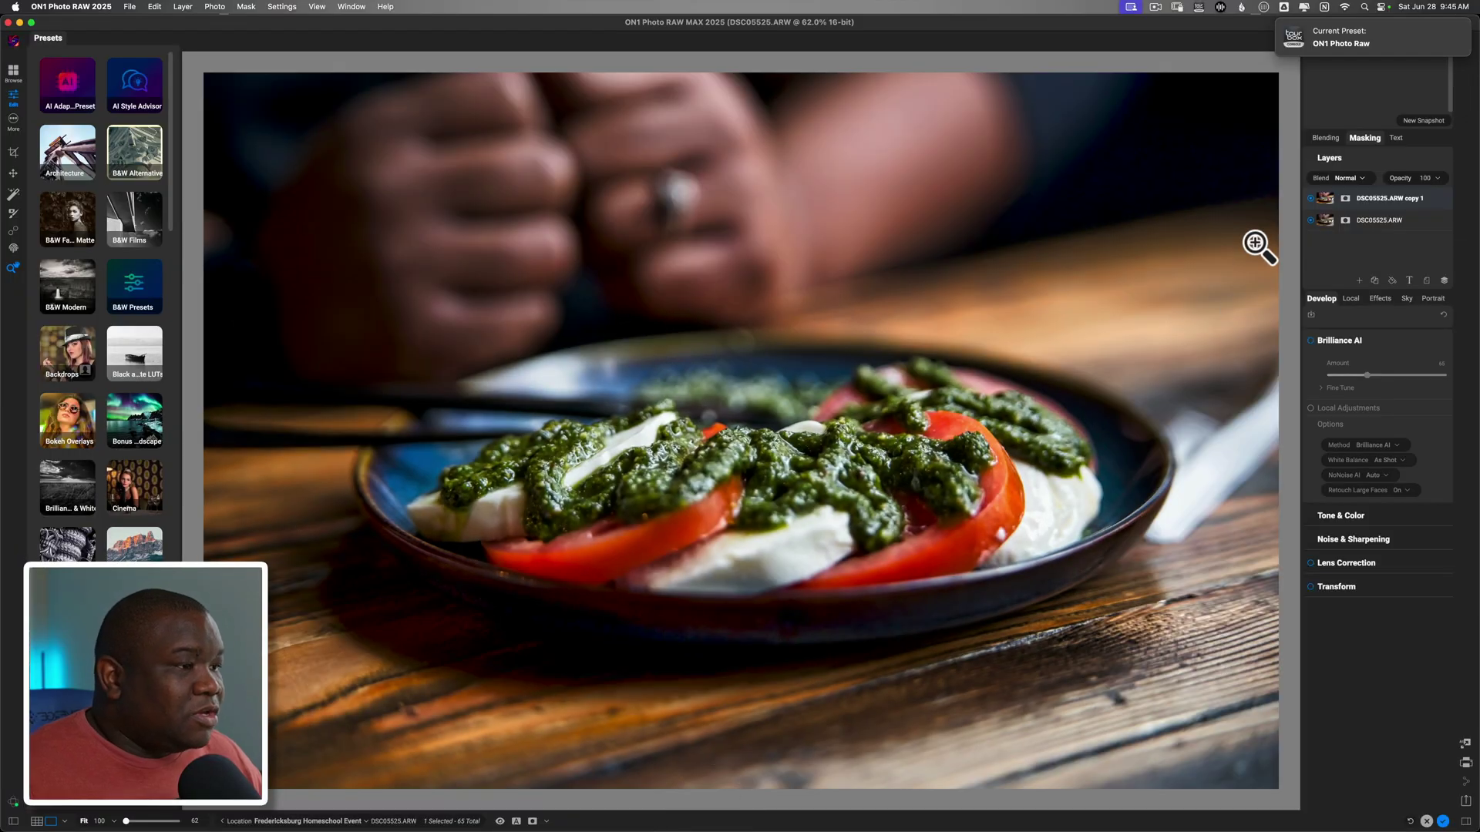
click(1311, 202)
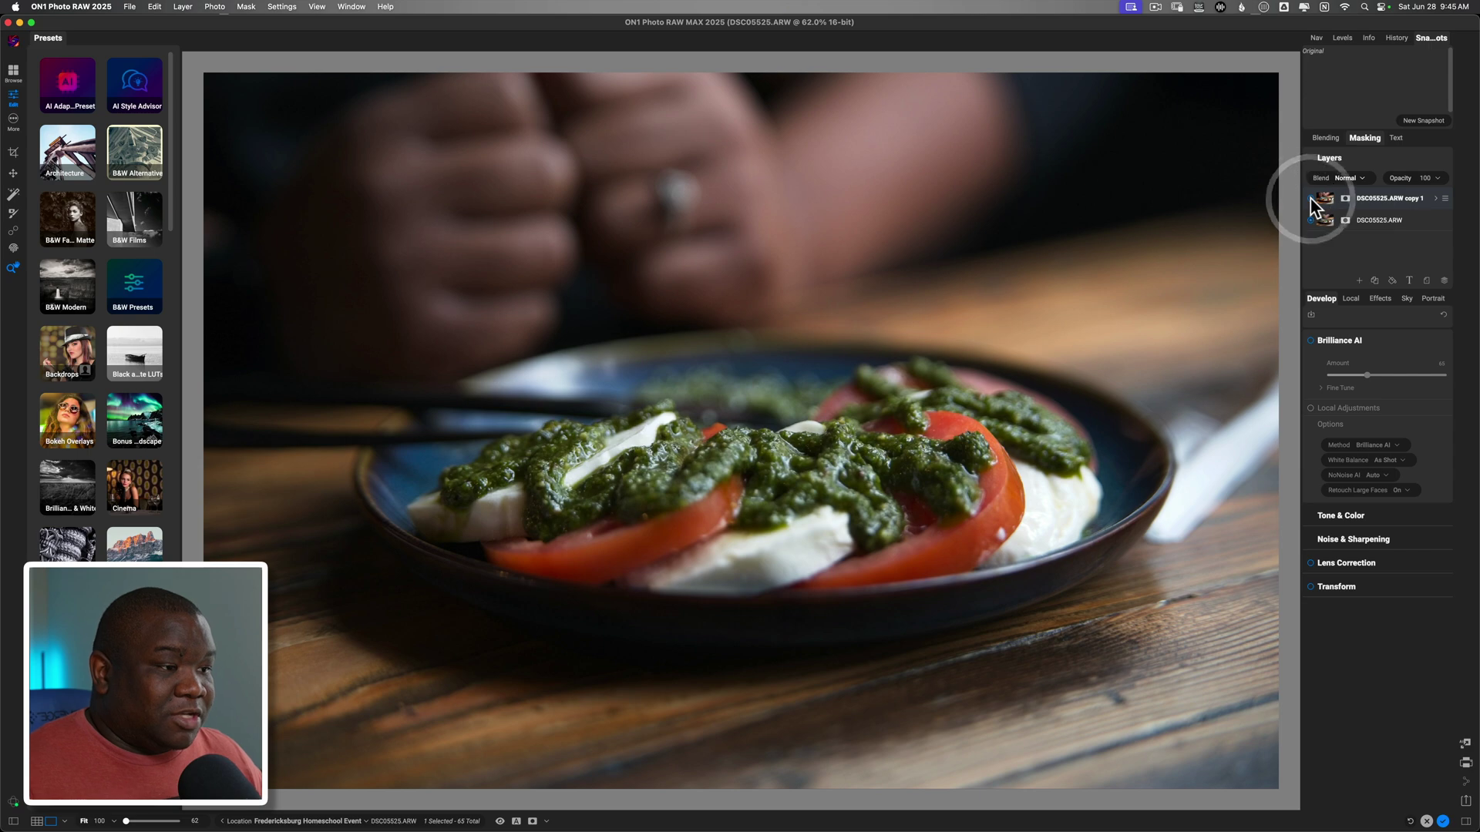
click(1311, 202)
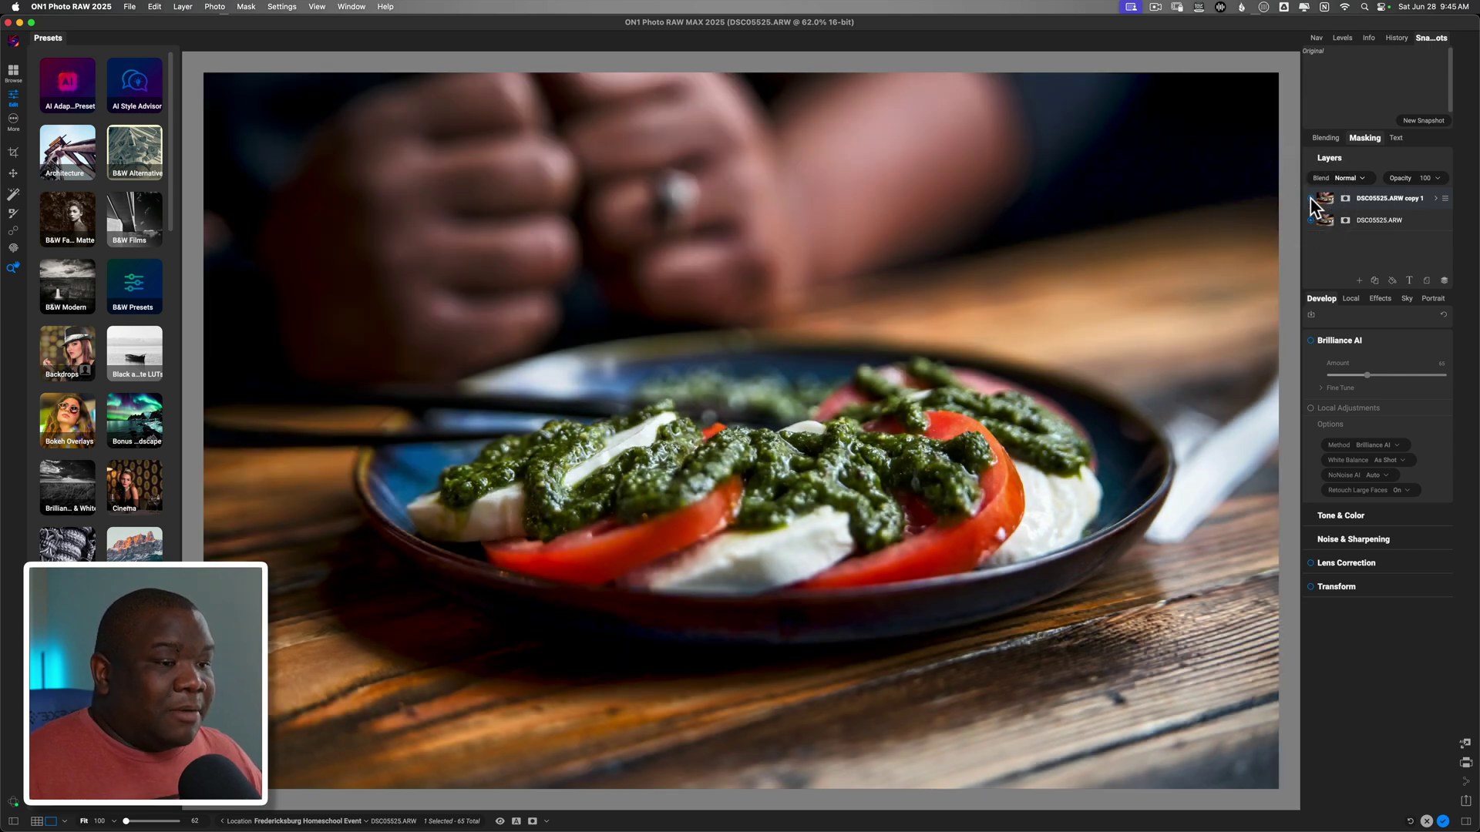
- Toggle the visibility of the top layer, DSC05525.ARW copy 1, twice more to compare the plate photo before and after the edit
click(1312, 202)
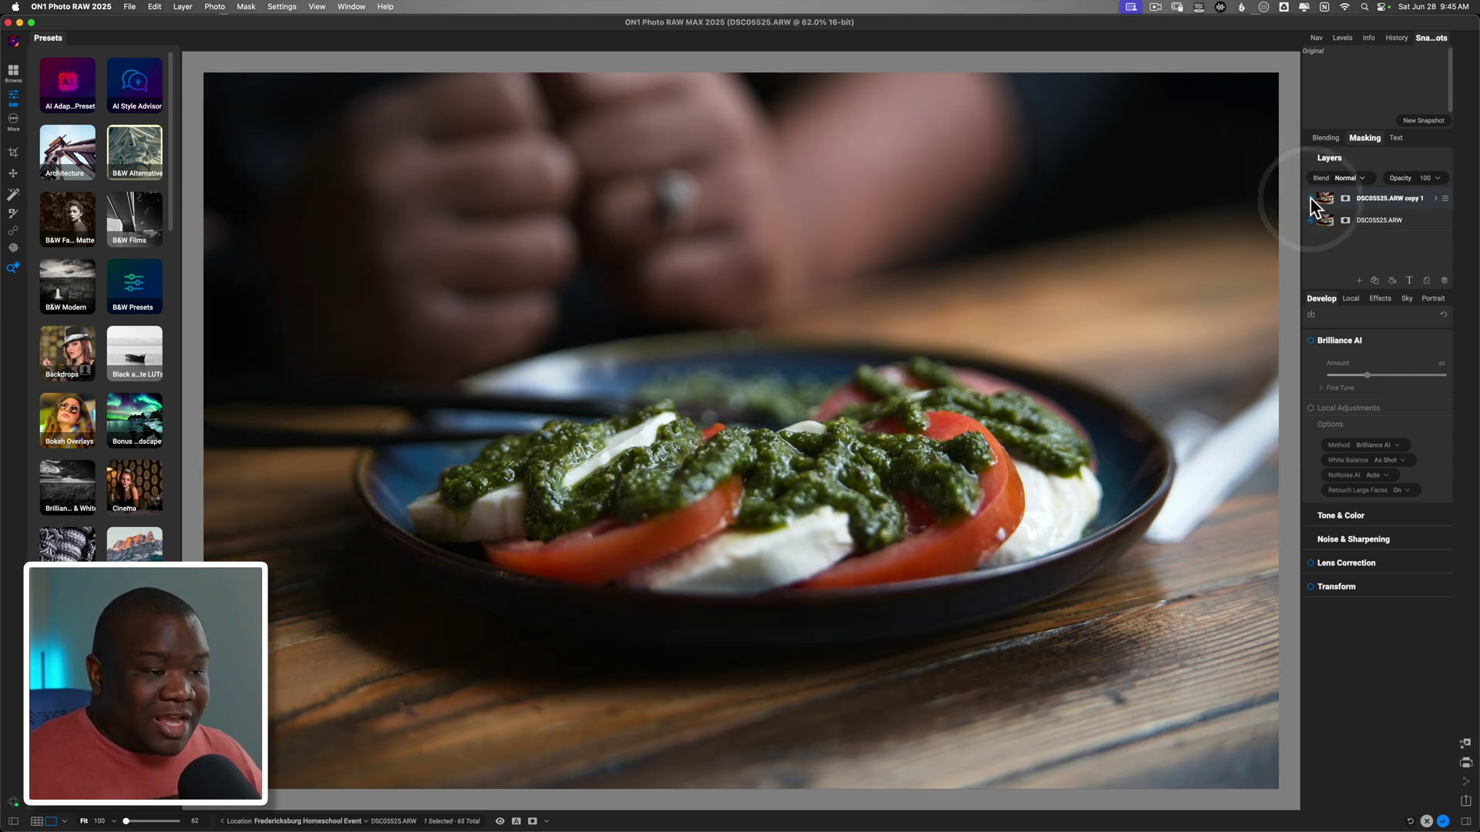
click(1311, 202)
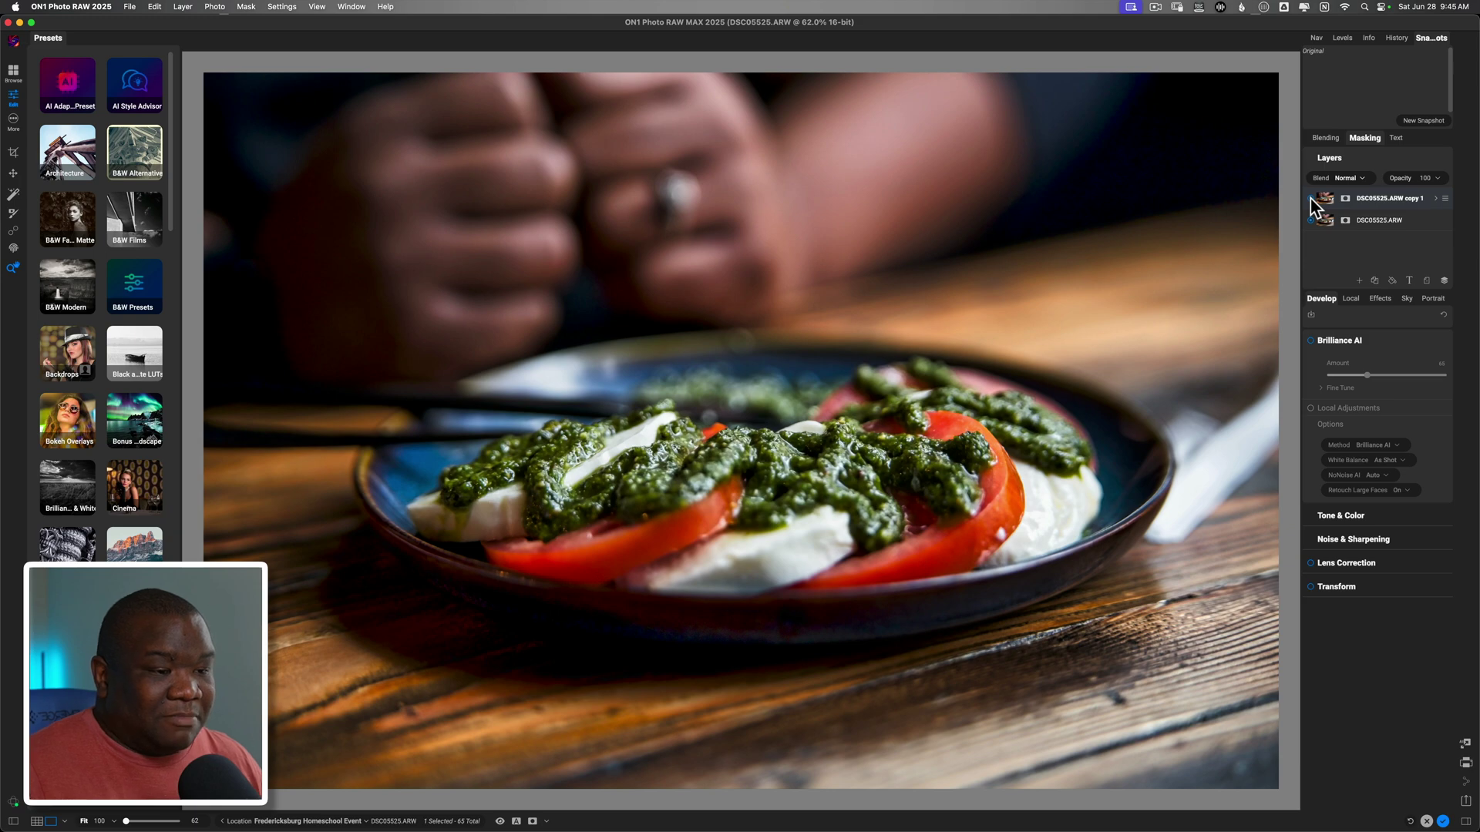
click(1311, 202)
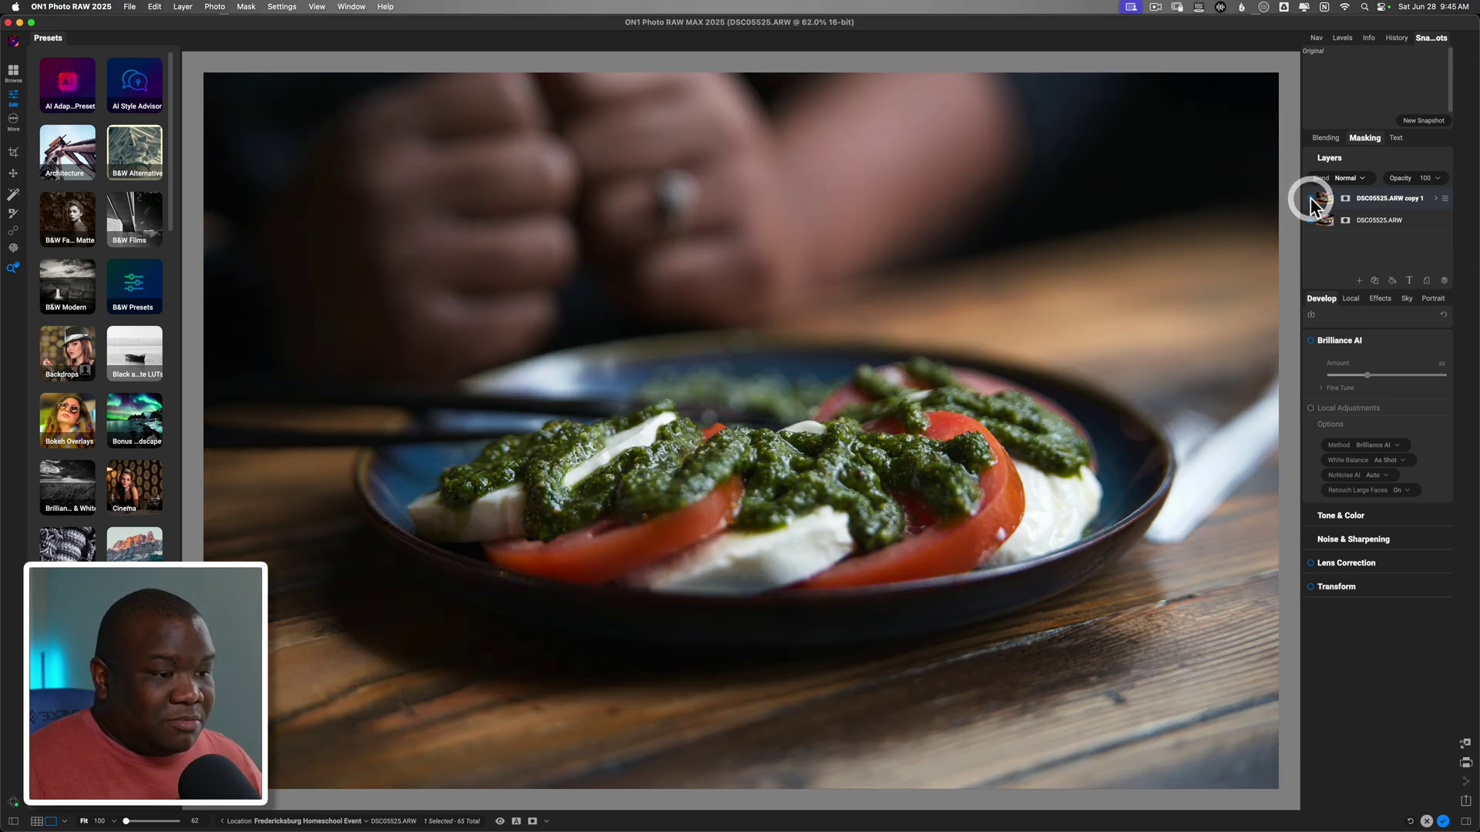
click(1312, 202)
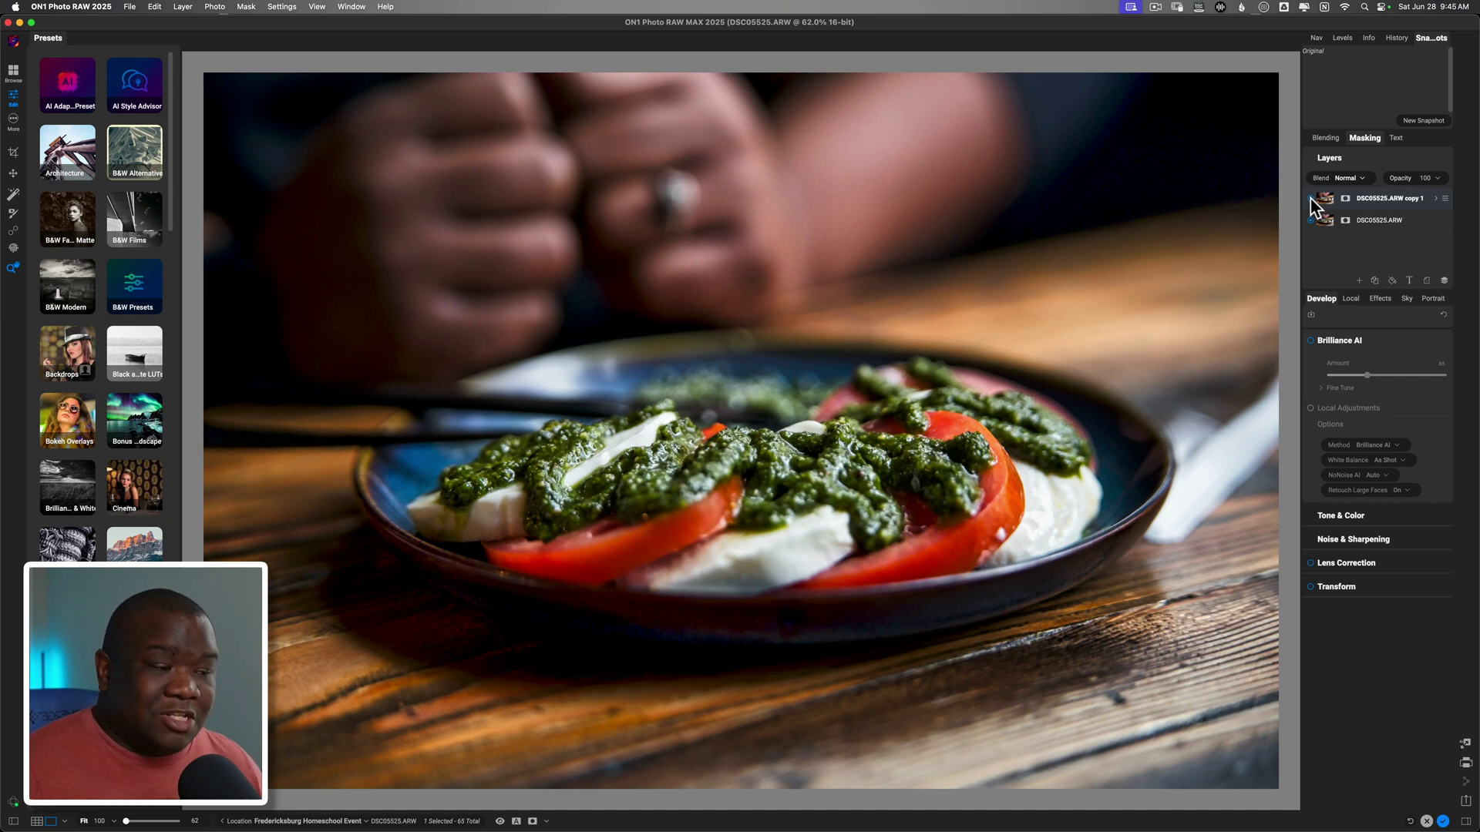
- Switch to Chrome and examine the support article's Installing Plug-ins instructions for setups with and without Adobe Photoshop
mouse_move(781, 831)
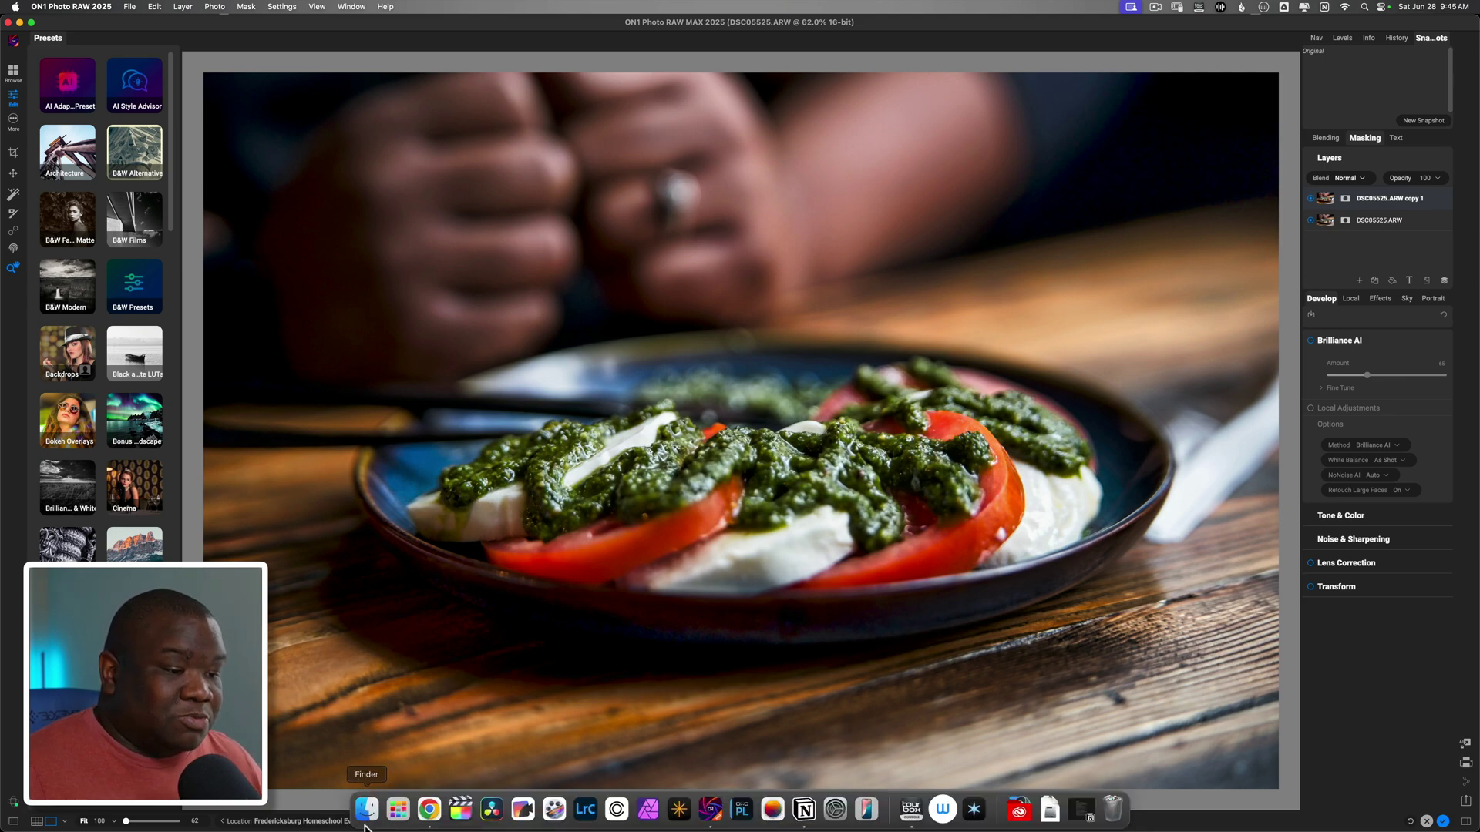
click(429, 809)
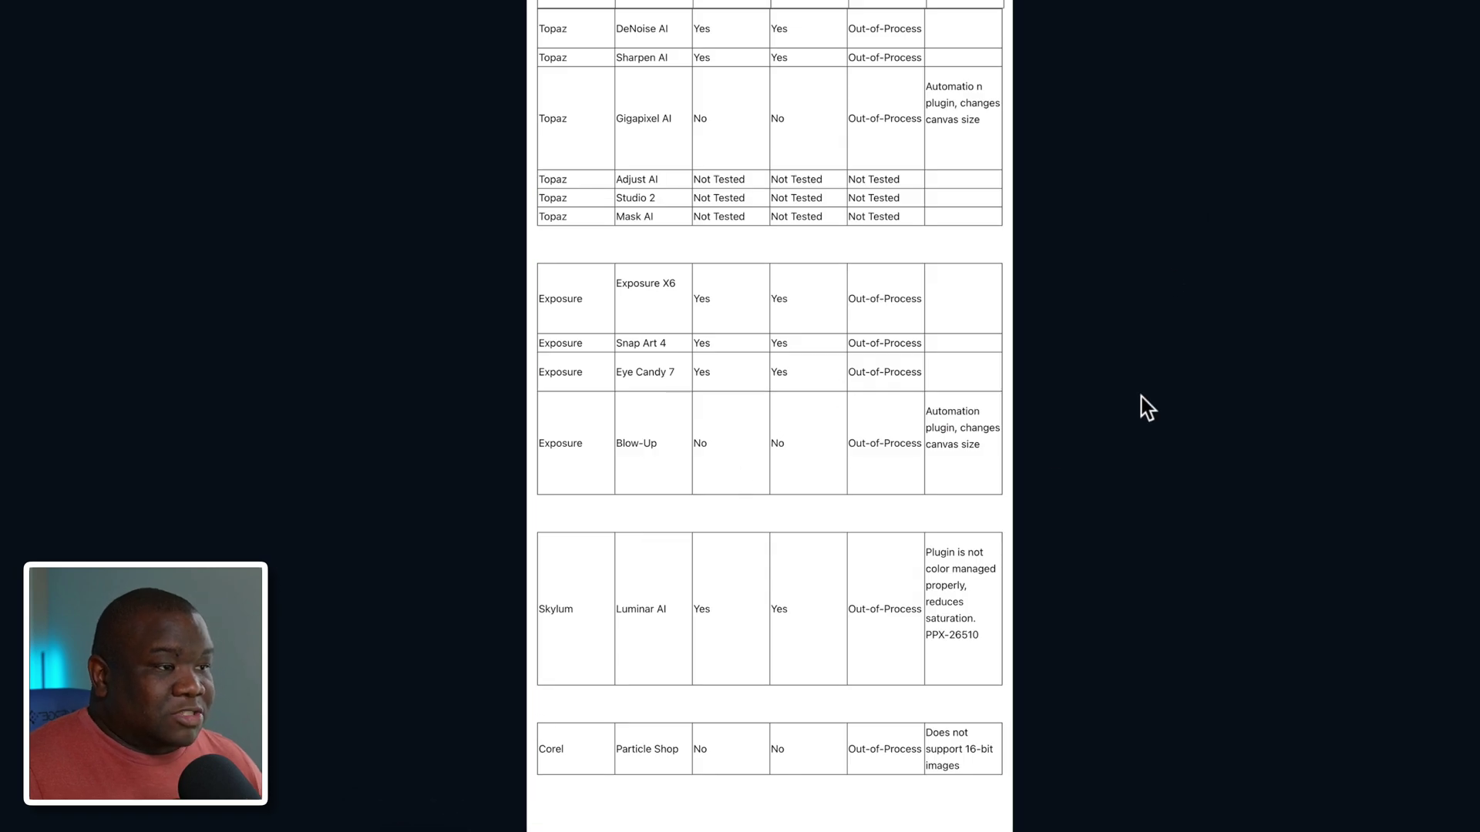
scroll(839, 521, down, 10)
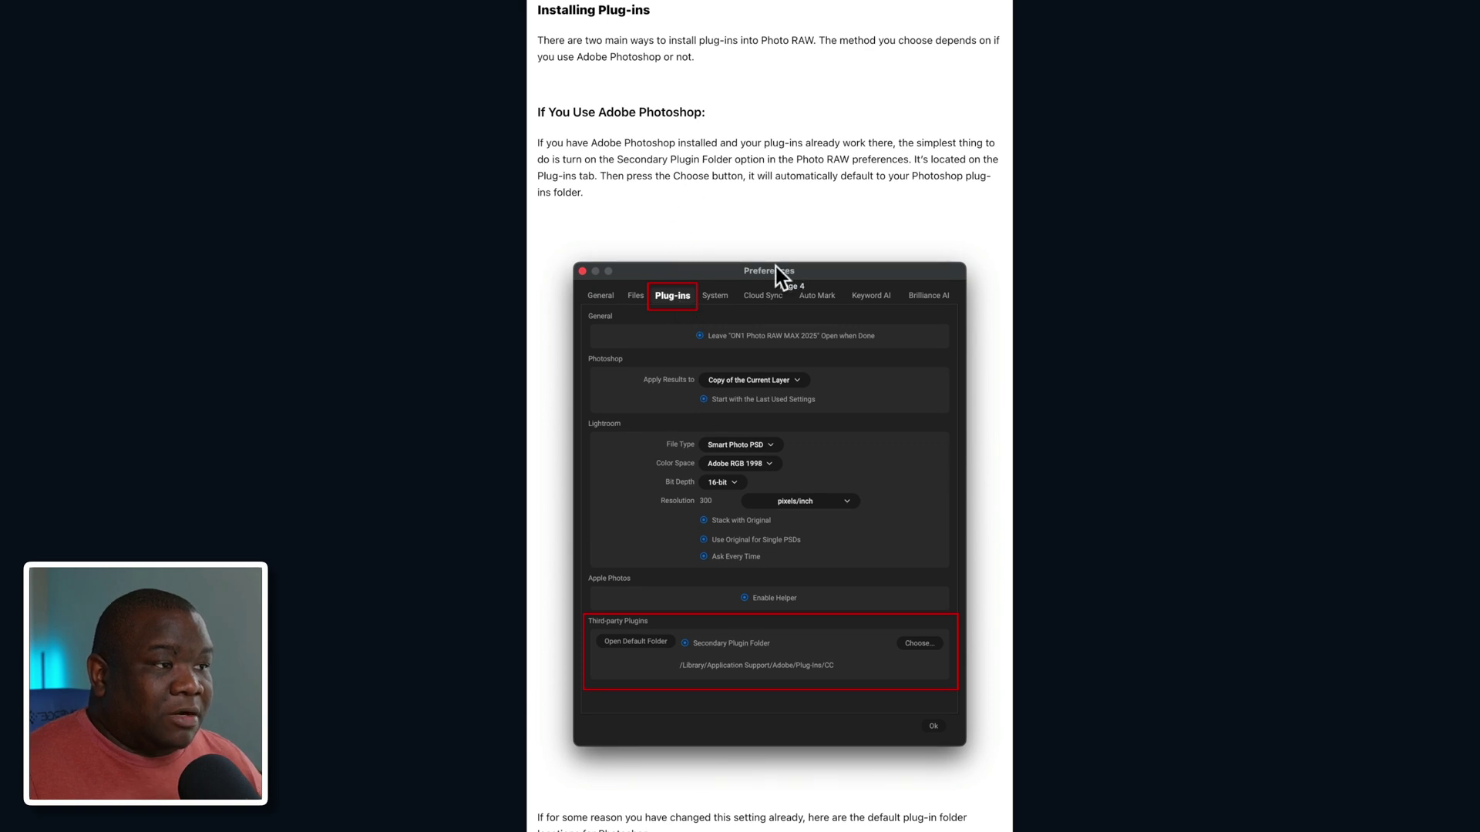
scroll(775, 267, down, 5)
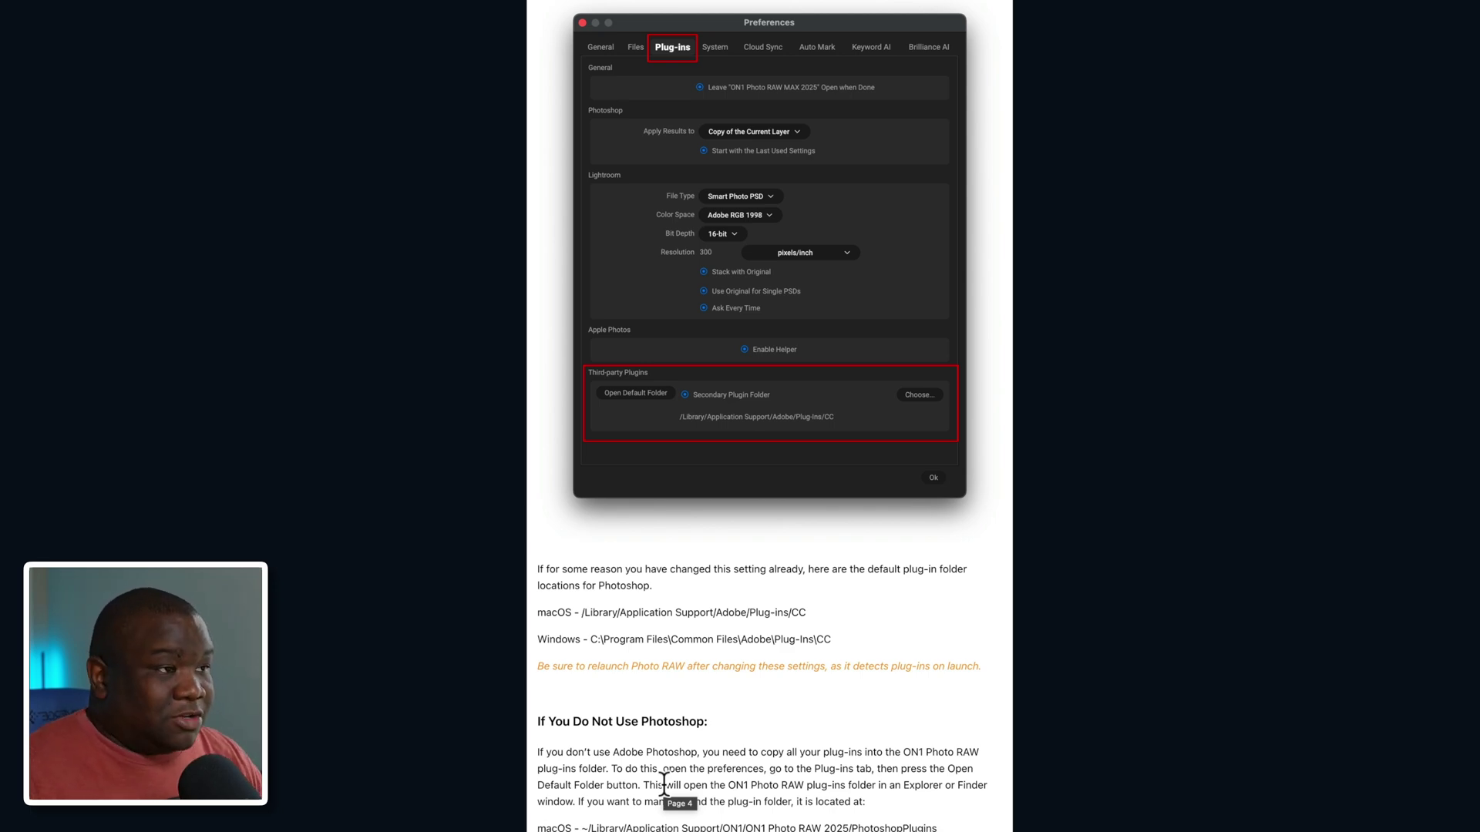
scroll(807, 682, down, 3)
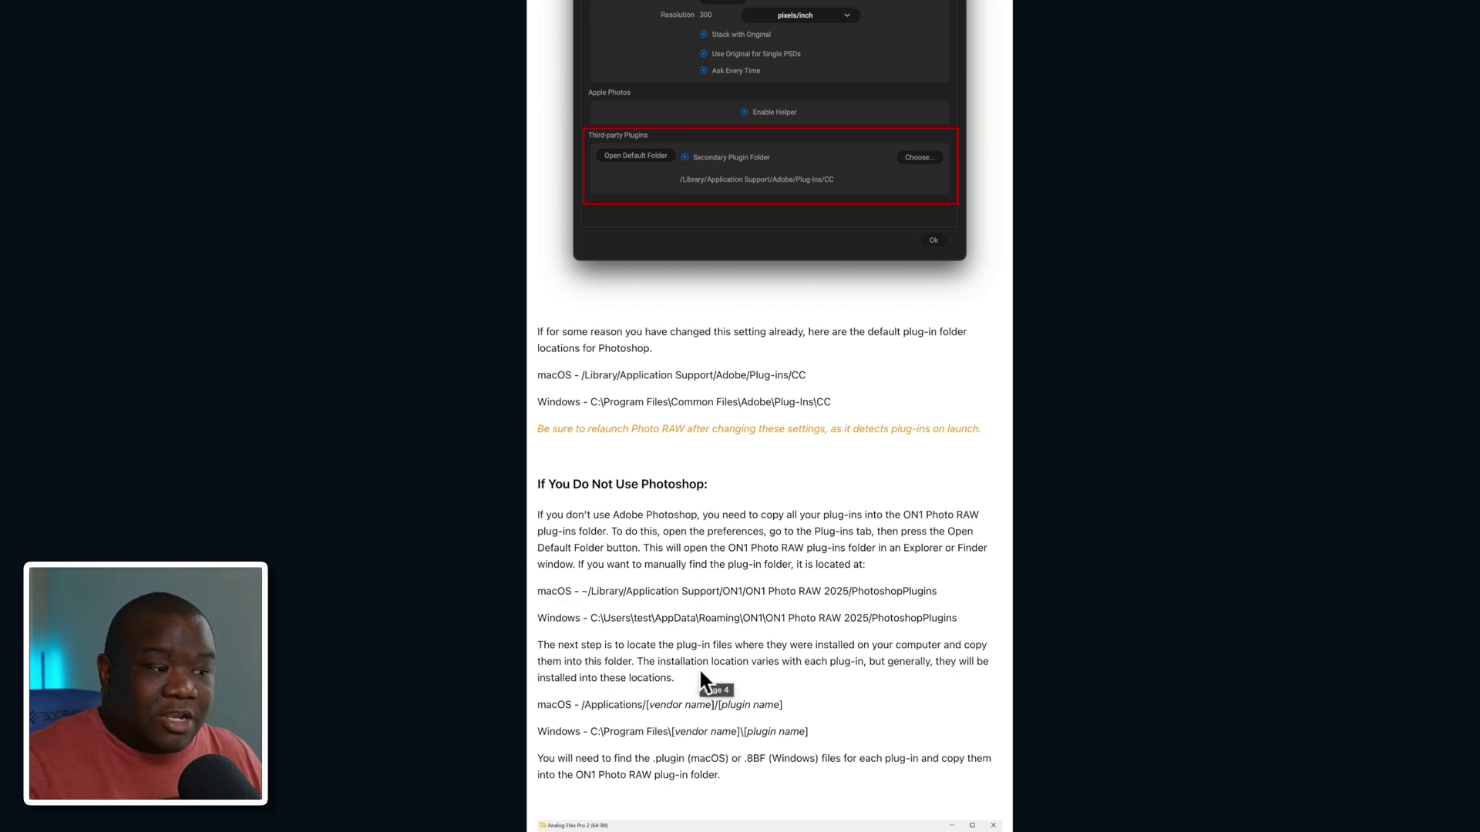
- Examine the article's plug-in file location examples, the custom host application note and the Nik Collection Setup example
scroll(700, 672, down, 4)
scroll(700, 672, down, 3)
scroll(699, 669, down, 6)
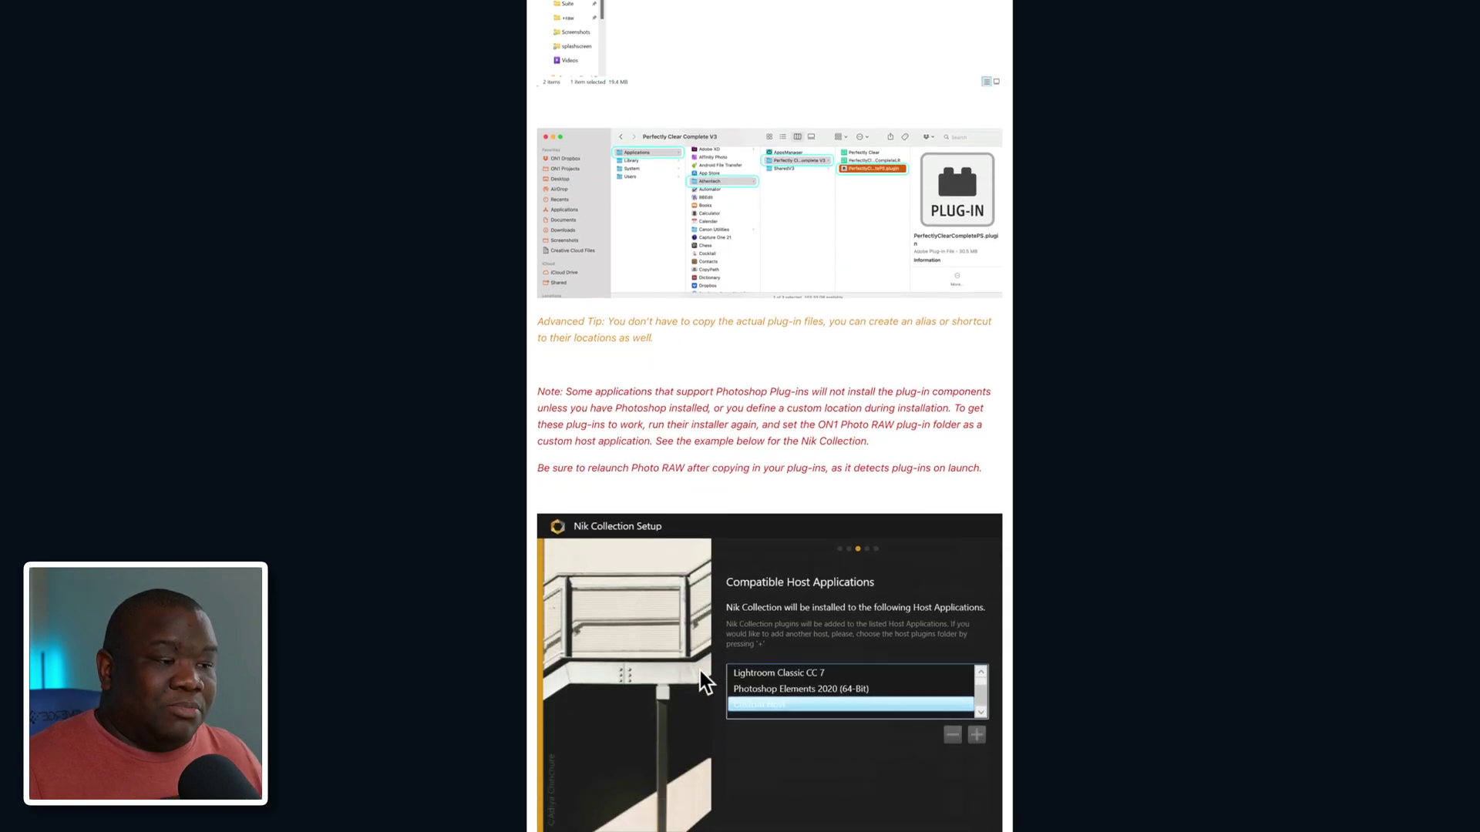
scroll(700, 673, down, 5)
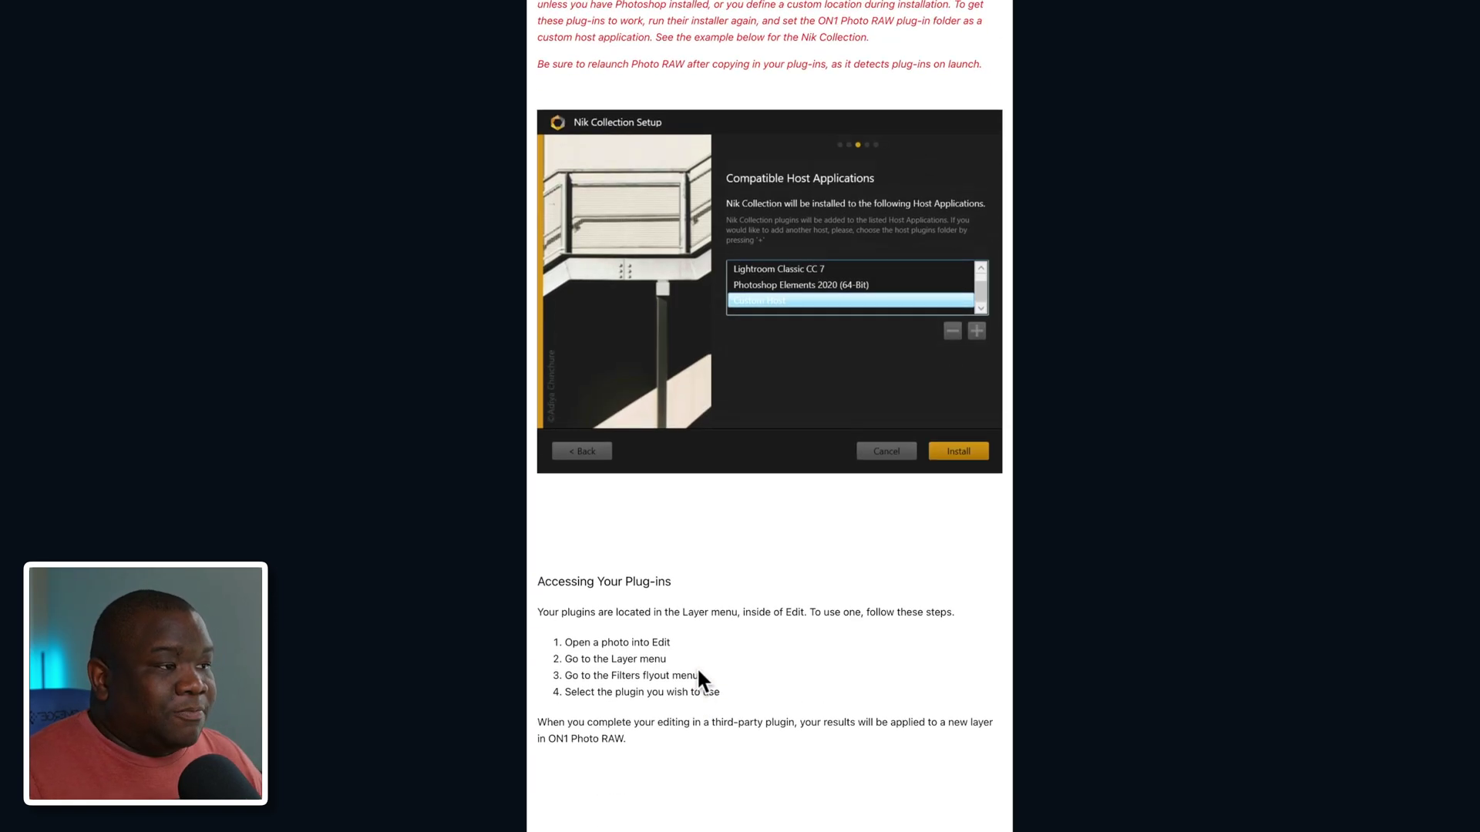
scroll(698, 670, up, 1)
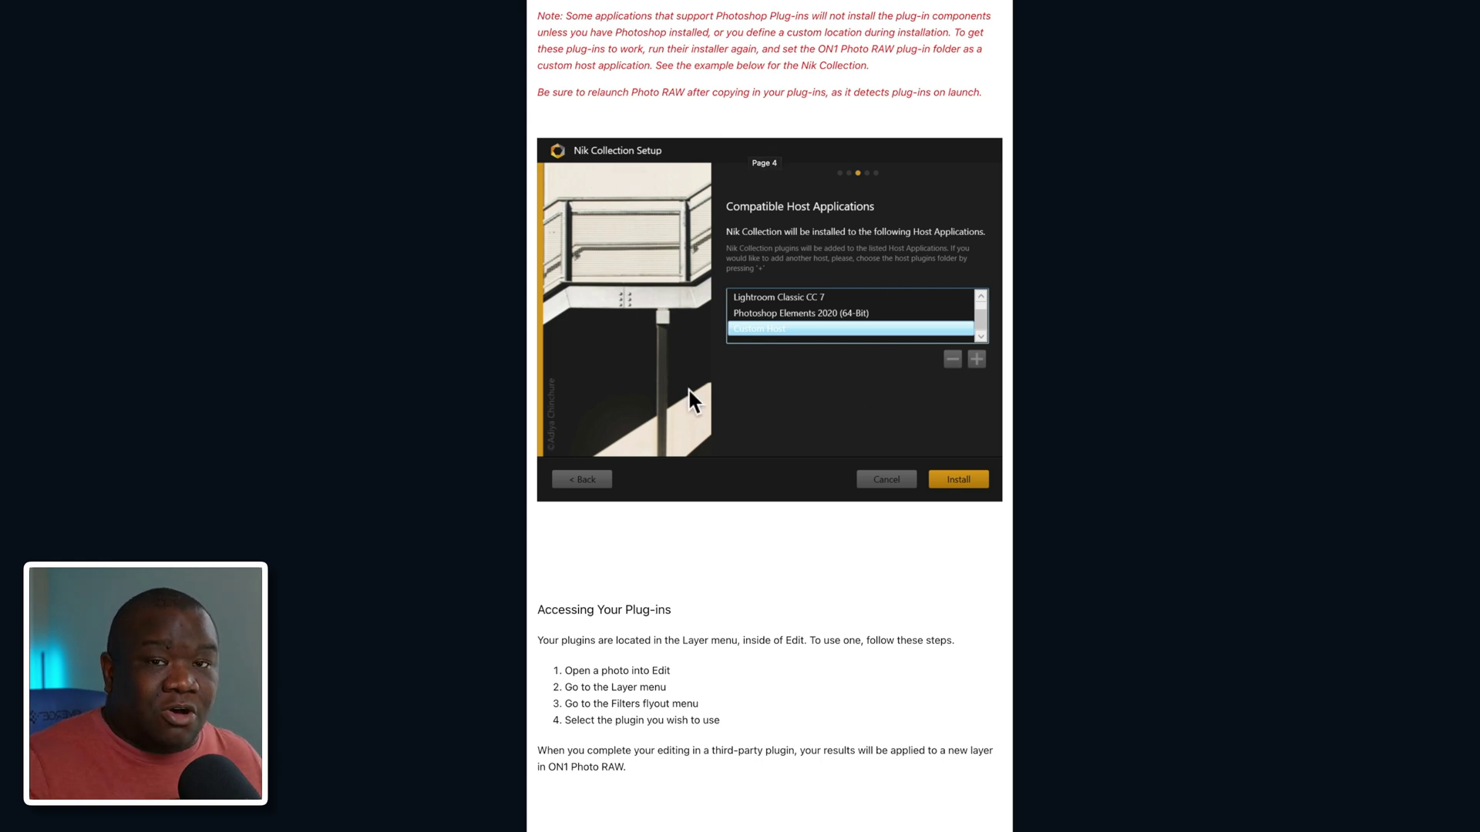
scroll(765, 547, up, 1)
scroll(767, 552, up, 3)
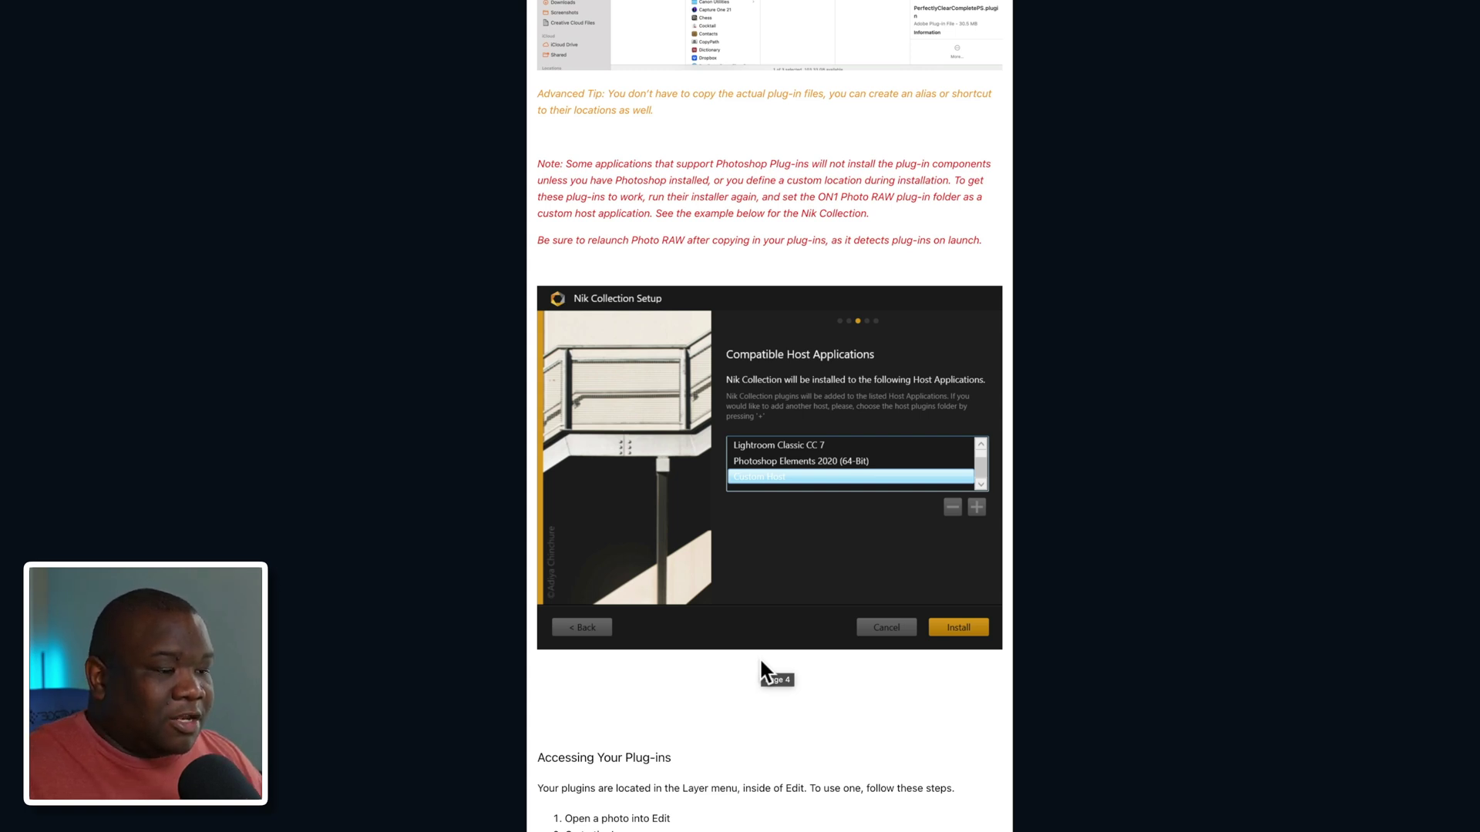
- Examine the Accessing Your Plug-ins and Notes on Compatibility sections, and return to the beginning of the article
scroll(761, 663, down, 5)
scroll(761, 670, down, 3)
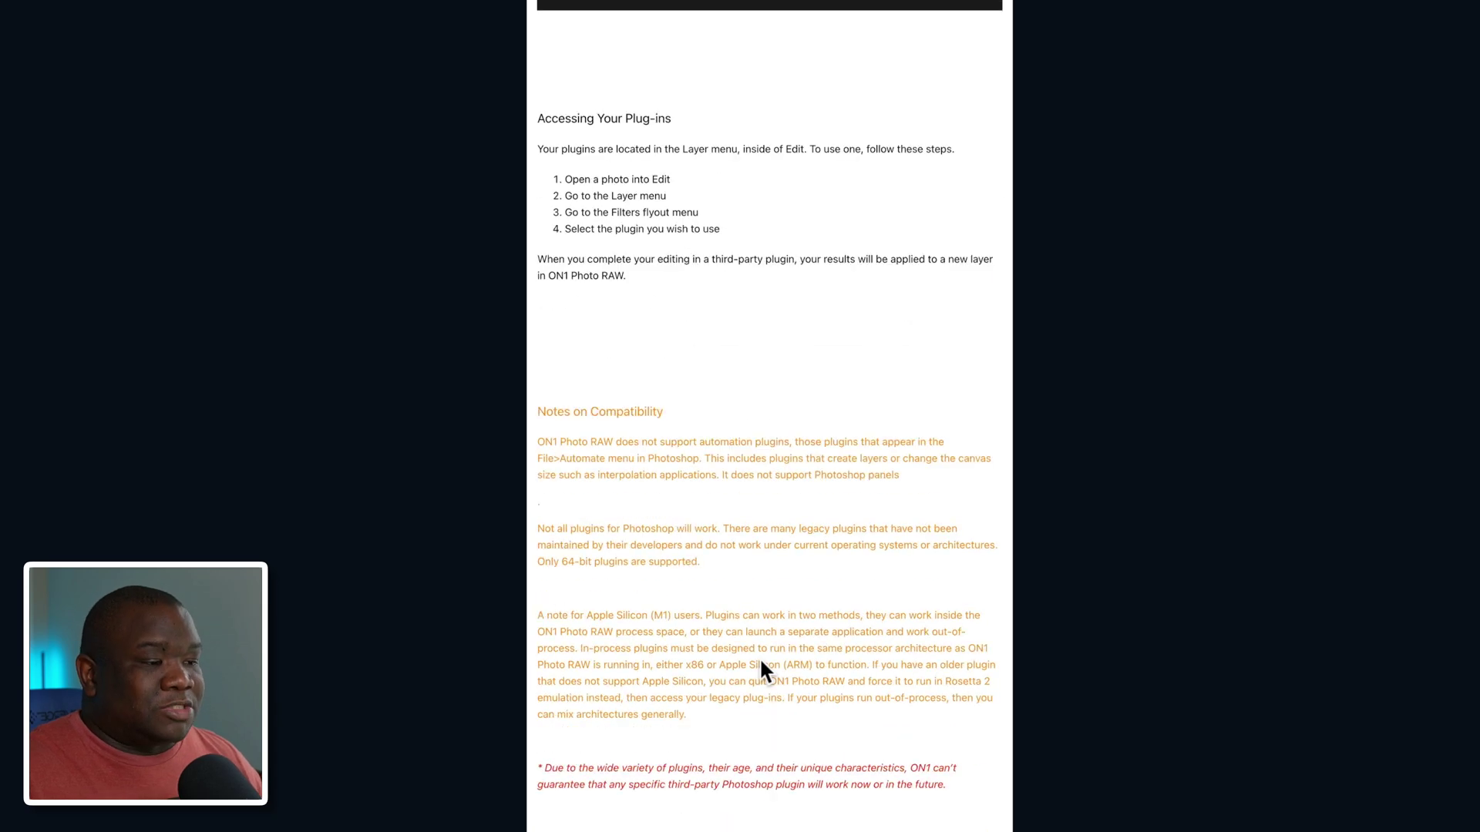
scroll(761, 661, up, 20)
scroll(762, 660, up, 15)
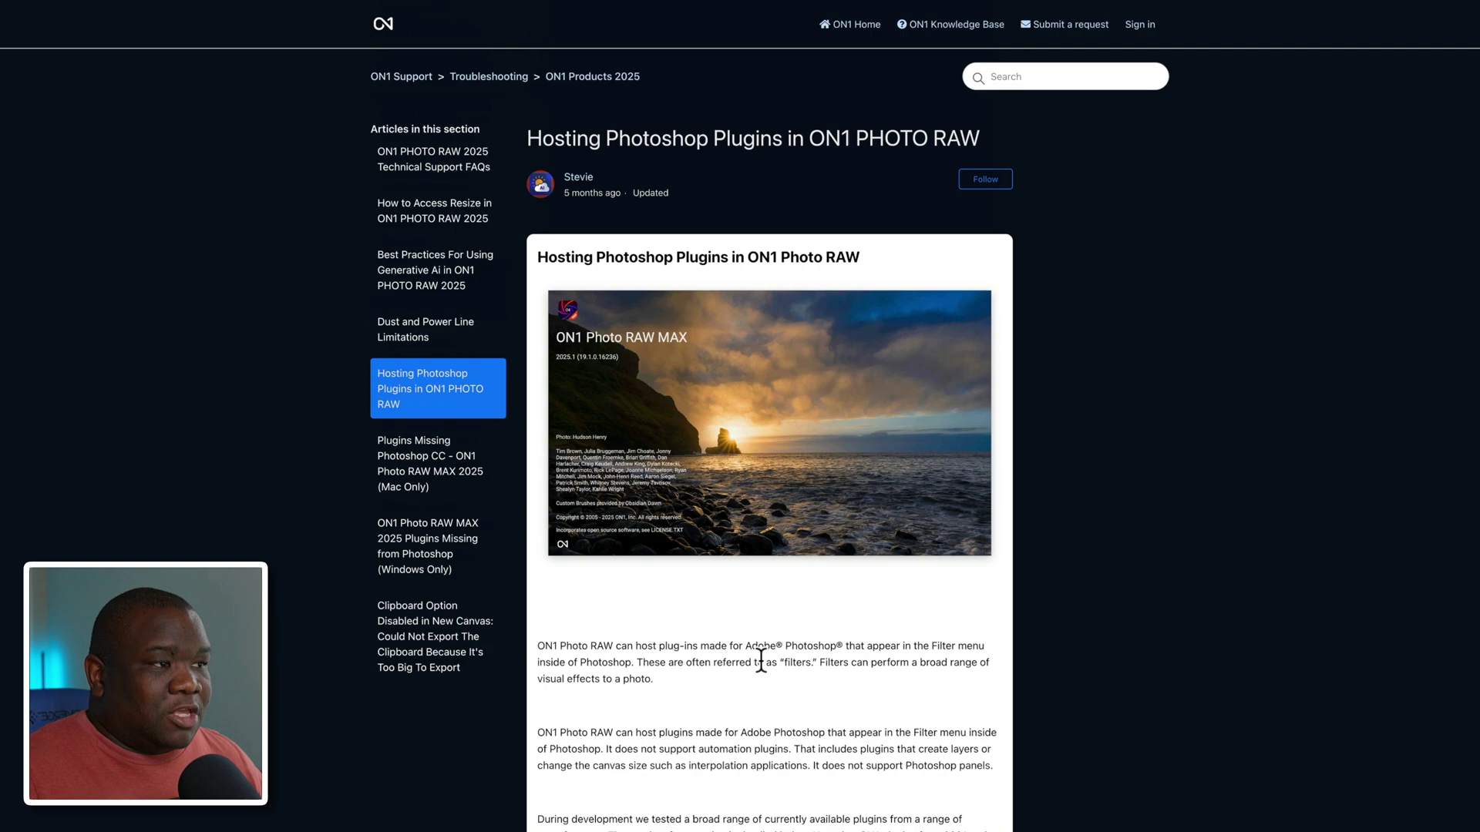